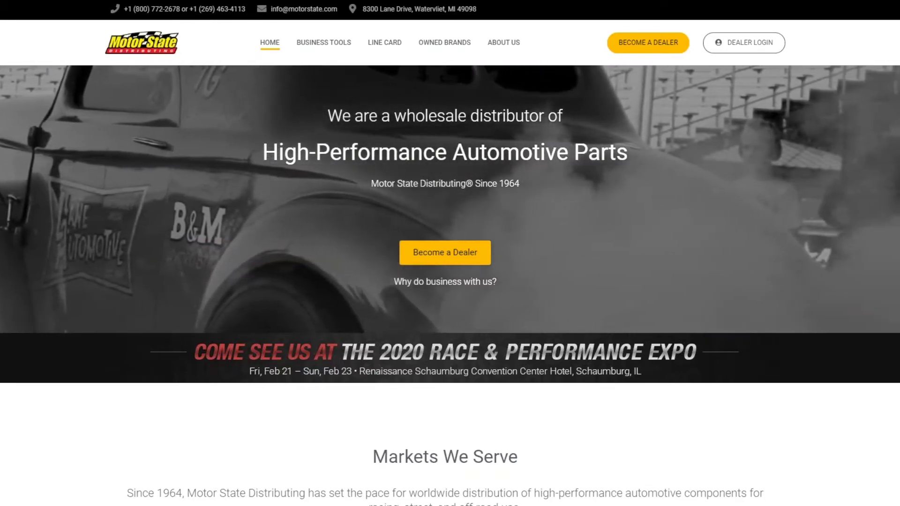
Step: Enter the PriceGuidePro dealer portal via Dealer Login on the Motor State homepage
{"action": "left_click", "coordinate": [723, 40]}
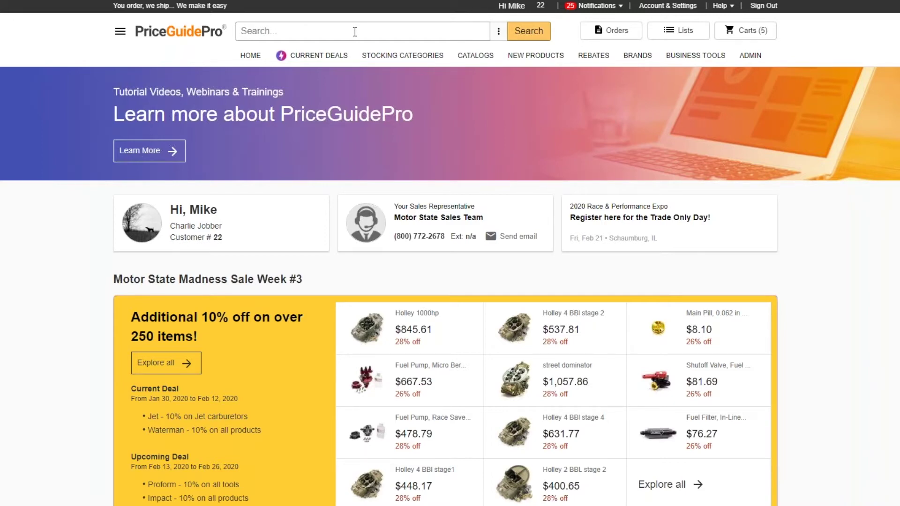
Step: Search for ALL14100, then trim the query to all141 to list 94 parts
{"action": "type", "text": "all14100"}
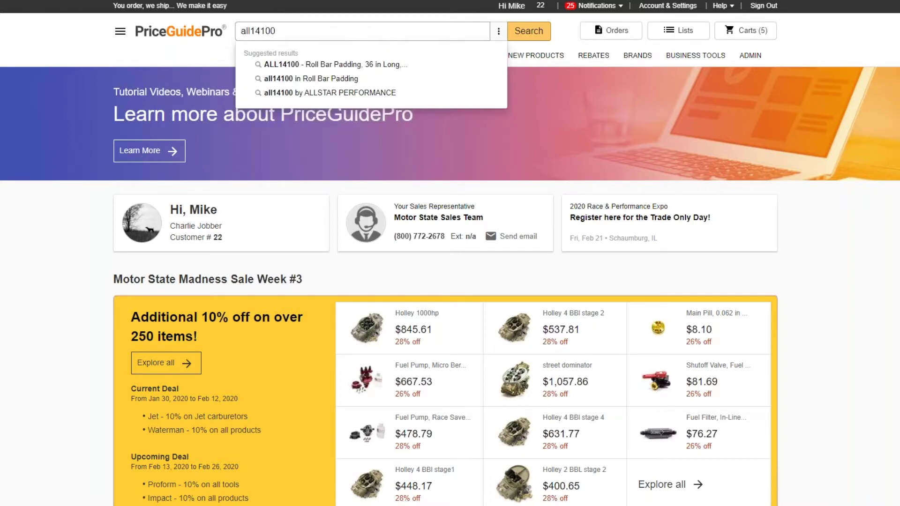
{"action": "key", "text": "Return"}
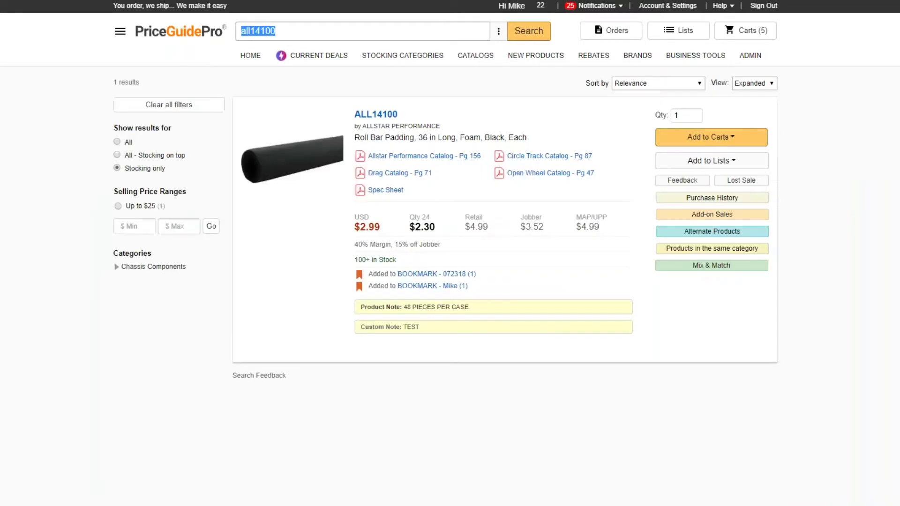
{"action": "left_click_drag", "start_coordinate": [305, 33], "coordinate": [265, 32]}
{"action": "key", "text": "BackSpace"}
{"action": "key", "text": "Escape"}
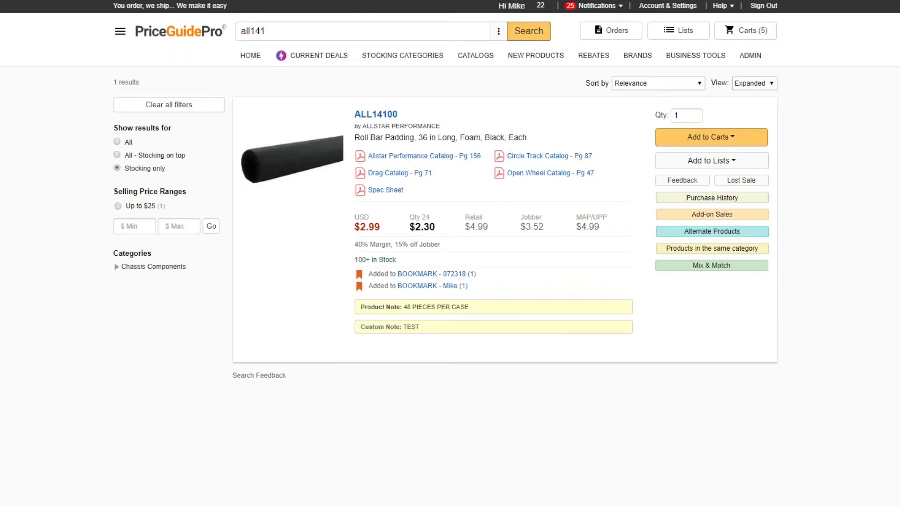
{"action": "key", "text": "Return"}
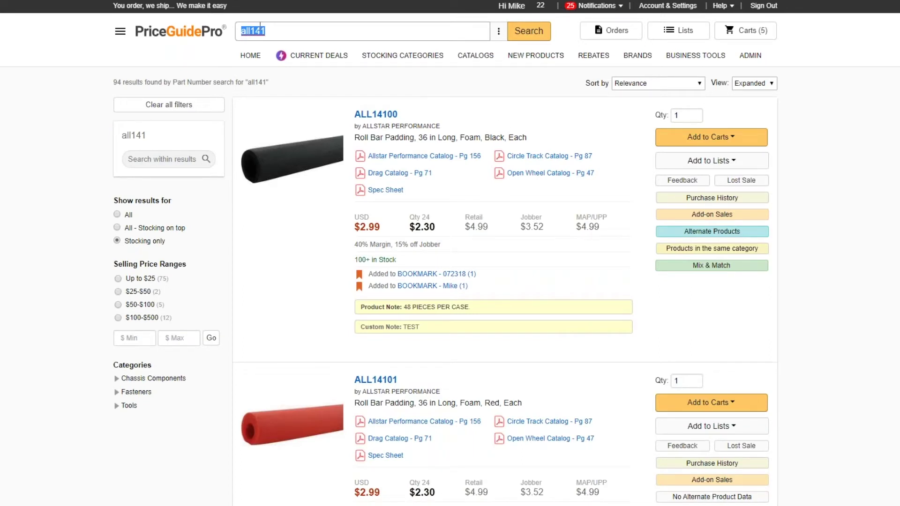
Step: Clear the all141 query from the search box
{"action": "left_click", "coordinate": [284, 36]}
{"action": "left_click_drag", "start_coordinate": [317, 21], "coordinate": [263, 24]}
{"action": "key", "text": "BackSpace"}
{"action": "key", "text": "BackSpace"}
{"action": "key", "text": "BackSpace"}
{"action": "key", "text": "BackSpace"}
{"action": "key", "text": "BackSpace"}
{"action": "key", "text": "BackSpace"}
Step: Search for msd64 and scroll through its results
{"action": "type", "text": "msd64"}
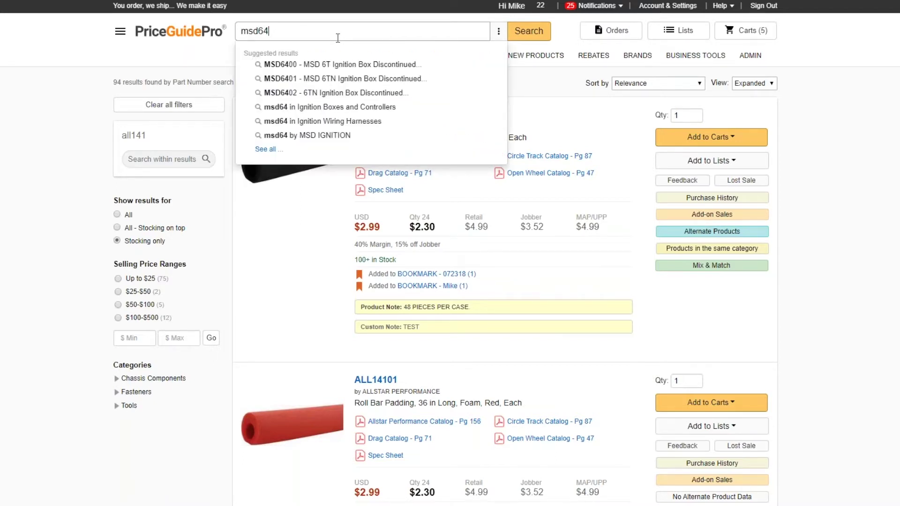
{"action": "key", "text": "Return"}
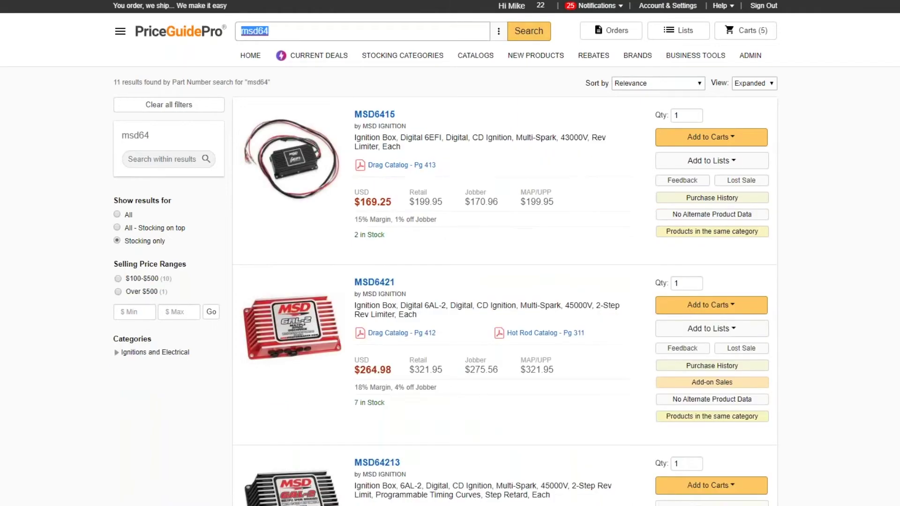
{"action": "scroll", "coordinate": [541, 169], "scroll_direction": "down", "scroll_amount": 19}
{"action": "scroll", "coordinate": [542, 196], "scroll_direction": "down", "scroll_amount": 11}
{"action": "scroll", "coordinate": [542, 196], "scroll_direction": "up", "scroll_amount": 17}
{"action": "scroll", "coordinate": [542, 196], "scroll_direction": "up", "scroll_amount": 17}
Step: Search for 14100 and browse the six vendor part-number matches
{"action": "type", "text": "14100"}
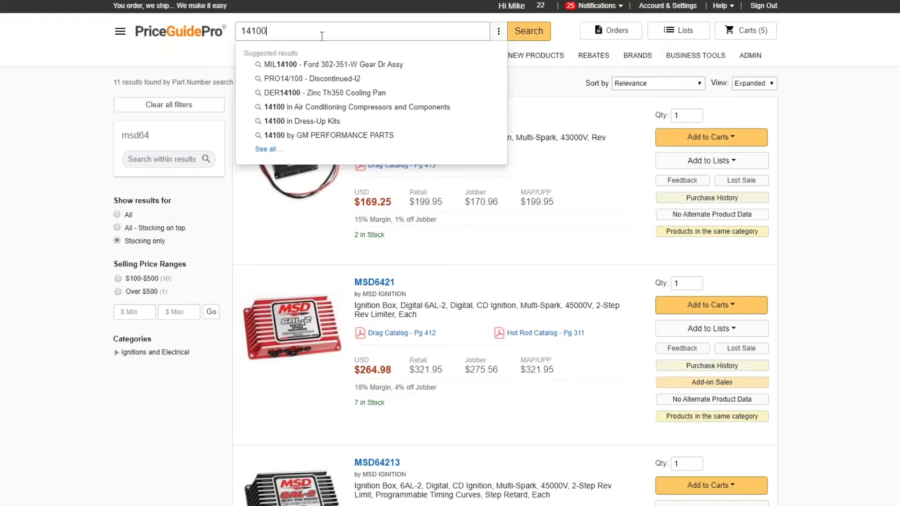
{"action": "key", "text": "Return"}
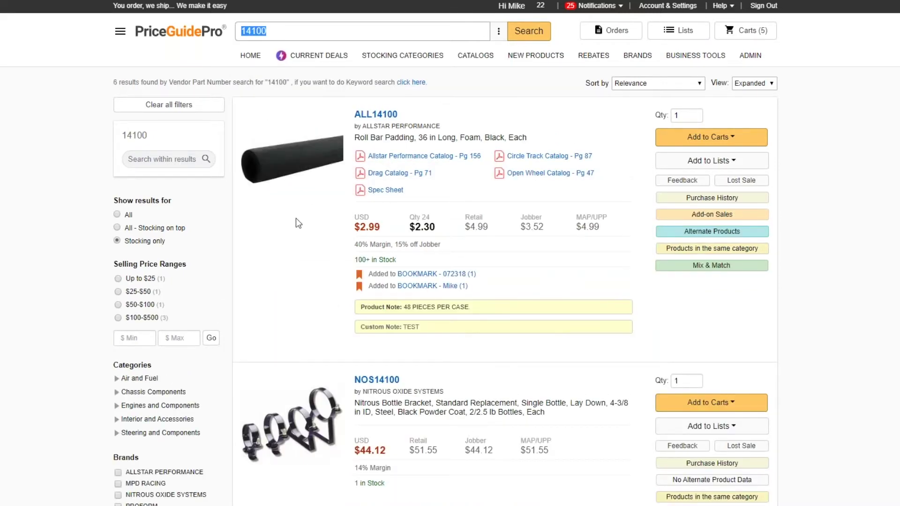
{"action": "scroll", "coordinate": [309, 230], "scroll_direction": "down", "scroll_amount": 3}
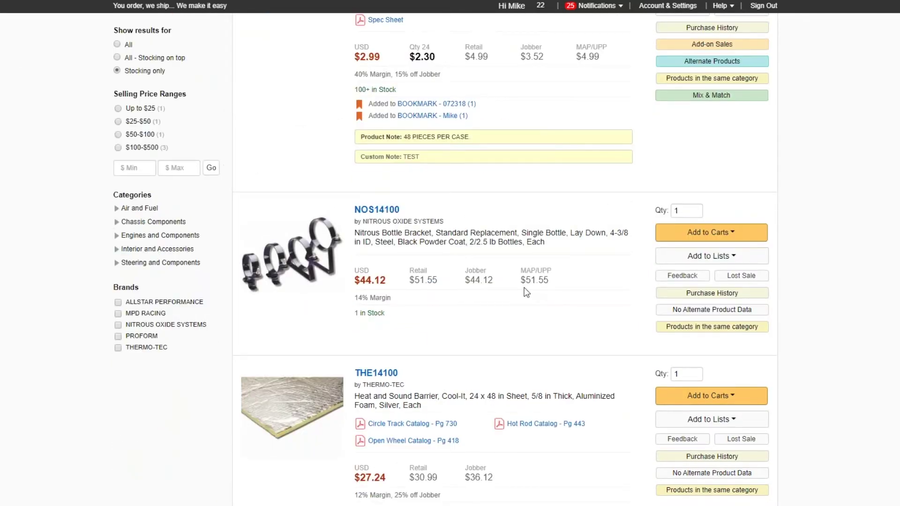
{"action": "scroll", "coordinate": [522, 288], "scroll_direction": "up", "scroll_amount": 3}
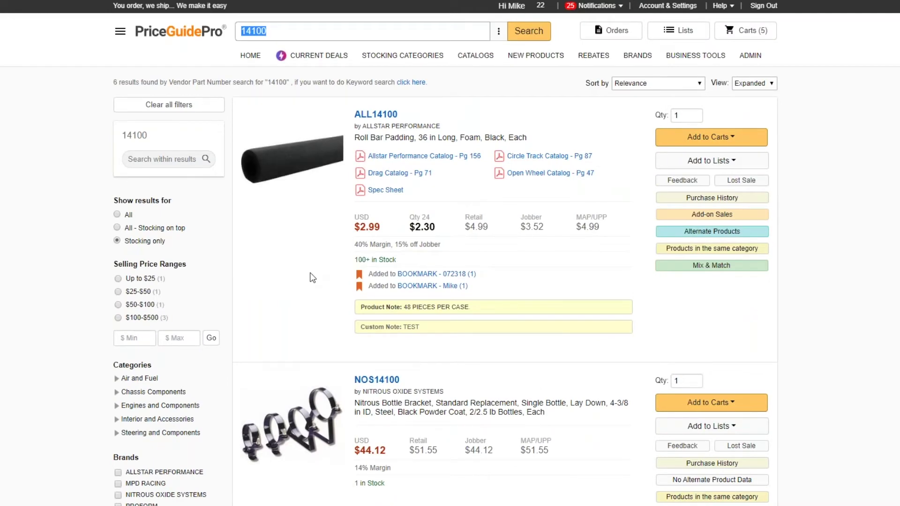
{"action": "scroll", "coordinate": [327, 350], "scroll_direction": "down", "scroll_amount": 10}
{"action": "scroll", "coordinate": [280, 328], "scroll_direction": "up", "scroll_amount": 10}
{"action": "scroll", "coordinate": [280, 327], "scroll_direction": "down", "scroll_amount": 2}
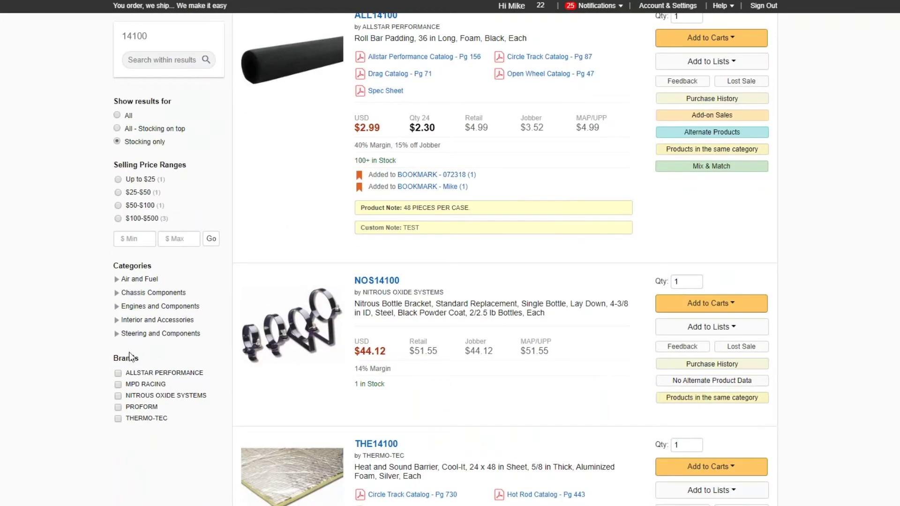
{"action": "scroll", "coordinate": [533, 394], "scroll_direction": "up", "scroll_amount": 2}
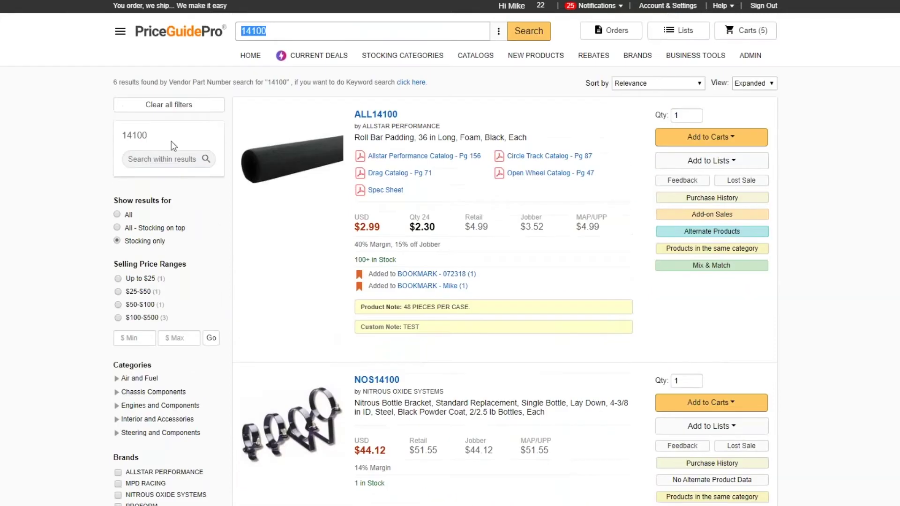
{"action": "left_click", "coordinate": [286, 28]}
{"action": "left_click_drag", "start_coordinate": [284, 28], "coordinate": [179, 31]}
Step: Search part number 141 and scroll its 471 results, starting with ALL14104 Roll Bar Padding
{"action": "type", "text": "141"}
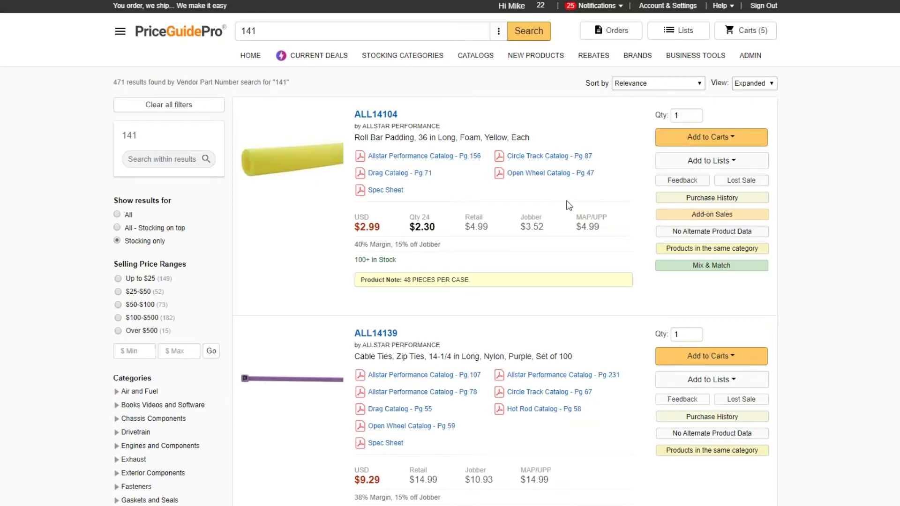
{"action": "scroll", "coordinate": [569, 203], "scroll_direction": "down", "scroll_amount": 10}
{"action": "scroll", "coordinate": [569, 205], "scroll_direction": "down", "scroll_amount": 5}
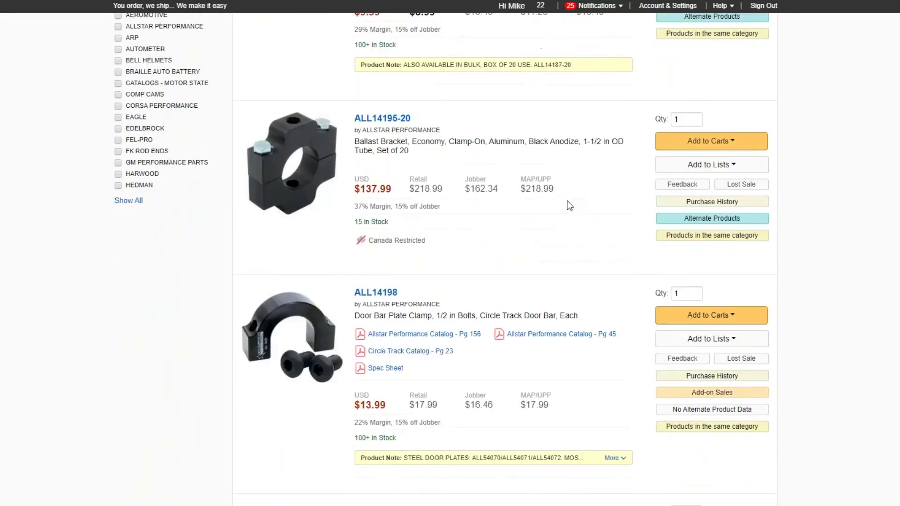
{"action": "scroll", "coordinate": [569, 205], "scroll_direction": "up", "scroll_amount": 12}
{"action": "scroll", "coordinate": [568, 203], "scroll_direction": "up", "scroll_amount": 3}
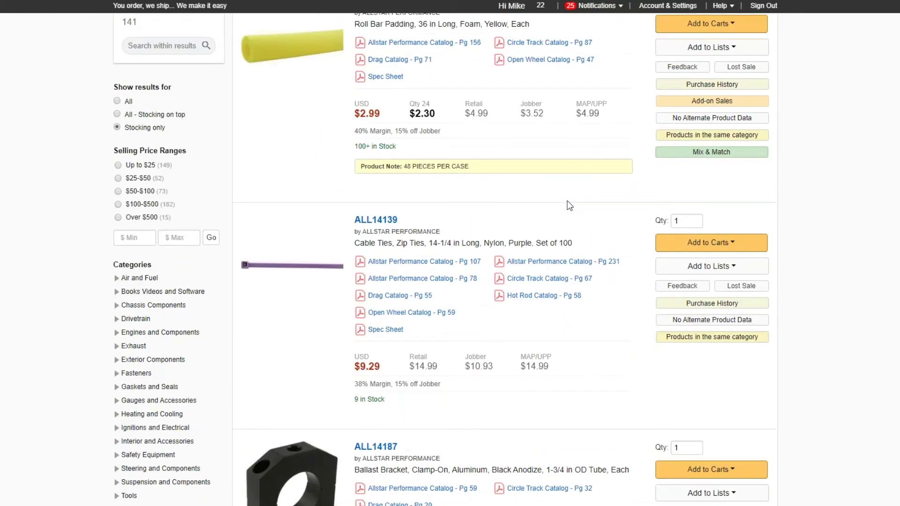
{"action": "scroll", "coordinate": [569, 202], "scroll_direction": "down", "scroll_amount": 10}
{"action": "scroll", "coordinate": [571, 206], "scroll_direction": "down", "scroll_amount": 10}
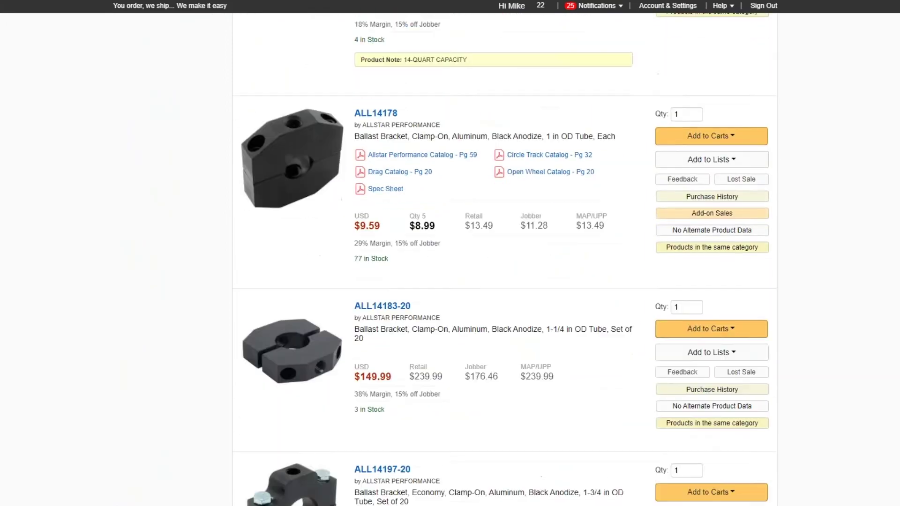
{"action": "scroll", "coordinate": [574, 204], "scroll_direction": "down", "scroll_amount": 10}
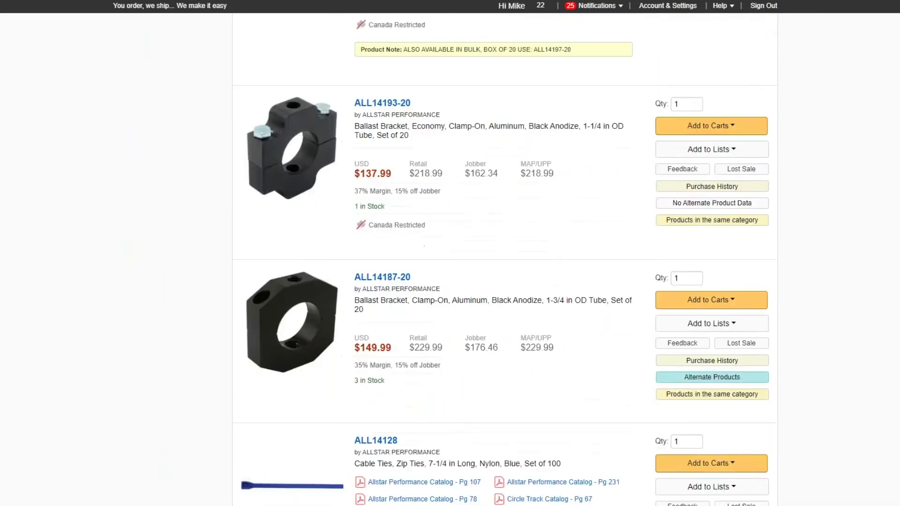
{"action": "scroll", "coordinate": [574, 202], "scroll_direction": "down", "scroll_amount": 10}
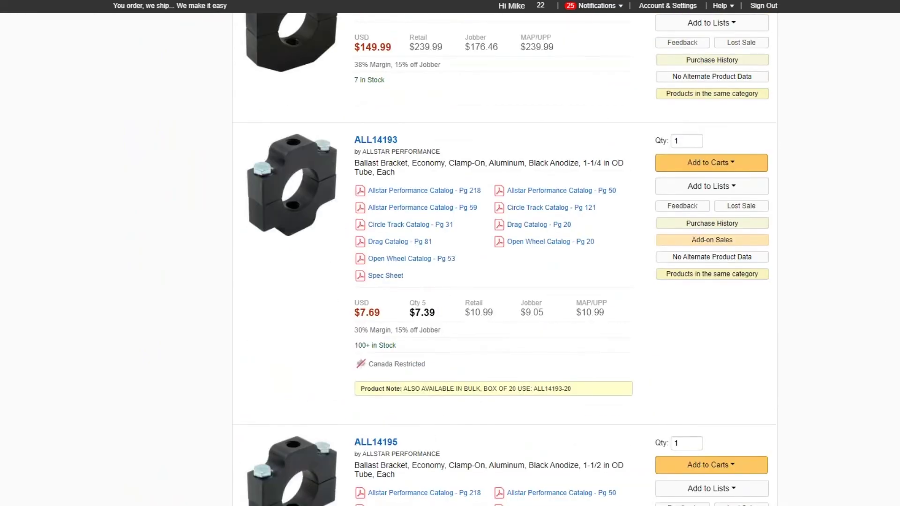
{"action": "scroll", "coordinate": [504, 259], "scroll_direction": "down", "scroll_amount": 10}
{"action": "scroll", "coordinate": [505, 259], "scroll_direction": "up", "scroll_amount": 15}
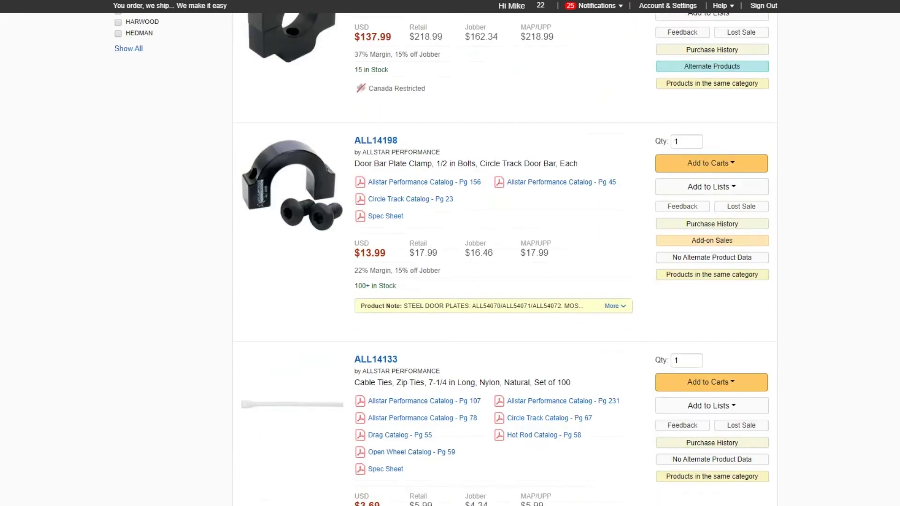
{"action": "scroll", "coordinate": [505, 259], "scroll_direction": "up", "scroll_amount": 10}
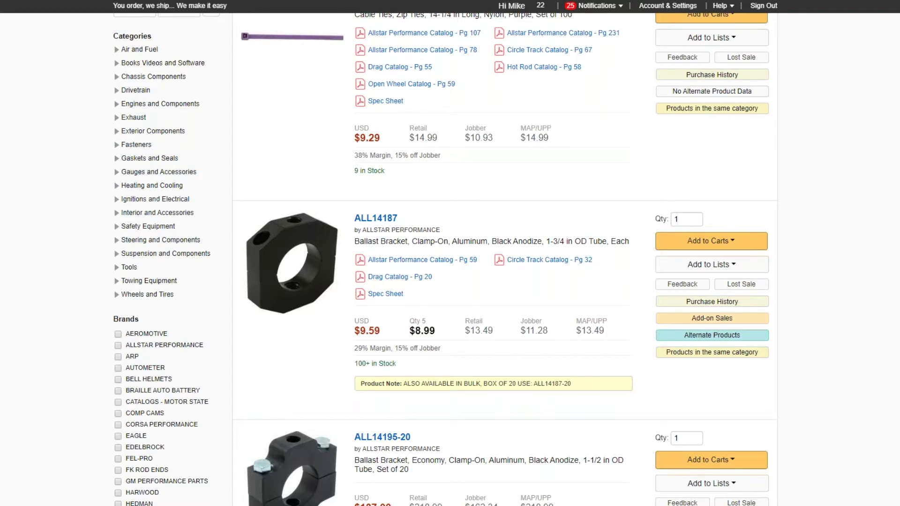
{"action": "scroll", "coordinate": [6, 276], "scroll_direction": "up", "scroll_amount": 7}
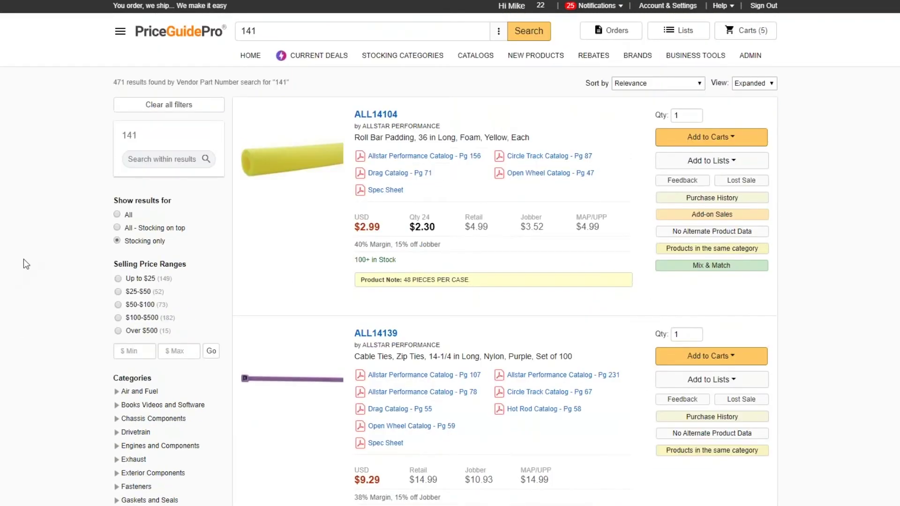
{"action": "left_click", "coordinate": [271, 29]}
{"action": "double_click", "coordinate": [280, 24]}
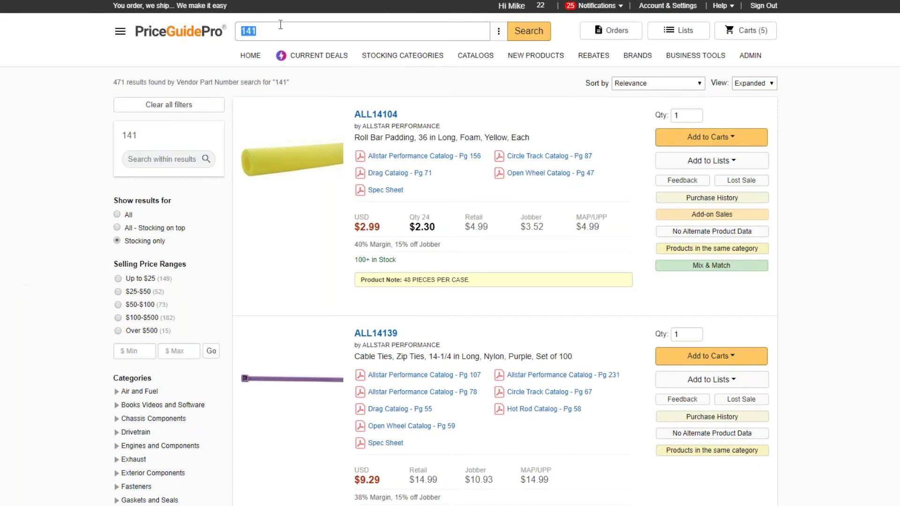
Step: Search 'roll bar pad' to list 24 results led by ALL14100, then clear the query
{"action": "type", "text": "roll bar"}
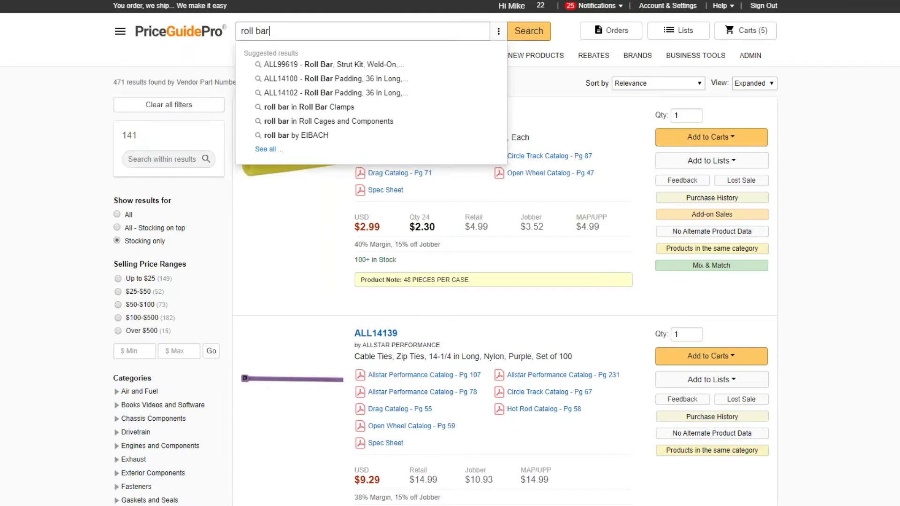
{"action": "type", "text": " pad"}
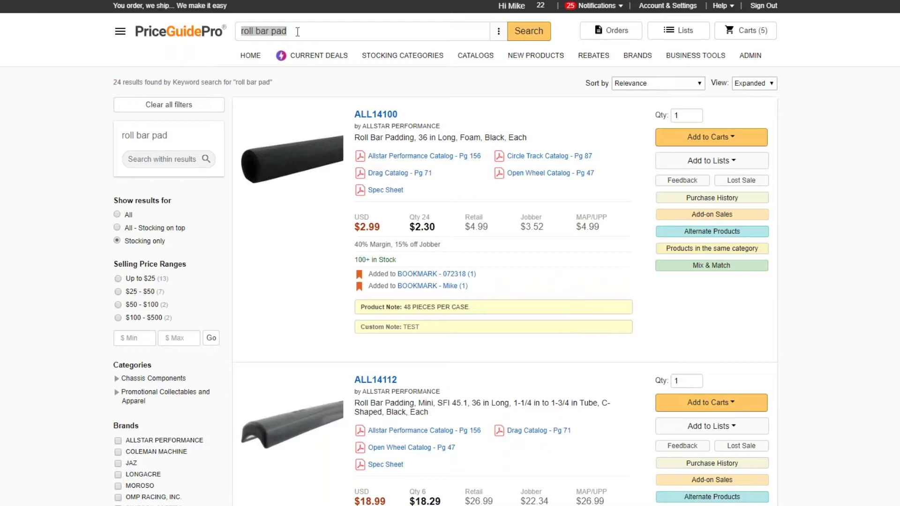
{"action": "left_click", "coordinate": [293, 32]}
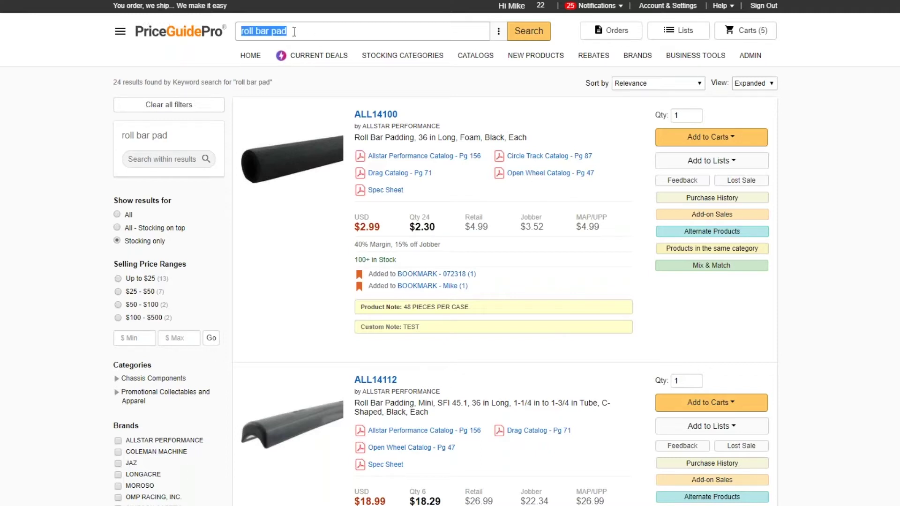
{"action": "key", "text": "BackSpace"}
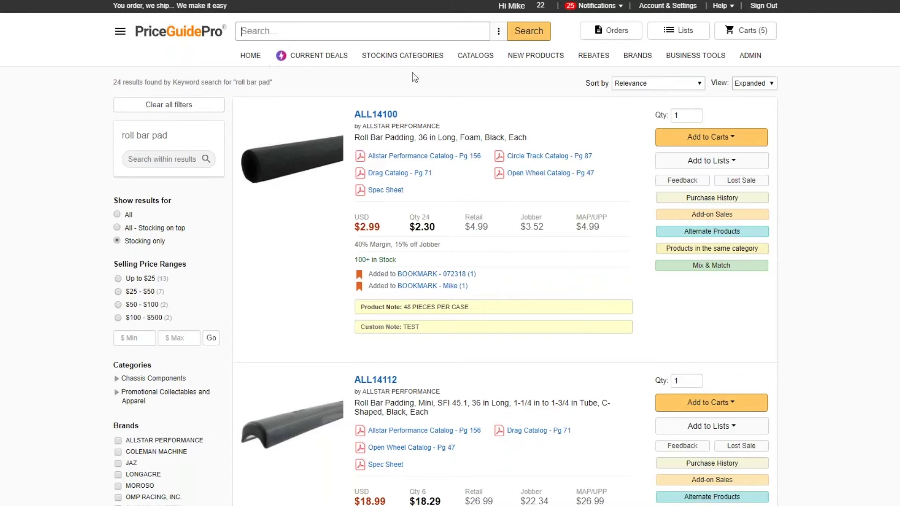
Step: Browse the brand list from the ⋮ menu, filtering brands by 'tr', then close it
{"action": "left_click", "coordinate": [499, 31]}
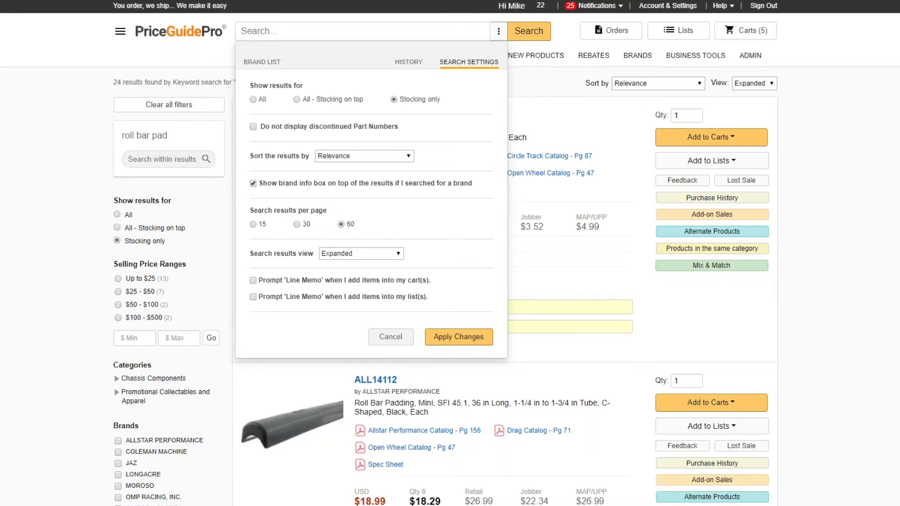
{"action": "left_click", "coordinate": [261, 62]}
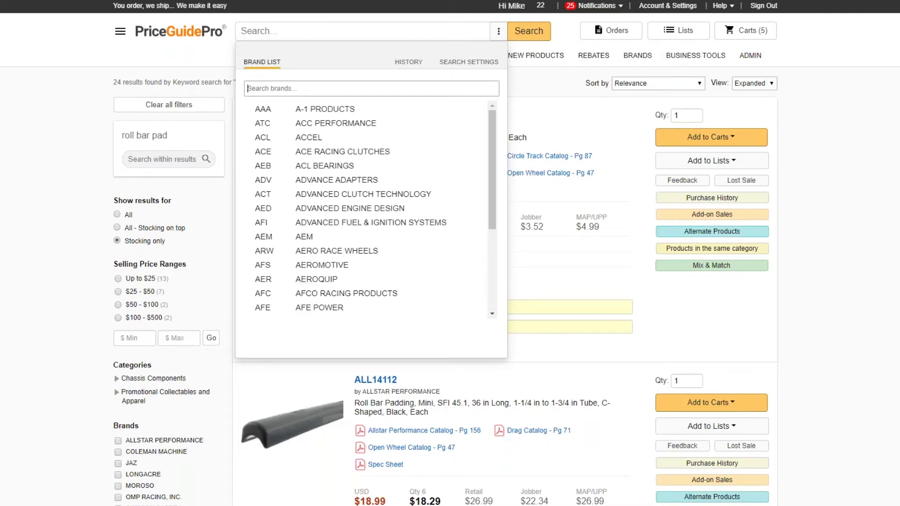
{"action": "left_click_drag", "start_coordinate": [493, 215], "coordinate": [485, 340]}
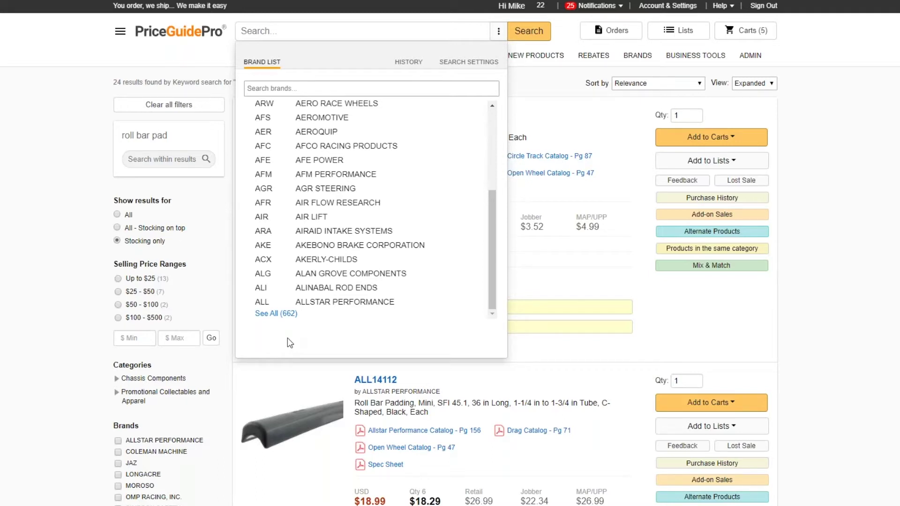
{"action": "left_click", "coordinate": [302, 87]}
{"action": "type", "text": "trip"}
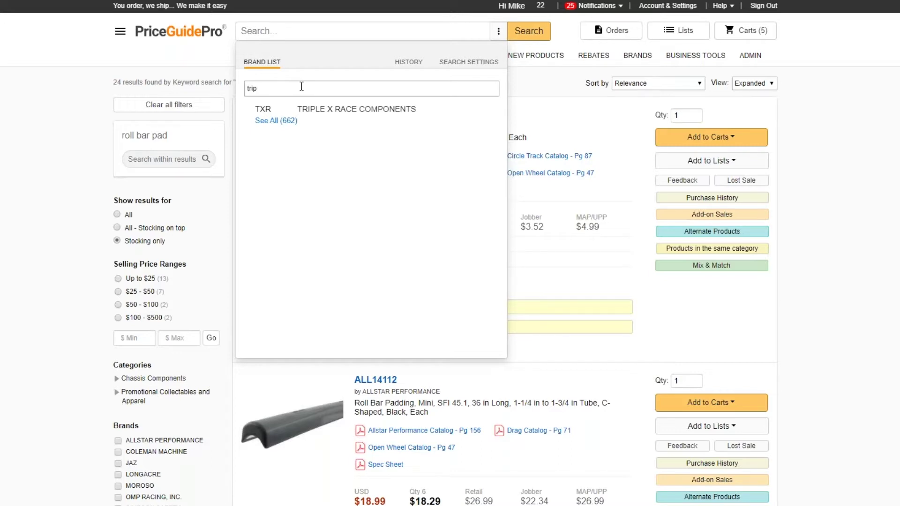
{"action": "key", "text": "BackSpace"}
{"action": "key", "text": "BackSpace"}
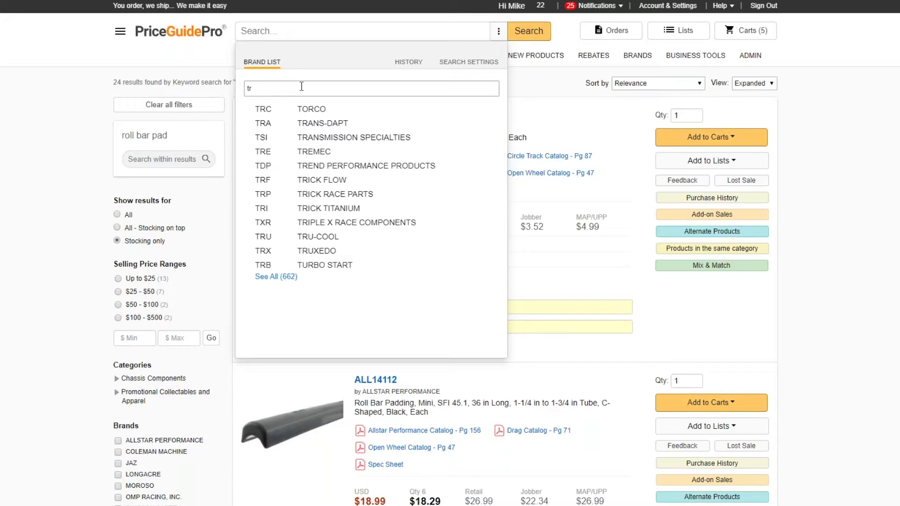
{"action": "left_click", "coordinate": [285, 29]}
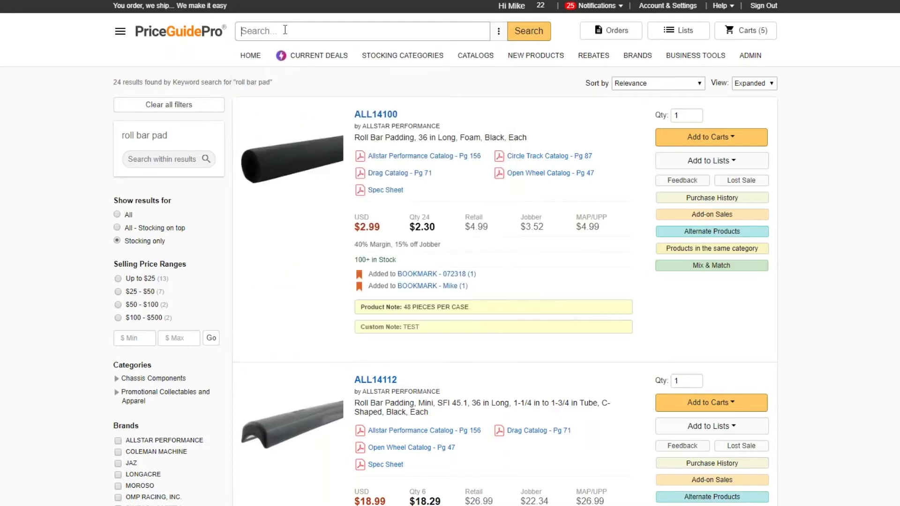
Step: Search 'all' to open the Allstar Performance brand page with 7,748 results
{"action": "type", "text": "all"}
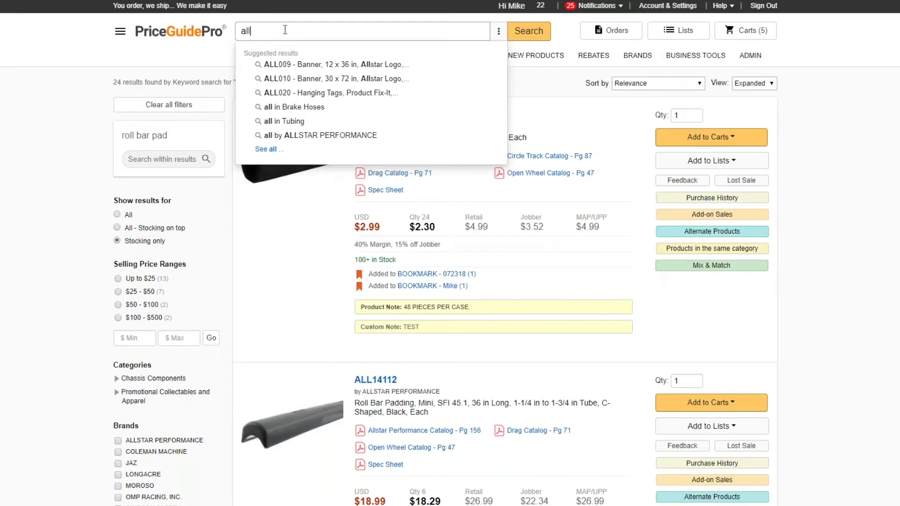
{"action": "key", "text": "Escape"}
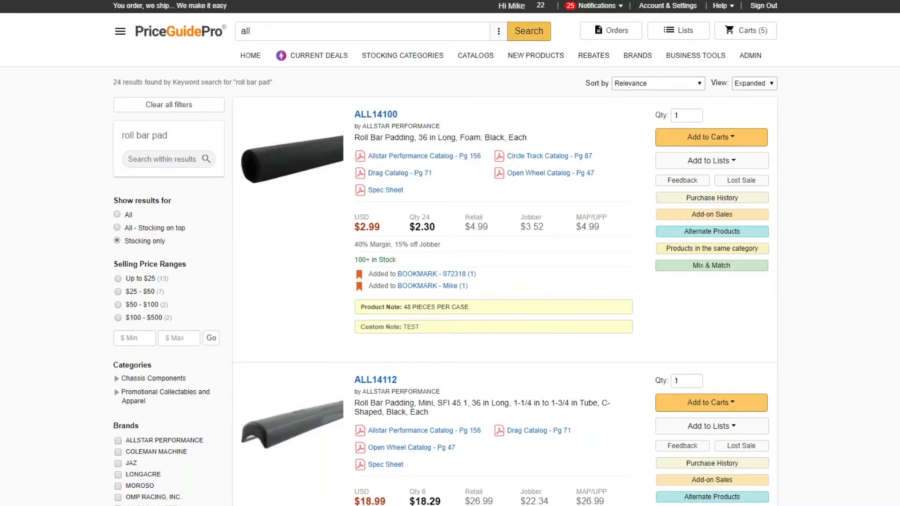
{"action": "key", "text": "Return"}
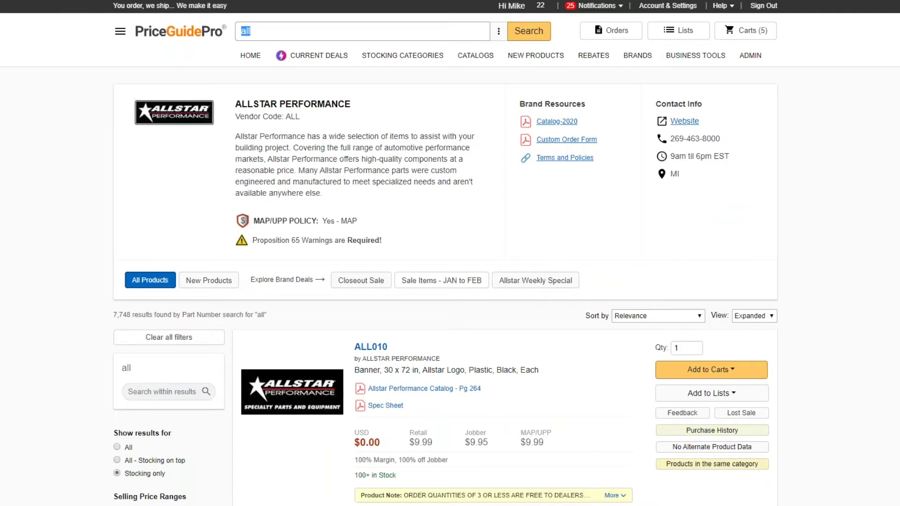
Step: Search 'msd' and review the MSD Ignition brand info and its 968 results
{"action": "type", "text": "msd"}
{"action": "key", "text": "Return"}
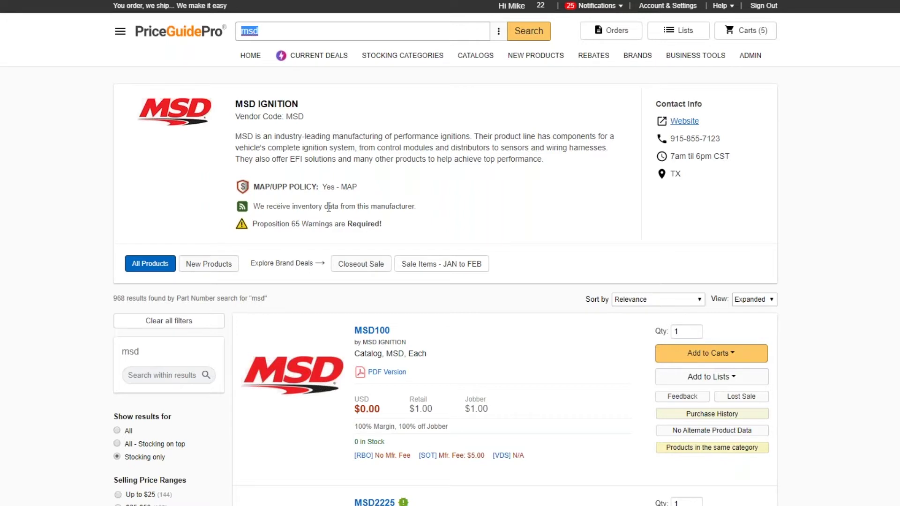
{"action": "left_click", "coordinate": [455, 208]}
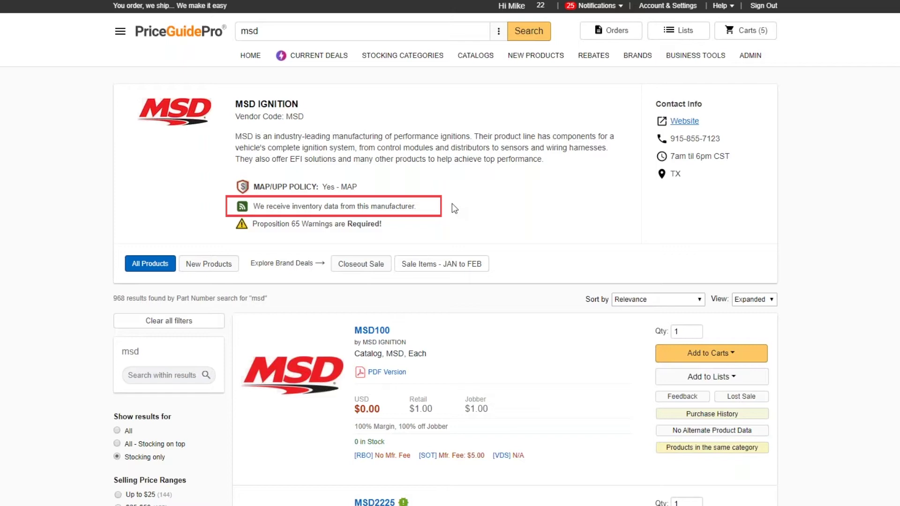
{"action": "scroll", "coordinate": [463, 229], "scroll_direction": "down", "scroll_amount": 9}
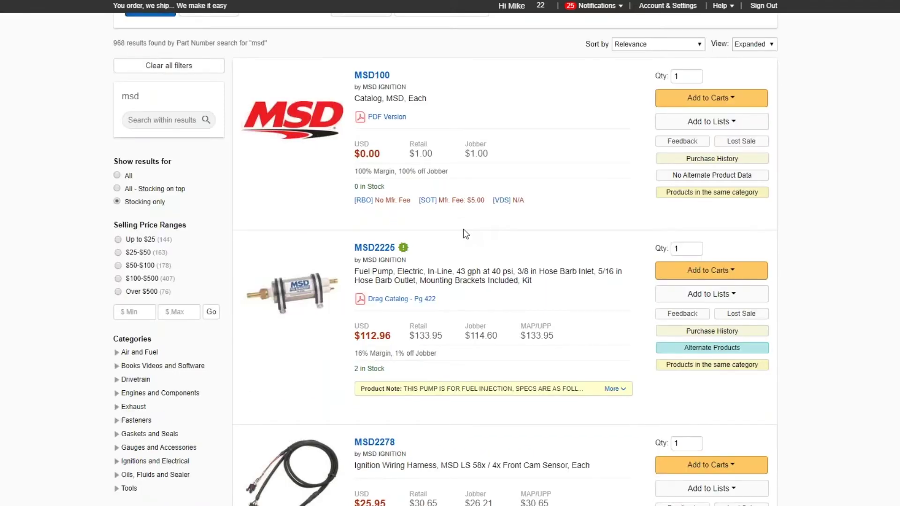
{"action": "scroll", "coordinate": [465, 233], "scroll_direction": "down", "scroll_amount": 19}
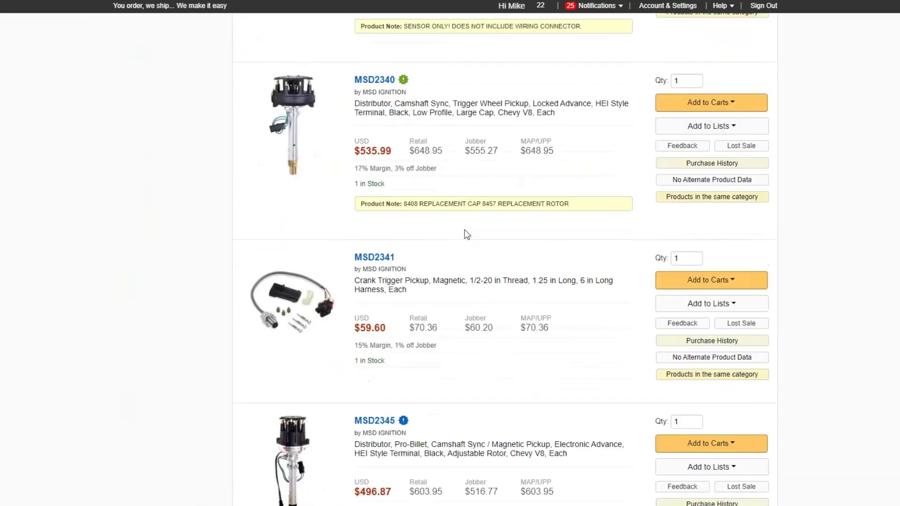
{"action": "scroll", "coordinate": [465, 230], "scroll_direction": "up", "scroll_amount": 20}
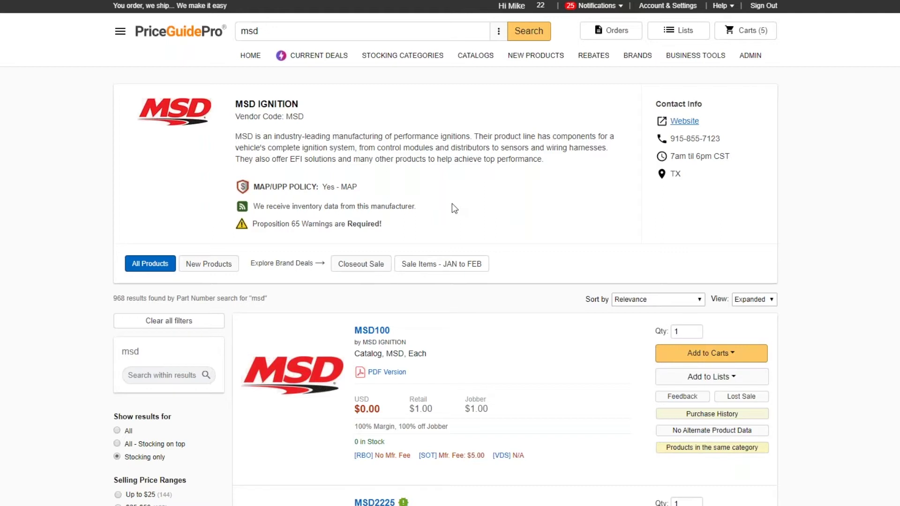
{"action": "left_click", "coordinate": [260, 34]}
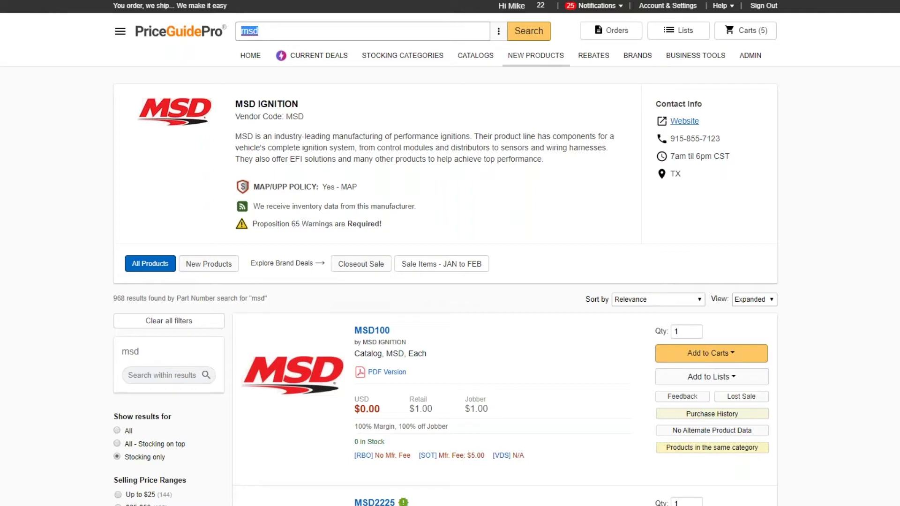
Step: Review the expanded search History, then choose 'All - Stocking on top' in Search Settings
{"action": "left_click", "coordinate": [389, 59]}
{"action": "left_click", "coordinate": [496, 31]}
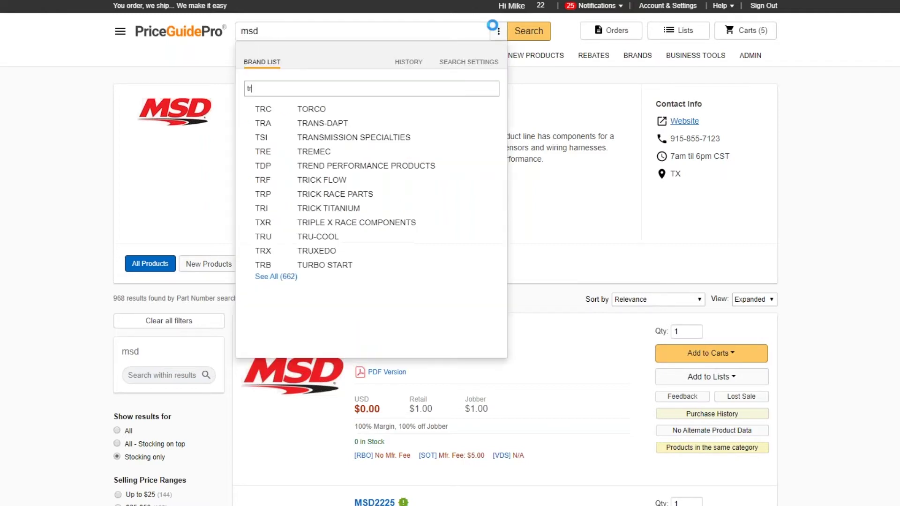
{"action": "left_click", "coordinate": [404, 64]}
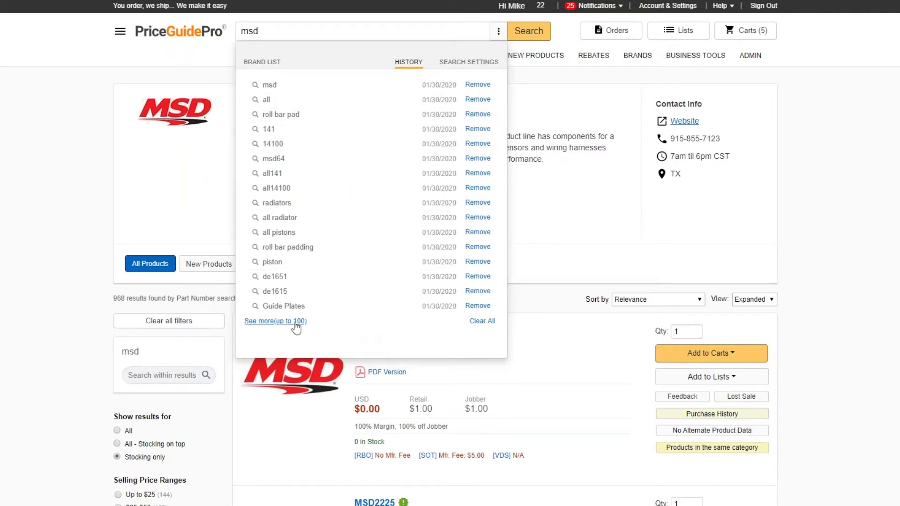
{"action": "left_click", "coordinate": [275, 322]}
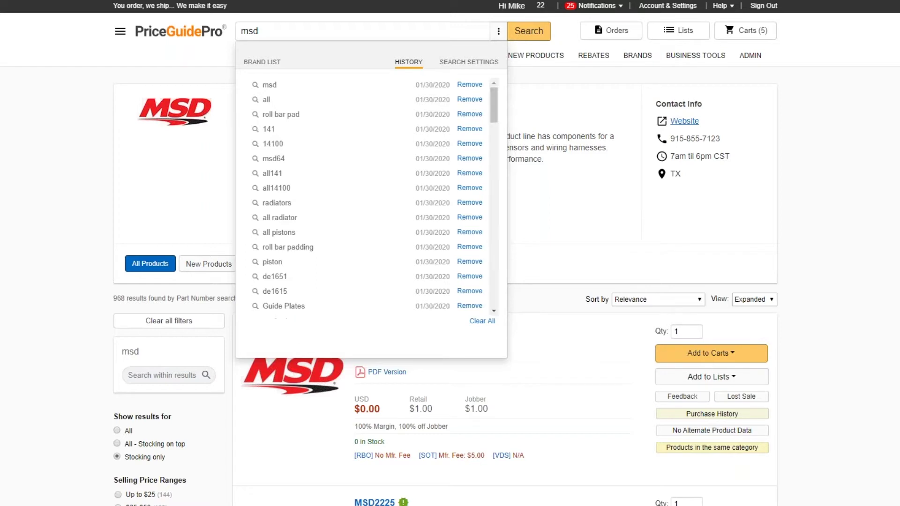
{"action": "scroll", "coordinate": [342, 296], "scroll_direction": "down", "scroll_amount": 15}
{"action": "scroll", "coordinate": [344, 294], "scroll_direction": "up", "scroll_amount": 15}
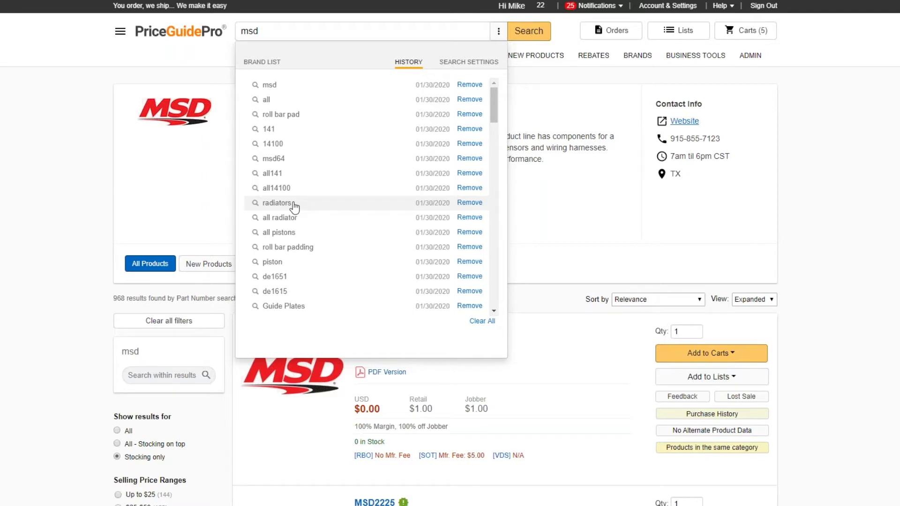
{"action": "left_click", "coordinate": [498, 31]}
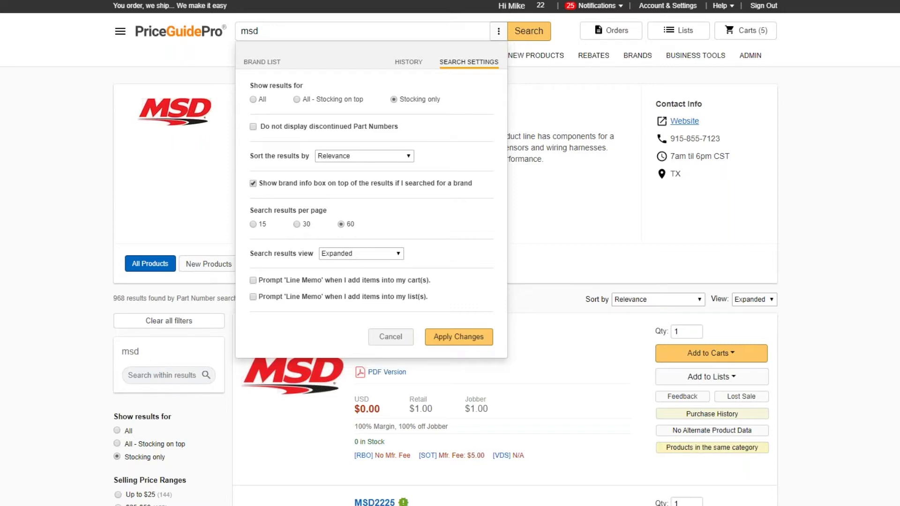
{"action": "left_click", "coordinate": [297, 100]}
Step: Apply the new search settings and extend the query from msd to msd6 and search
{"action": "left_click", "coordinate": [468, 336]}
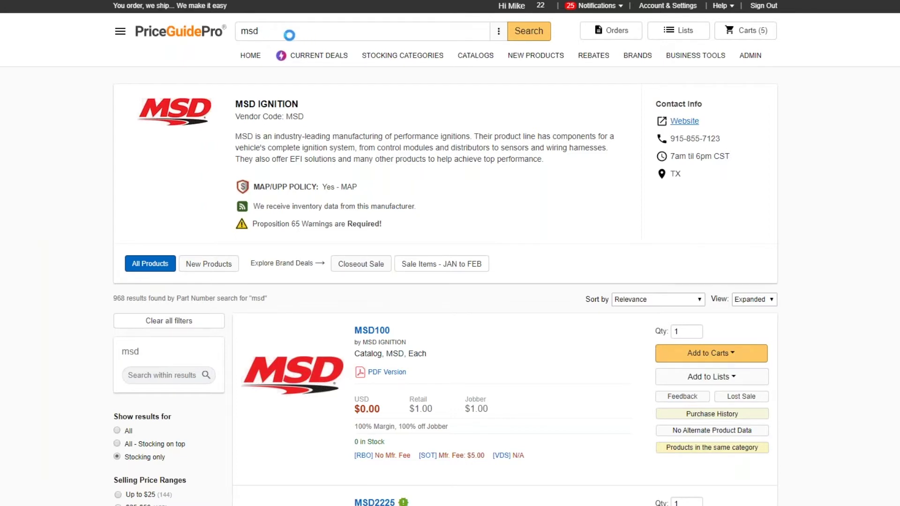
{"action": "left_click", "coordinate": [289, 31]}
{"action": "left_click", "coordinate": [288, 31]}
{"action": "type", "text": "6"}
{"action": "left_click", "coordinate": [529, 30]}
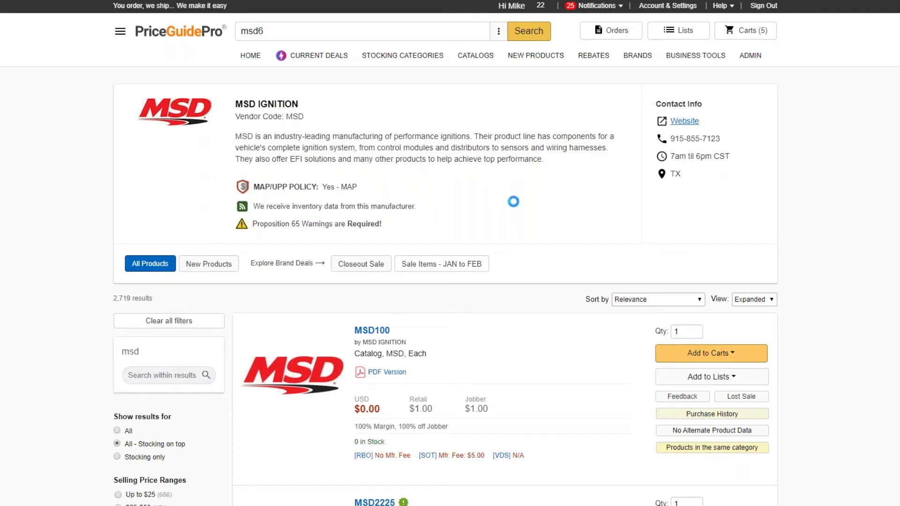
Step: Scroll through the 68 msd6 results, led by MSD6011 at $378.89
{"action": "scroll", "coordinate": [544, 294], "scroll_direction": "down", "scroll_amount": 3}
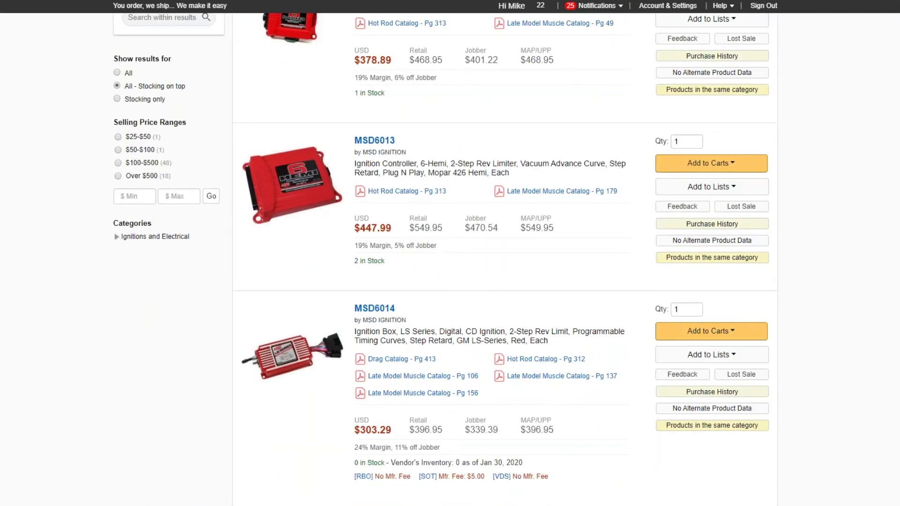
{"action": "scroll", "coordinate": [549, 297], "scroll_direction": "down", "scroll_amount": 15}
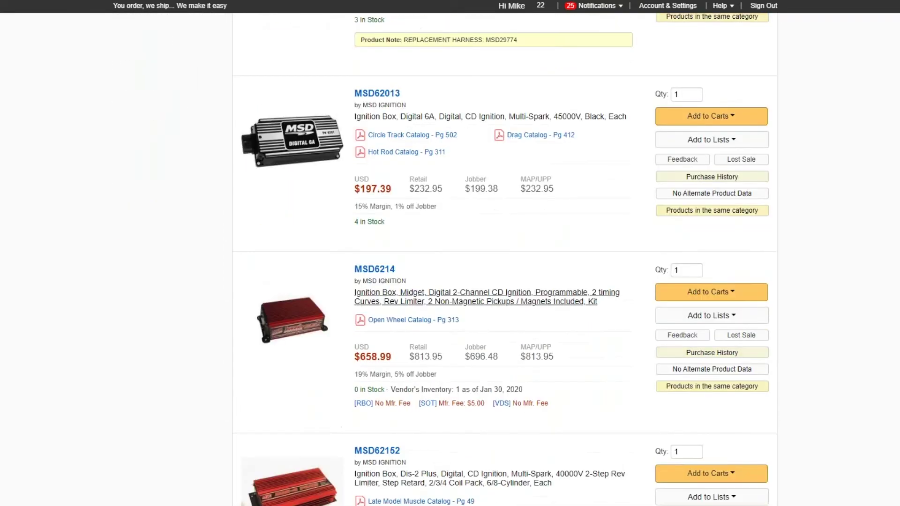
{"action": "scroll", "coordinate": [555, 292], "scroll_direction": "down", "scroll_amount": 20}
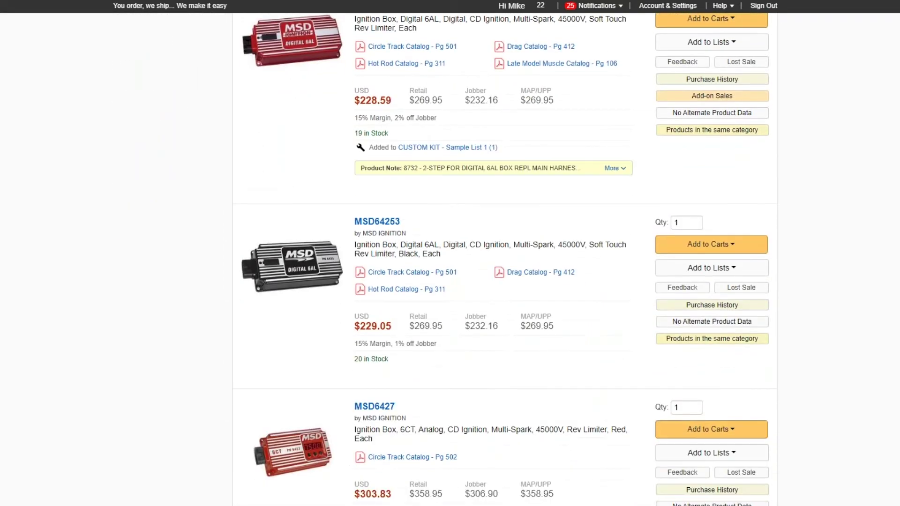
{"action": "scroll", "coordinate": [555, 292], "scroll_direction": "down", "scroll_amount": 20}
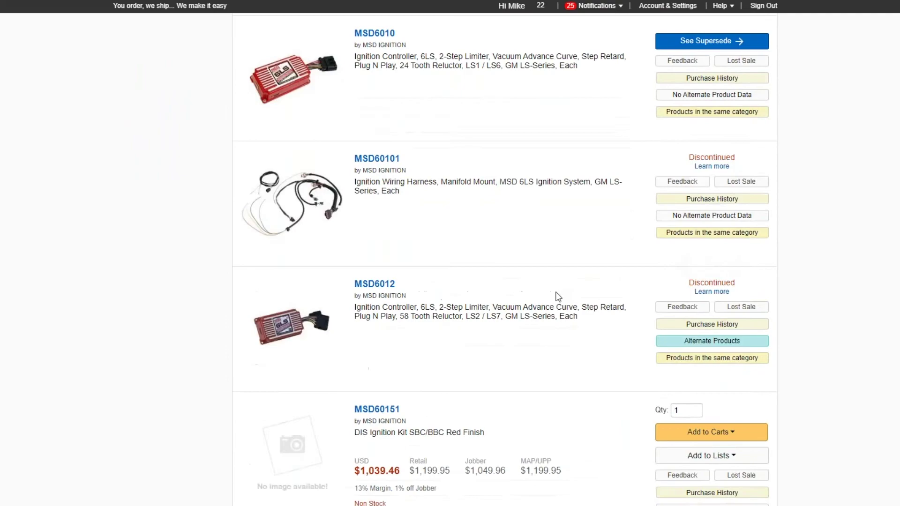
{"action": "scroll", "coordinate": [557, 296], "scroll_direction": "down", "scroll_amount": 15}
{"action": "scroll", "coordinate": [557, 297], "scroll_direction": "up", "scroll_amount": 10}
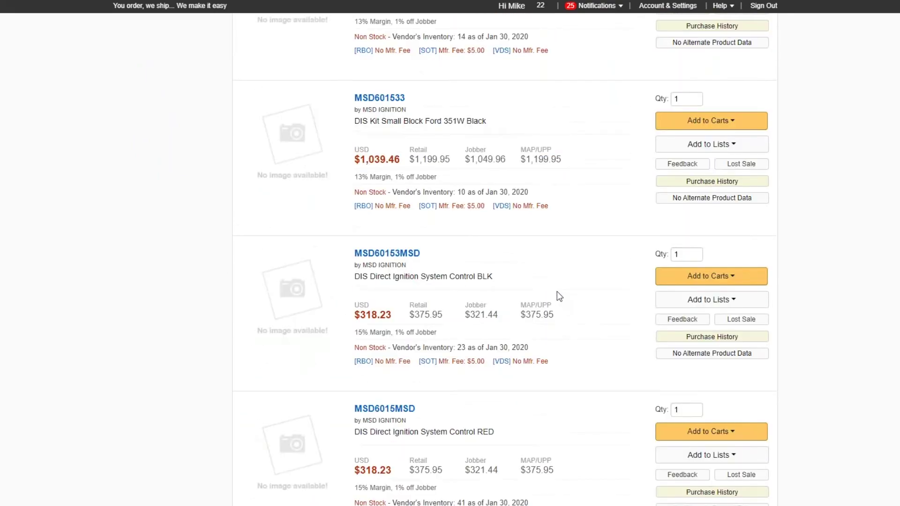
{"action": "scroll", "coordinate": [557, 292], "scroll_direction": "up", "scroll_amount": 15}
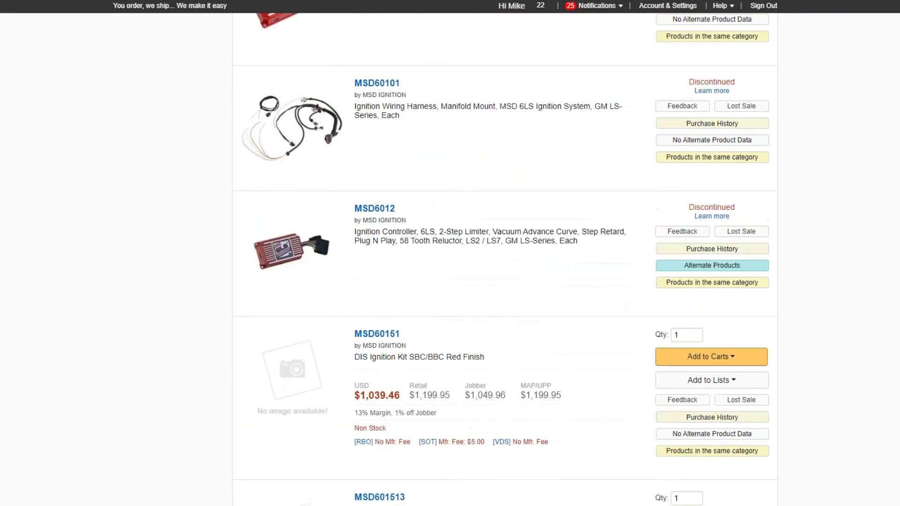
{"action": "scroll", "coordinate": [557, 291], "scroll_direction": "up", "scroll_amount": 15}
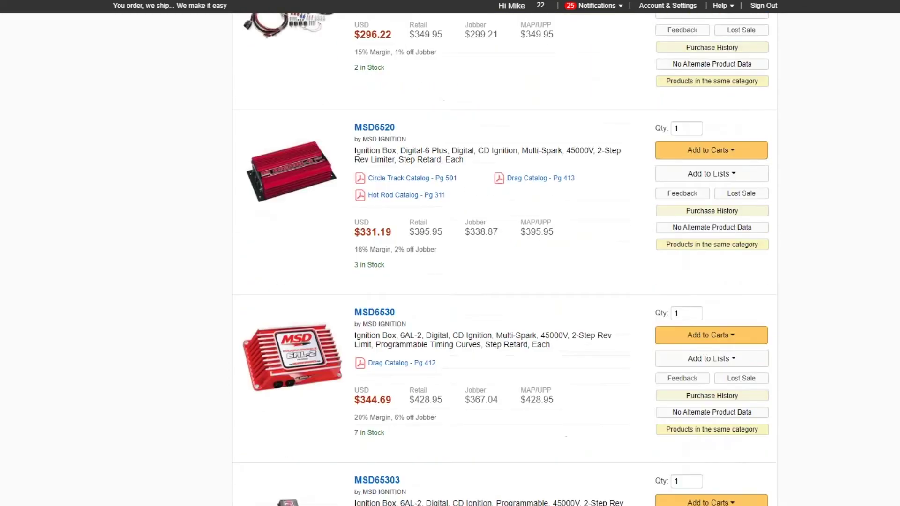
{"action": "scroll", "coordinate": [557, 291], "scroll_direction": "down", "scroll_amount": 5}
{"action": "scroll", "coordinate": [505, 259], "scroll_direction": "down", "scroll_amount": 4}
{"action": "scroll", "coordinate": [504, 259], "scroll_direction": "up", "scroll_amount": 20}
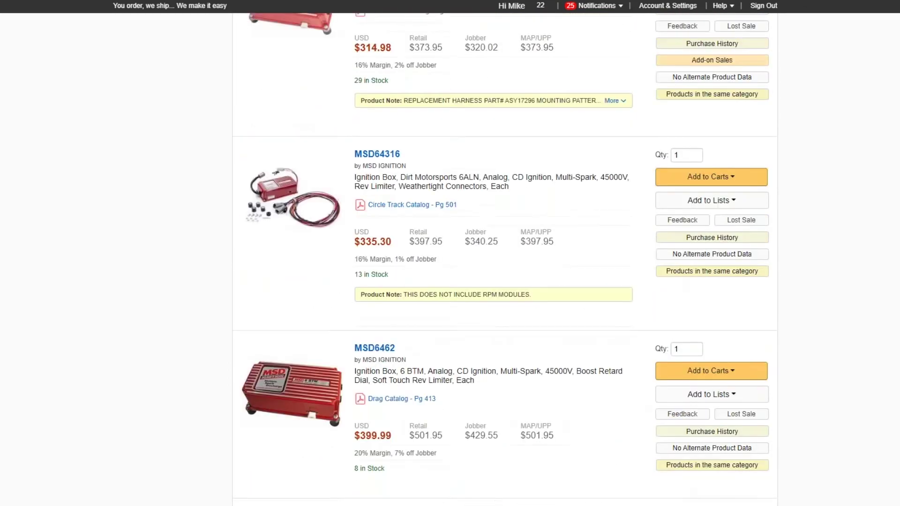
{"action": "scroll", "coordinate": [236, 184], "scroll_direction": "up", "scroll_amount": 4}
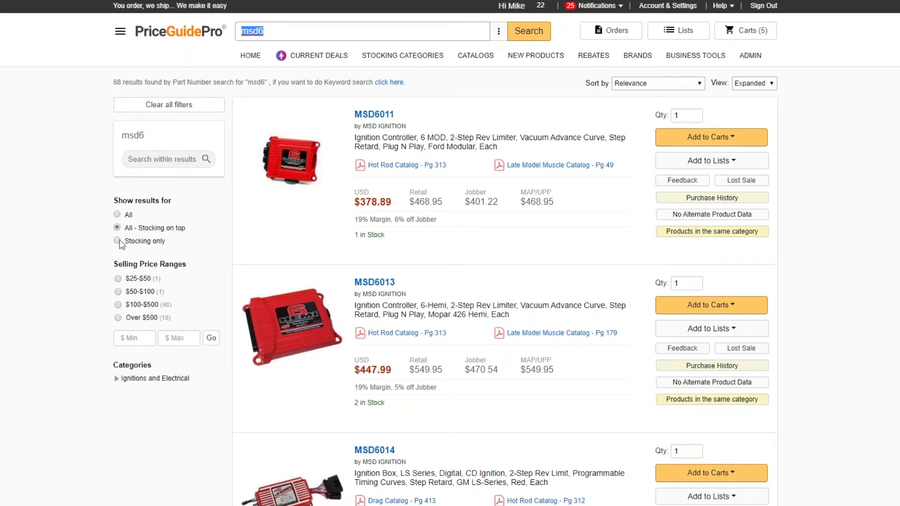
Step: Switch Show results for to All and scroll through the 68 msd6 parts, including superseded MSD6010
{"action": "left_click", "coordinate": [117, 215]}
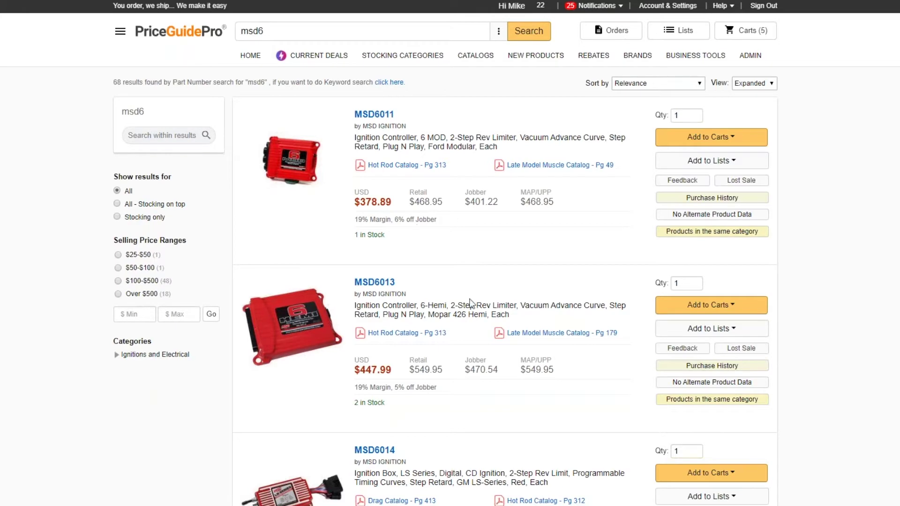
{"action": "scroll", "coordinate": [637, 300], "scroll_direction": "down", "scroll_amount": 10}
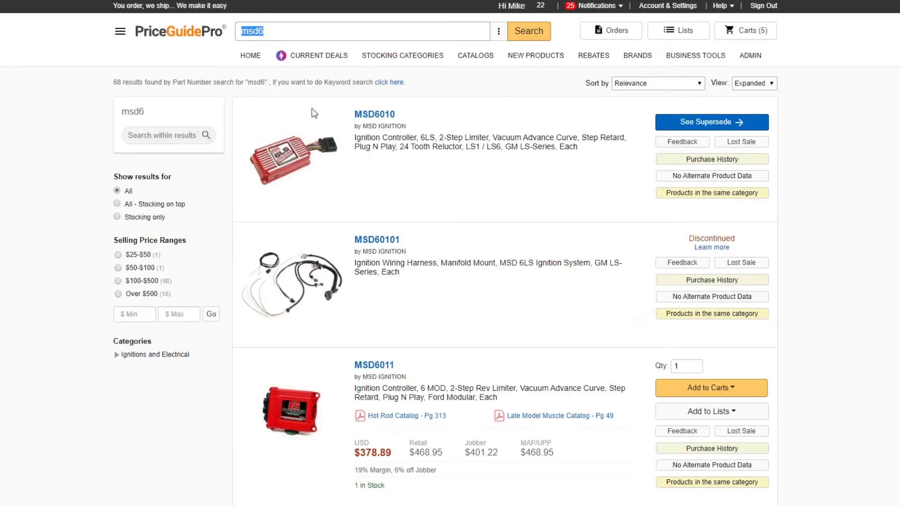
{"action": "scroll", "coordinate": [414, 172], "scroll_direction": "down", "scroll_amount": 3}
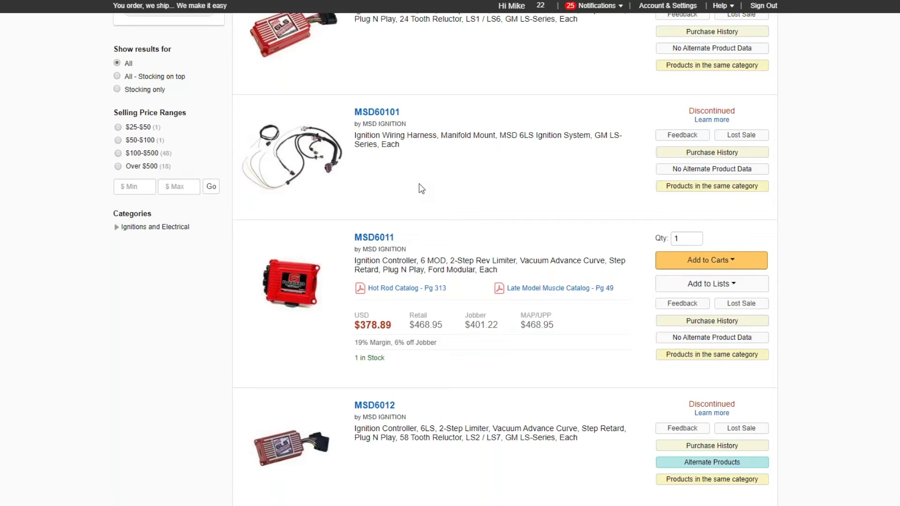
{"action": "scroll", "coordinate": [422, 194], "scroll_direction": "up", "scroll_amount": 3}
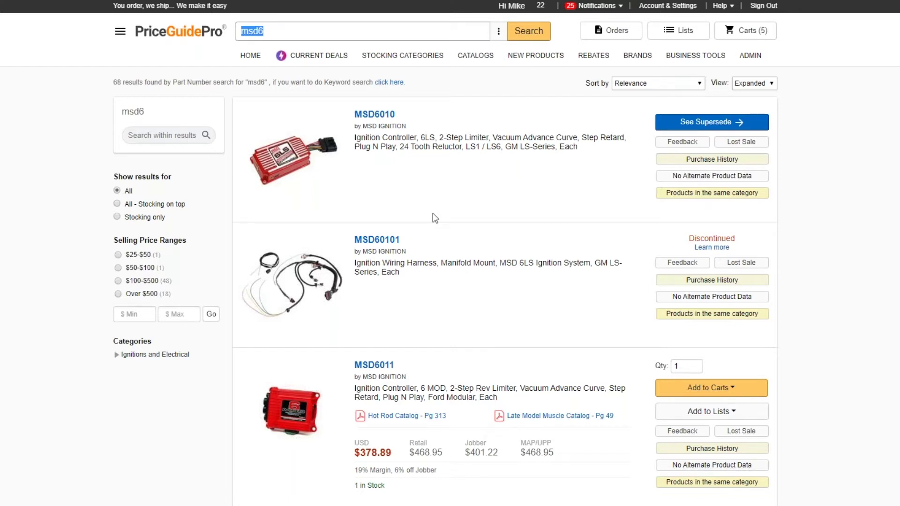
Step: Change the search term from msd6 to msd5
{"action": "left_click", "coordinate": [290, 32]}
{"action": "key", "text": "BackSpace"}
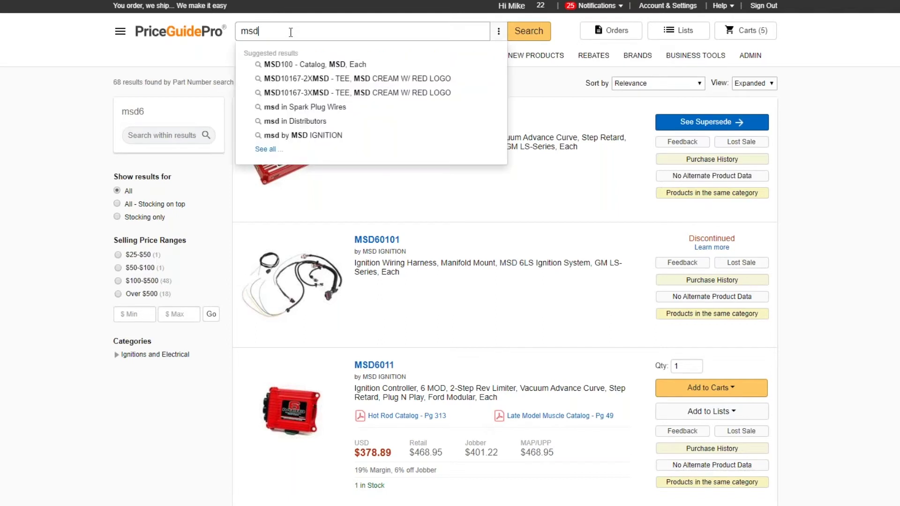
{"action": "type", "text": "5"}
{"action": "key", "text": "Return"}
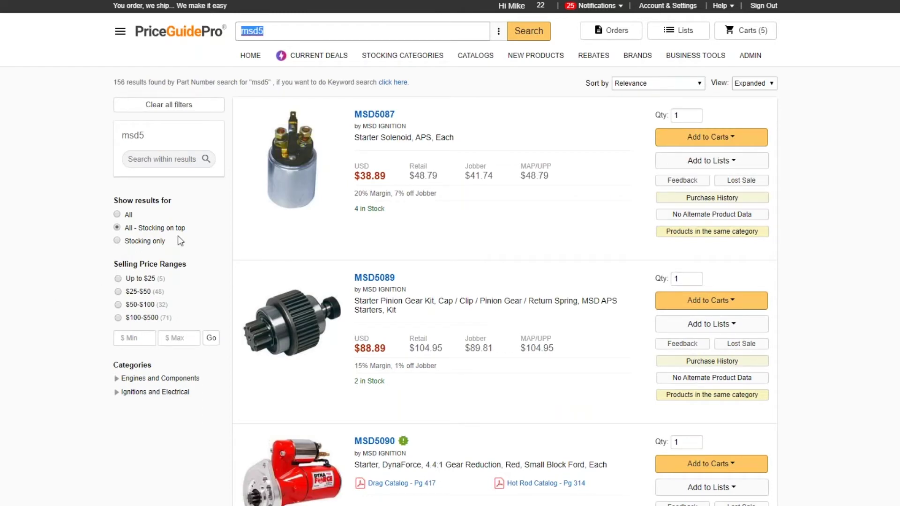
Step: Limit the msd5 results to Stocking only, leaving 82 results, and open Search Settings
{"action": "left_click", "coordinate": [120, 241]}
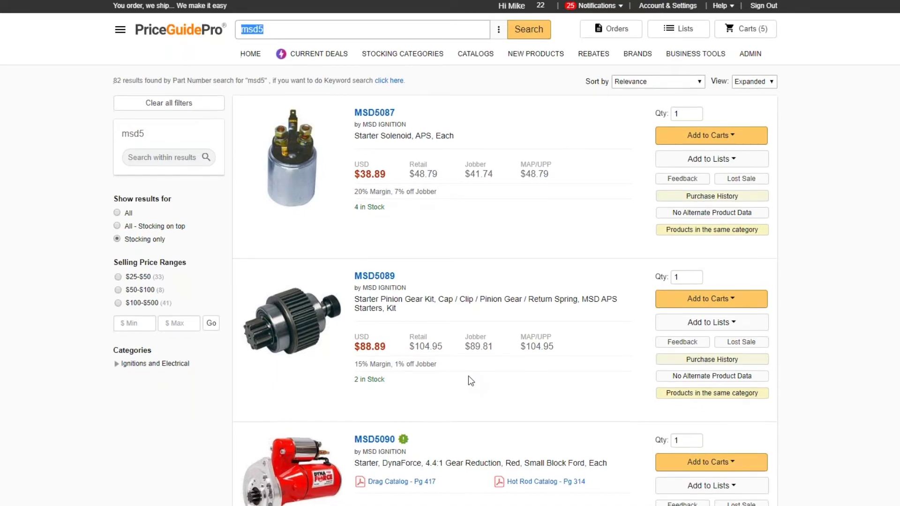
{"action": "scroll", "coordinate": [468, 376], "scroll_direction": "down", "scroll_amount": 10}
{"action": "scroll", "coordinate": [466, 387], "scroll_direction": "up", "scroll_amount": 10}
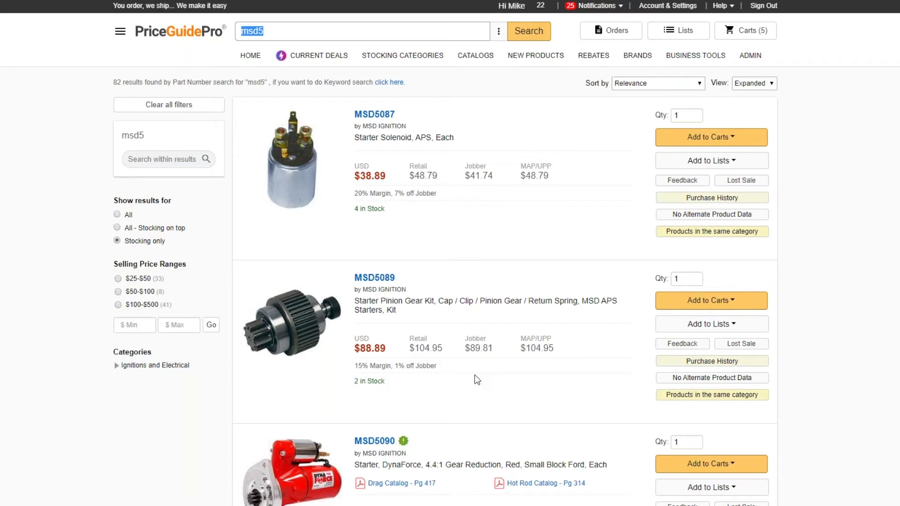
{"action": "left_click", "coordinate": [498, 31]}
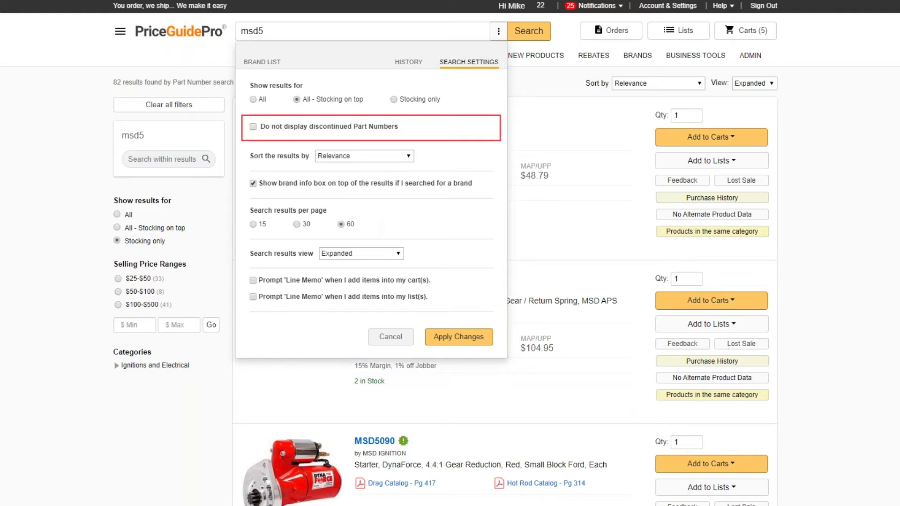
Step: Toggle 'Do not display discontinued Part Numbers', review sort options, and close settings without applying
{"action": "left_click", "coordinate": [254, 126]}
{"action": "left_click", "coordinate": [253, 126]}
{"action": "left_click", "coordinate": [253, 126]}
{"action": "left_click", "coordinate": [362, 156]}
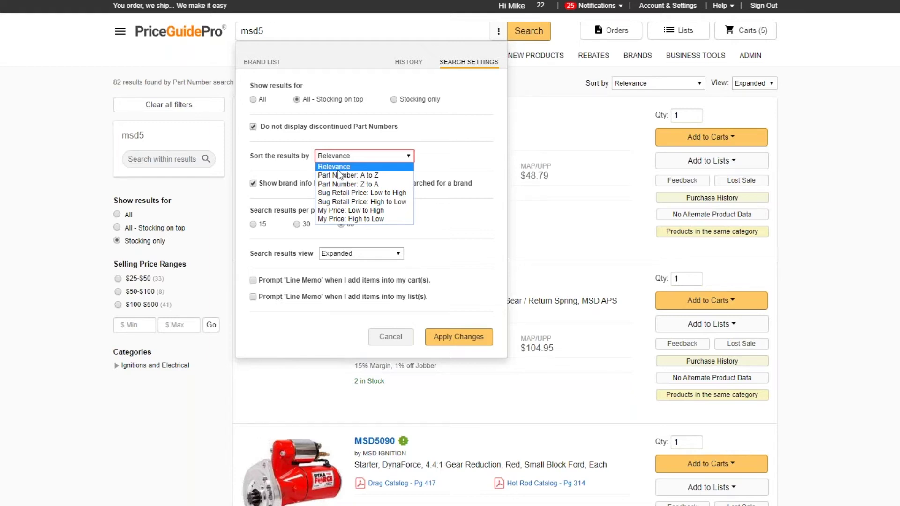
{"action": "left_click", "coordinate": [318, 125]}
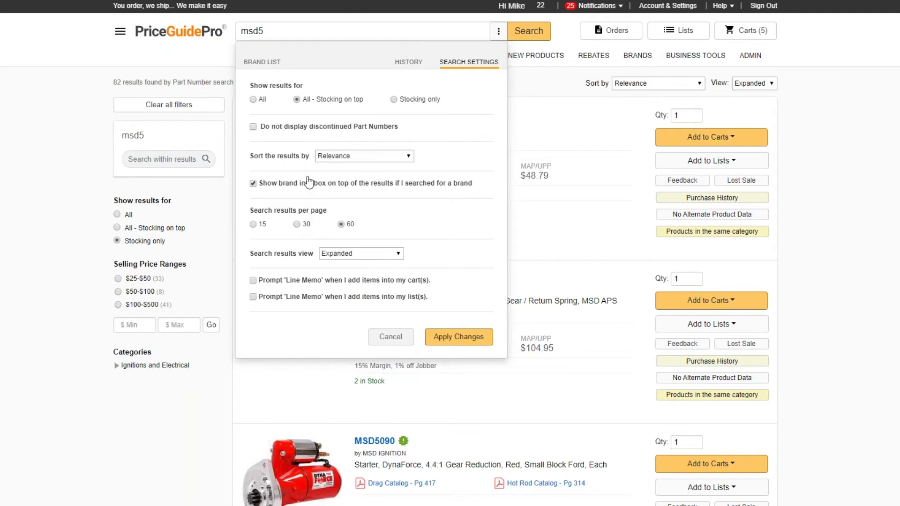
{"action": "left_click", "coordinate": [538, 97]}
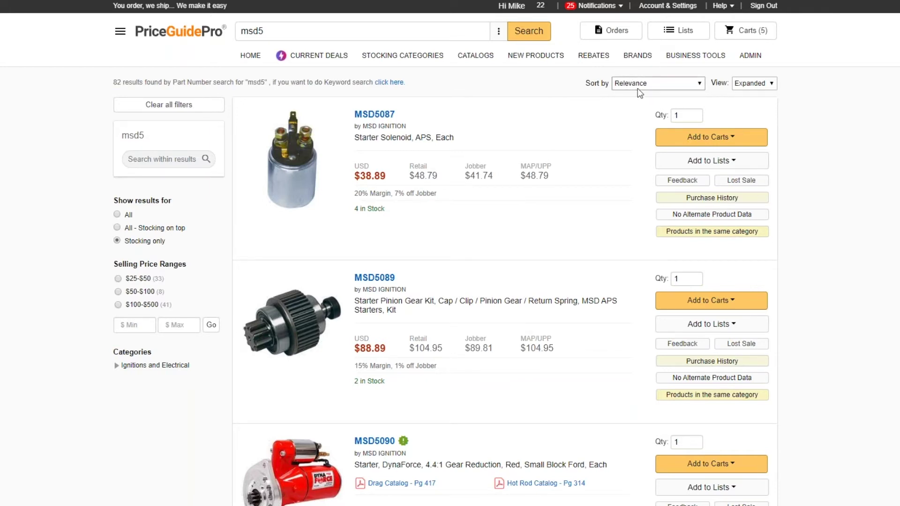
Step: Search for piston and sort results by Sug Retail Price: Low to High
{"action": "left_click_drag", "start_coordinate": [288, 30], "coordinate": [196, 23]}
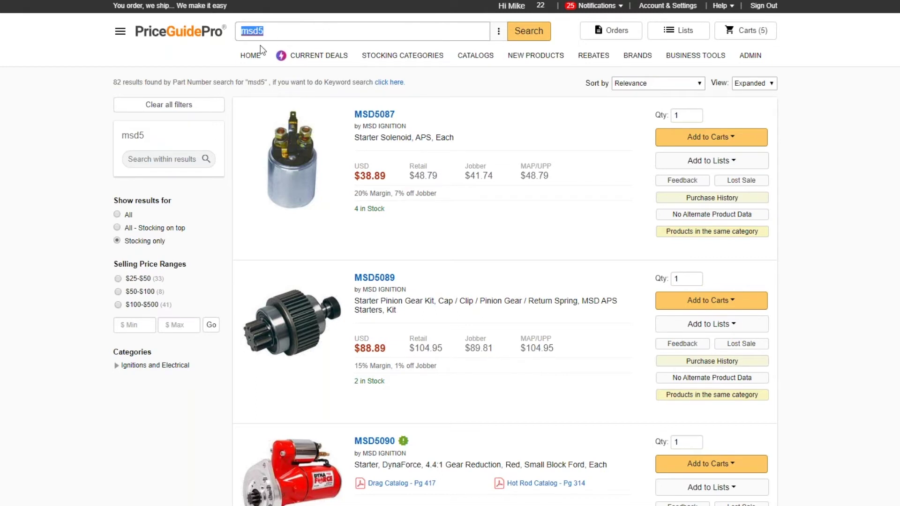
{"action": "type", "text": "piston"}
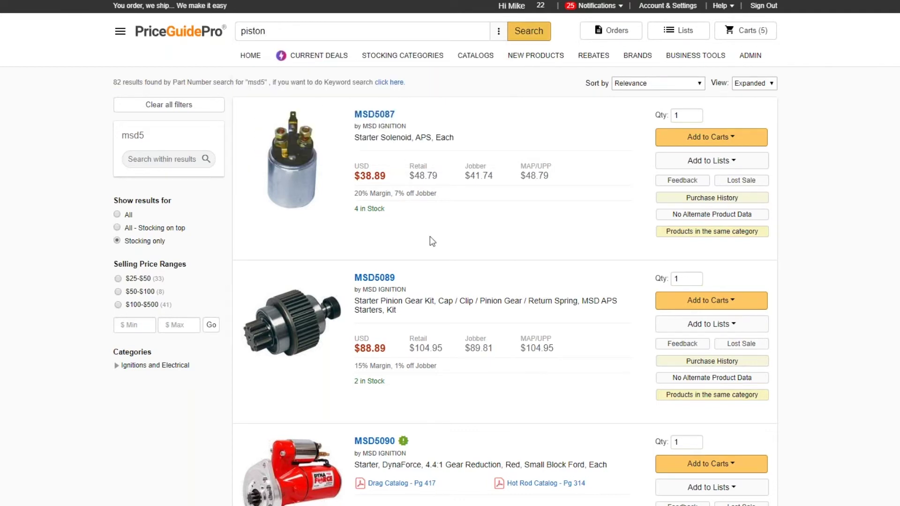
{"action": "key", "text": "Return"}
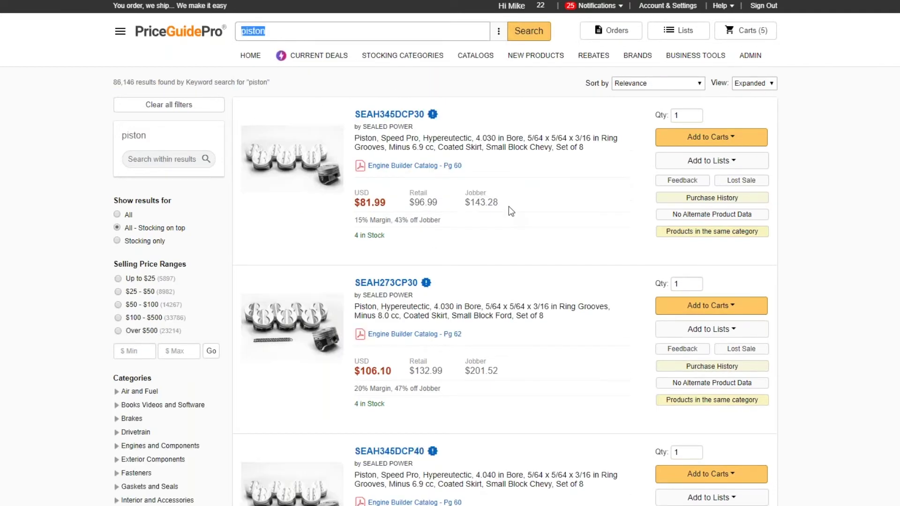
{"action": "left_click", "coordinate": [633, 83]}
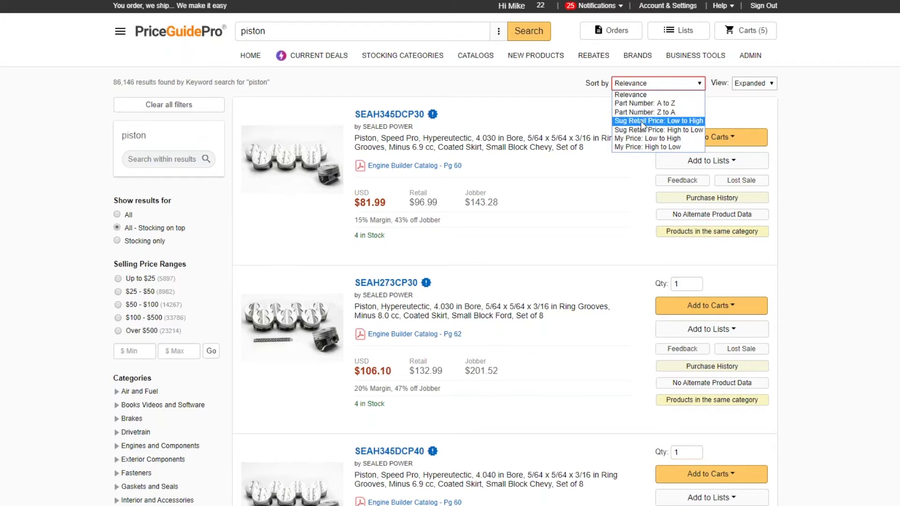
{"action": "left_click", "coordinate": [640, 121]}
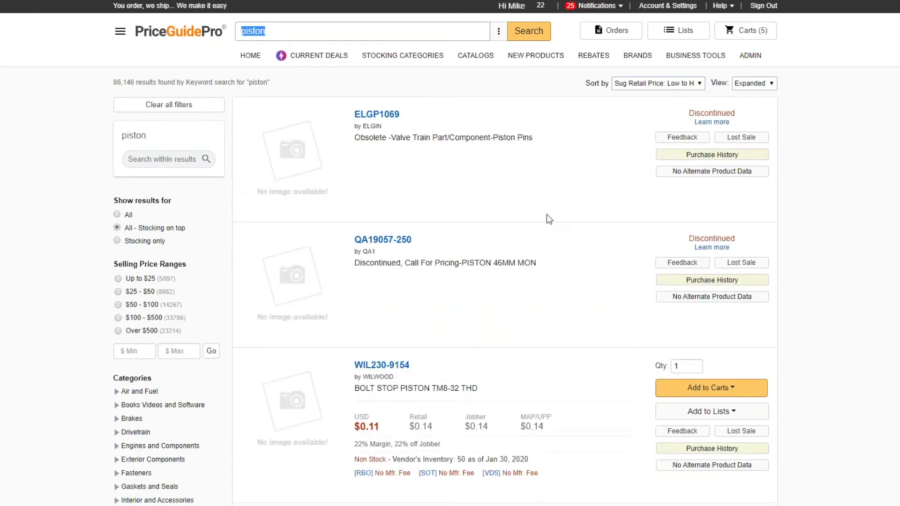
Step: Scroll through the 2,362 stocking-only piston results, led by JEP094-037-CS, and revisit the sort choices
{"action": "scroll", "coordinate": [547, 215], "scroll_direction": "down", "scroll_amount": 20}
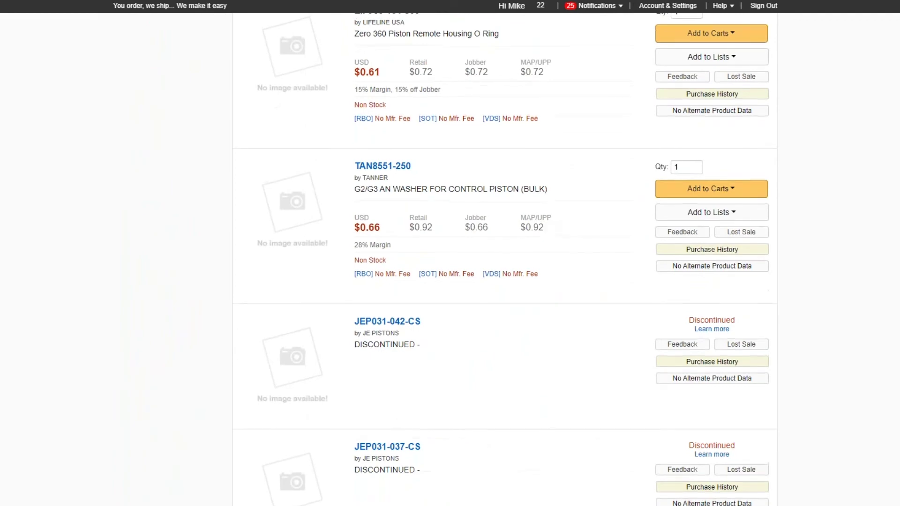
{"action": "scroll", "coordinate": [397, 133], "scroll_direction": "up", "scroll_amount": 20}
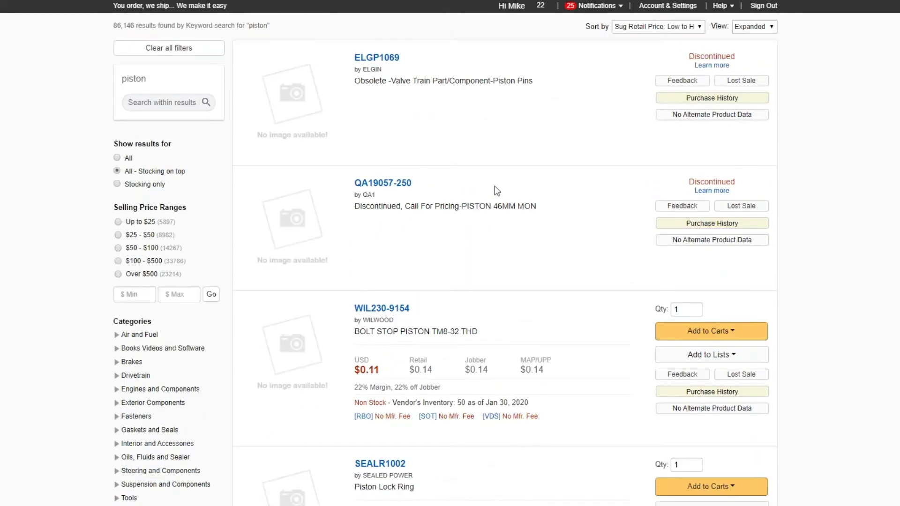
{"action": "scroll", "coordinate": [387, 176], "scroll_direction": "down", "scroll_amount": 1}
{"action": "scroll", "coordinate": [406, 176], "scroll_direction": "down", "scroll_amount": 8}
{"action": "scroll", "coordinate": [409, 173], "scroll_direction": "down", "scroll_amount": 7}
{"action": "scroll", "coordinate": [409, 172], "scroll_direction": "up", "scroll_amount": 10}
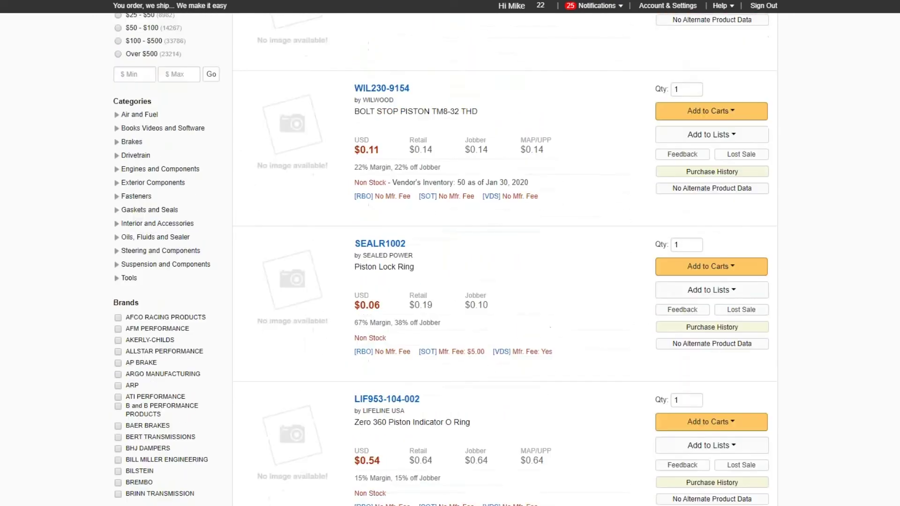
{"action": "scroll", "coordinate": [400, 190], "scroll_direction": "up", "scroll_amount": 6}
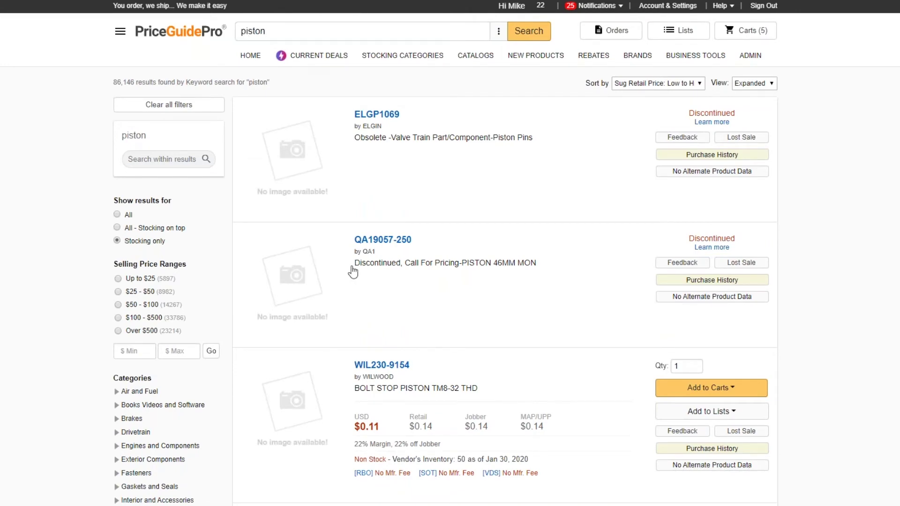
{"action": "scroll", "coordinate": [353, 272], "scroll_direction": "down", "scroll_amount": 20}
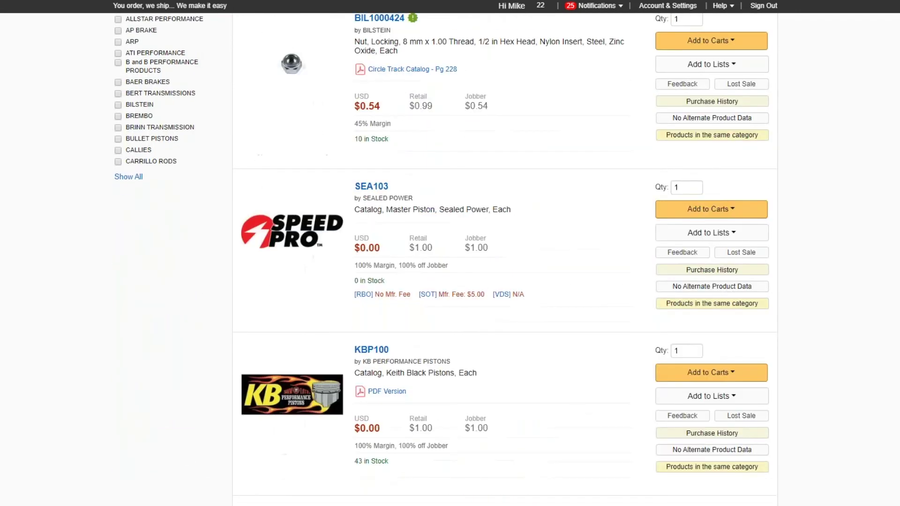
{"action": "scroll", "coordinate": [355, 266], "scroll_direction": "down", "scroll_amount": 20}
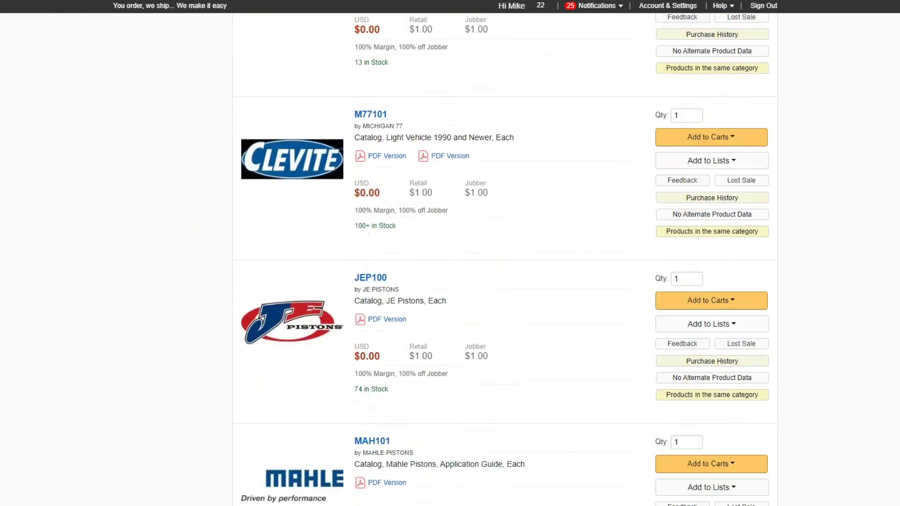
{"action": "scroll", "coordinate": [477, 259], "scroll_direction": "down", "scroll_amount": 20}
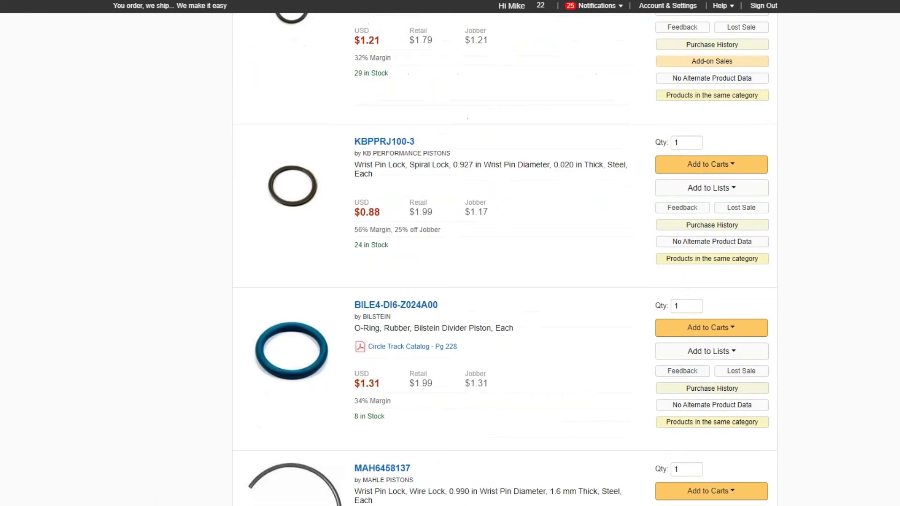
{"action": "scroll", "coordinate": [505, 259], "scroll_direction": "down", "scroll_amount": 20}
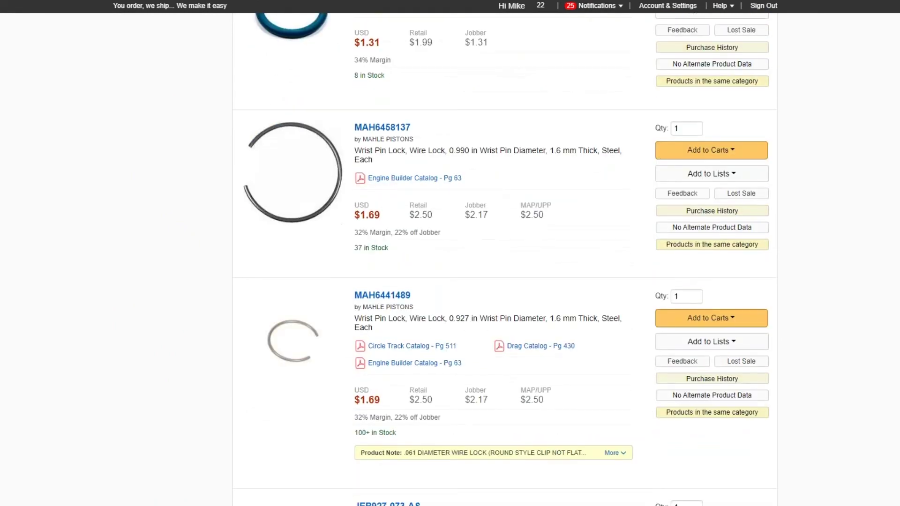
{"action": "scroll", "coordinate": [505, 260], "scroll_direction": "up", "scroll_amount": 20}
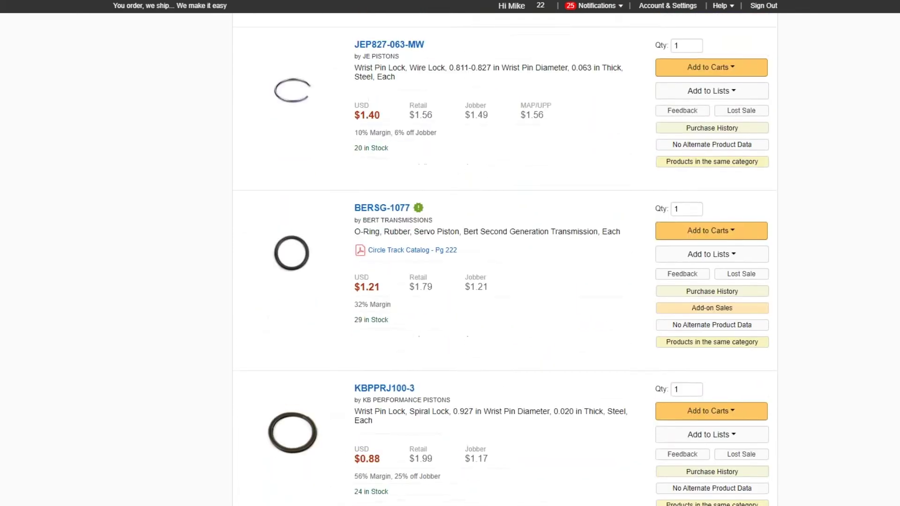
{"action": "scroll", "coordinate": [505, 259], "scroll_direction": "up", "scroll_amount": 20}
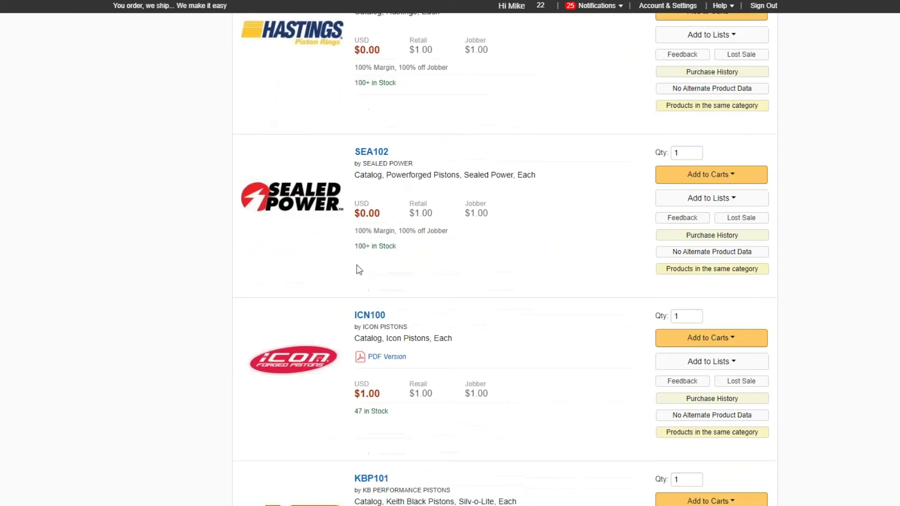
{"action": "scroll", "coordinate": [505, 260], "scroll_direction": "up", "scroll_amount": 20}
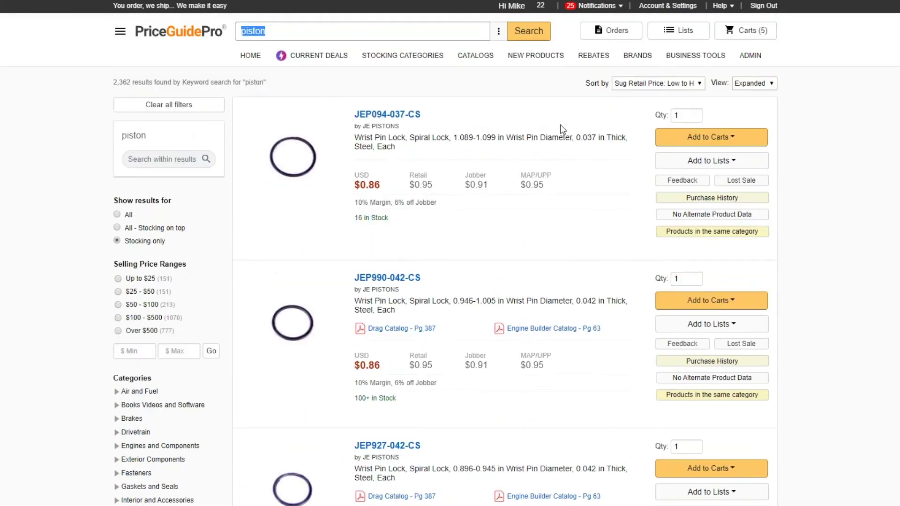
{"action": "left_click", "coordinate": [631, 84]}
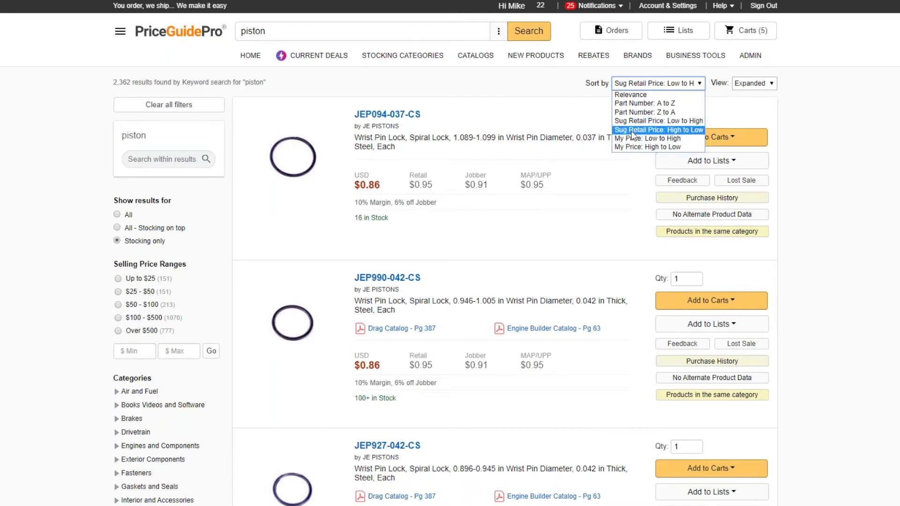
Step: Keep the current sort order and replace the piston search term with msd
{"action": "key", "text": "Escape"}
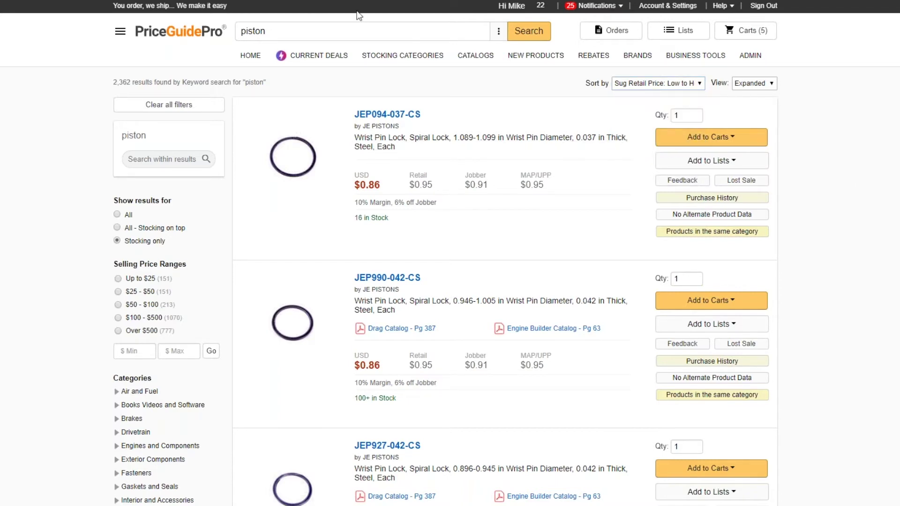
{"action": "left_click", "coordinate": [498, 31]}
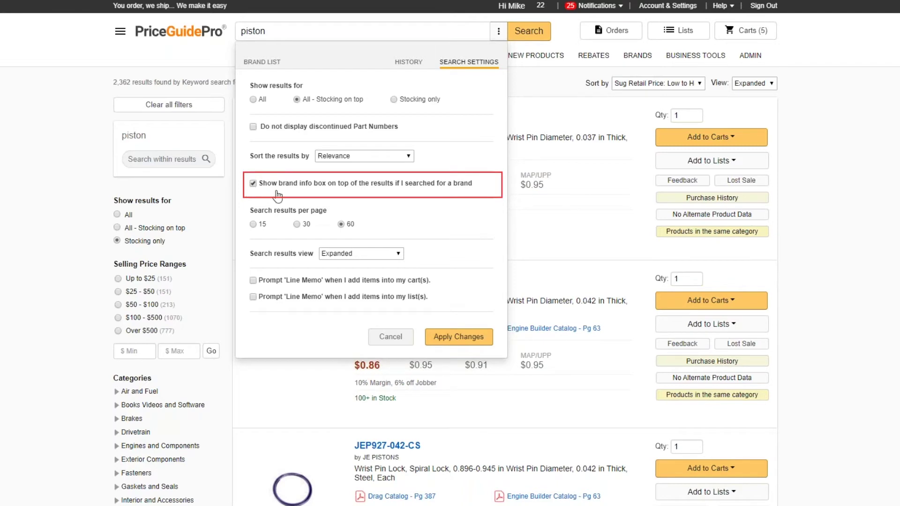
{"action": "left_click_drag", "start_coordinate": [293, 32], "coordinate": [191, 33]}
{"action": "type", "text": "msd"}
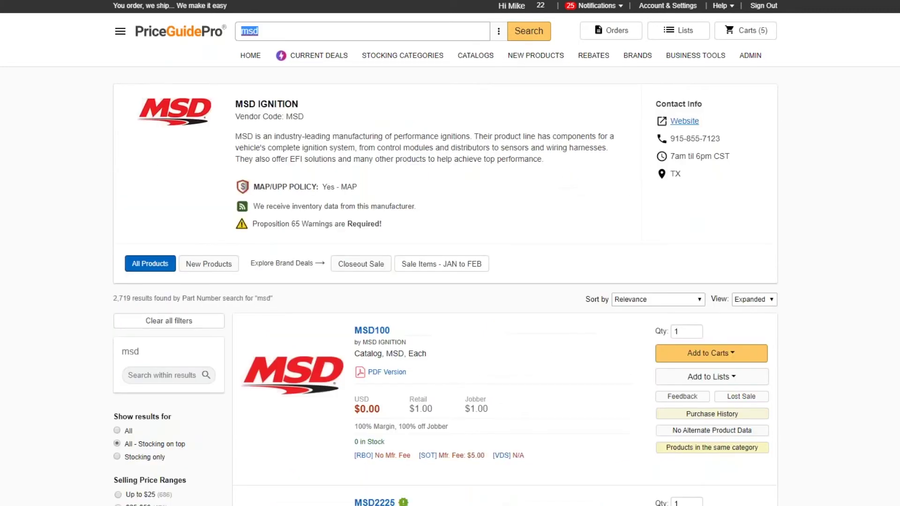
Step: Keep the brand info box option on and view the MSD Ignition page with 2,719 results
{"action": "left_click", "coordinate": [497, 33]}
{"action": "left_click", "coordinate": [254, 184]}
{"action": "left_click", "coordinate": [254, 184]}
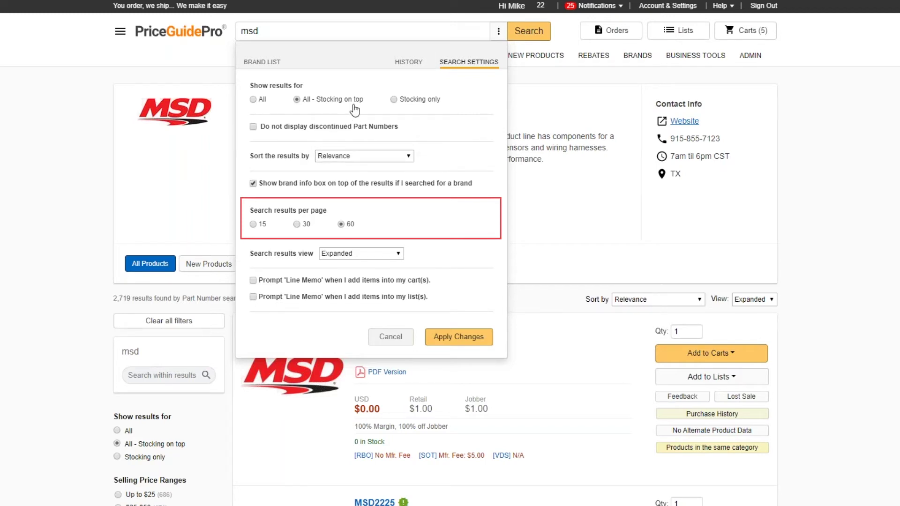
{"action": "left_click", "coordinate": [858, 323]}
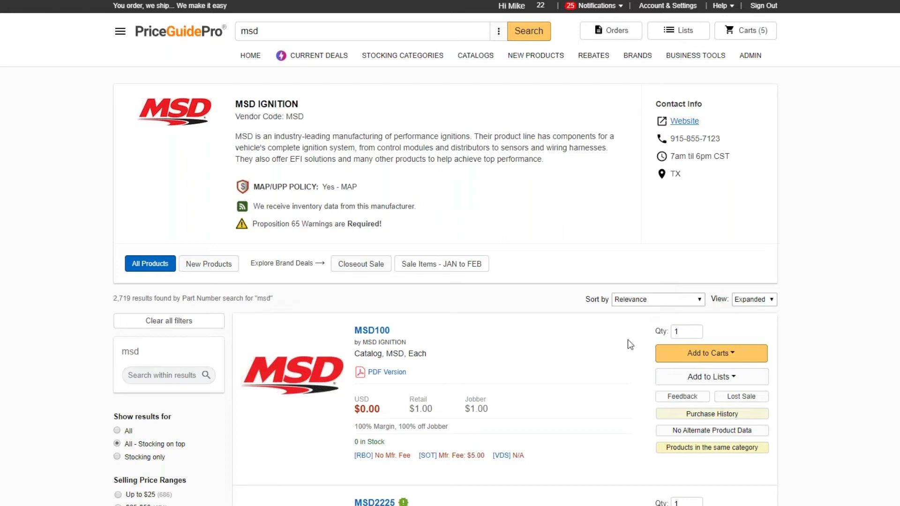
{"action": "left_click", "coordinate": [499, 31]}
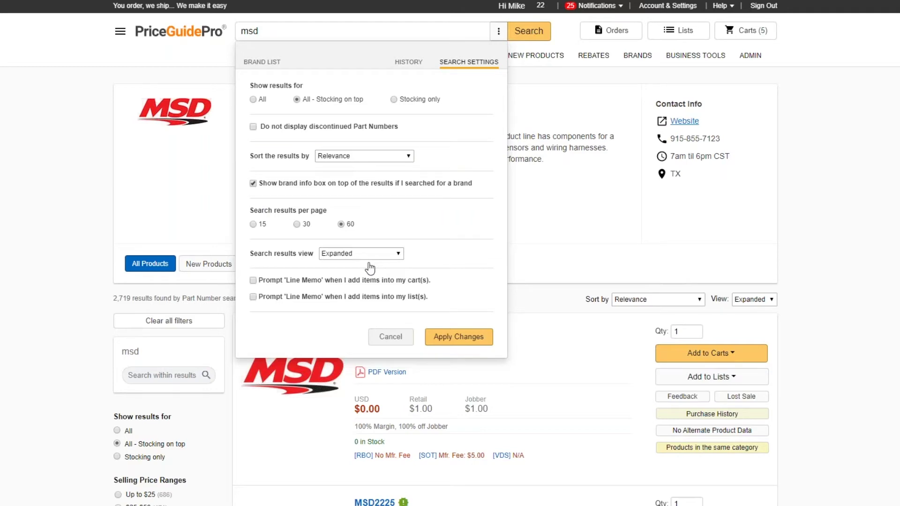
{"action": "left_click", "coordinate": [820, 227]}
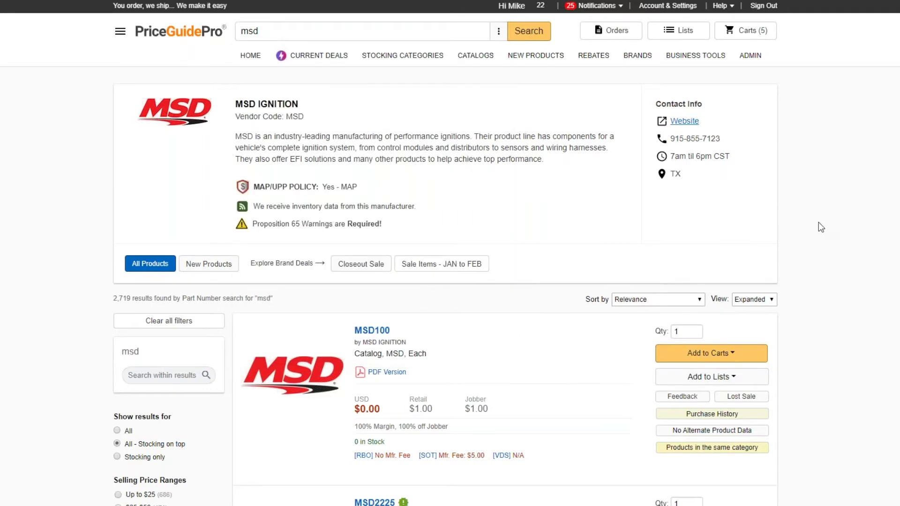
{"action": "scroll", "coordinate": [819, 239], "scroll_direction": "down", "scroll_amount": 4}
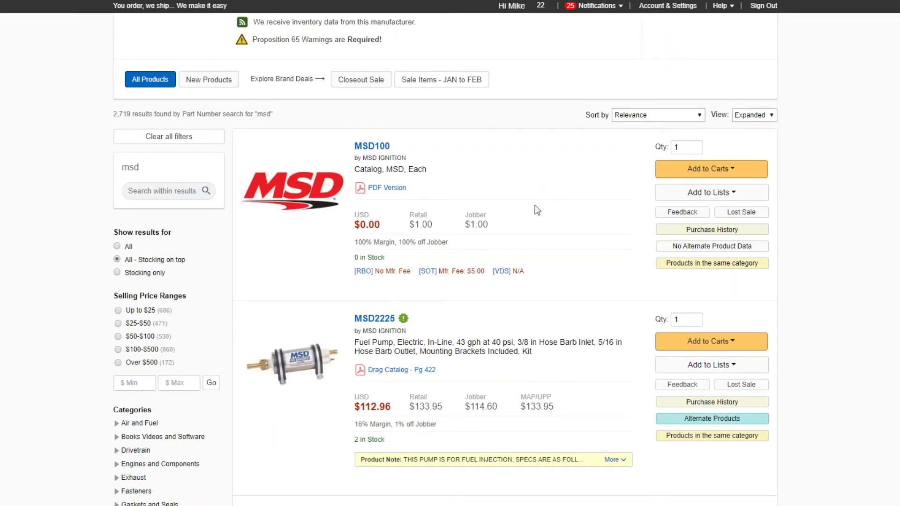
{"action": "scroll", "coordinate": [537, 210], "scroll_direction": "down", "scroll_amount": 3}
{"action": "scroll", "coordinate": [537, 210], "scroll_direction": "up", "scroll_amount": 8}
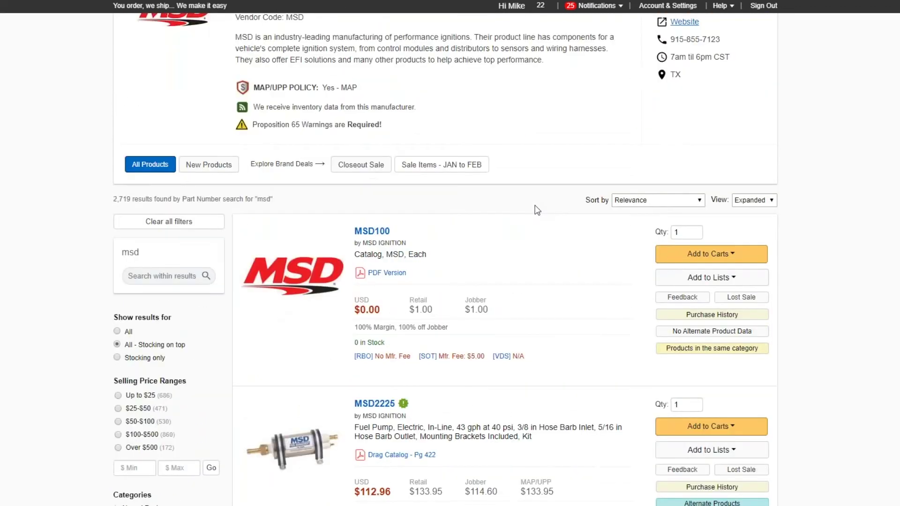
{"action": "scroll", "coordinate": [537, 210], "scroll_direction": "up", "scroll_amount": 2}
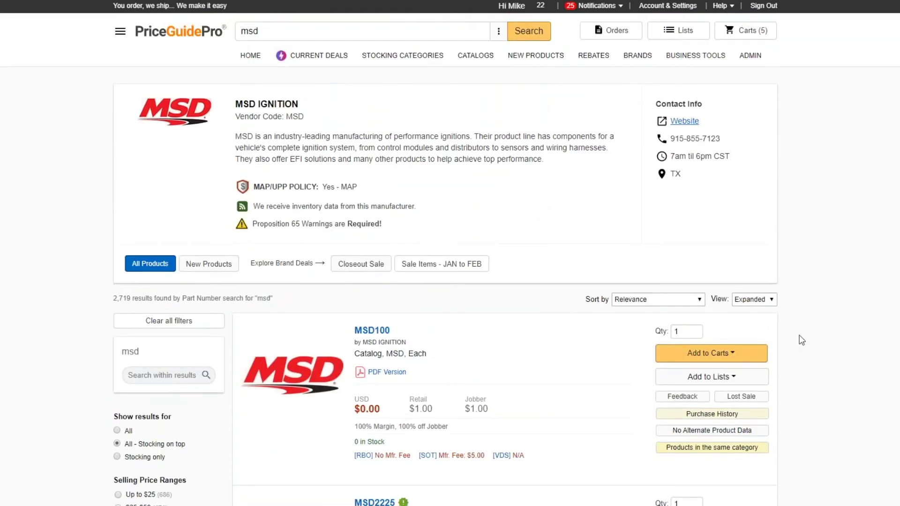
Step: Switch the msd results to Compact view, then back to Expanded
{"action": "left_click", "coordinate": [753, 299]}
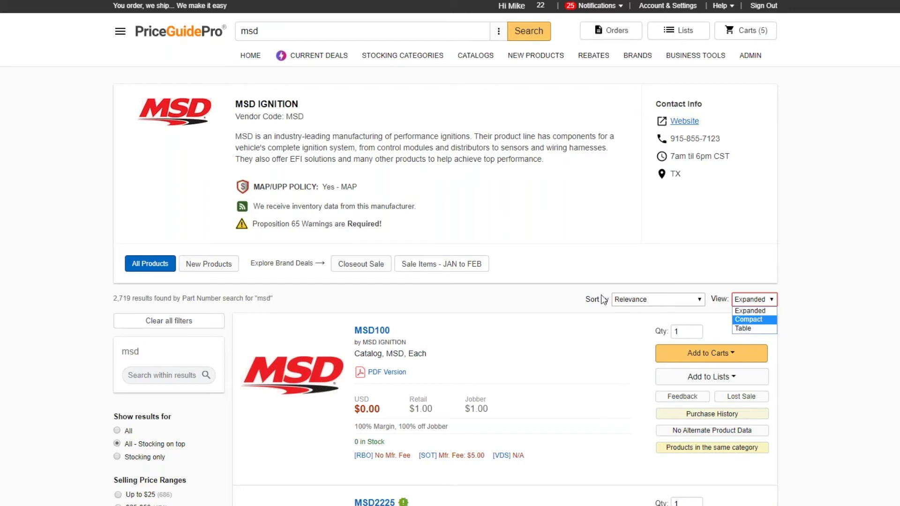
{"action": "scroll", "coordinate": [554, 277], "scroll_direction": "down", "scroll_amount": 2}
{"action": "scroll", "coordinate": [554, 277], "scroll_direction": "down", "scroll_amount": 2}
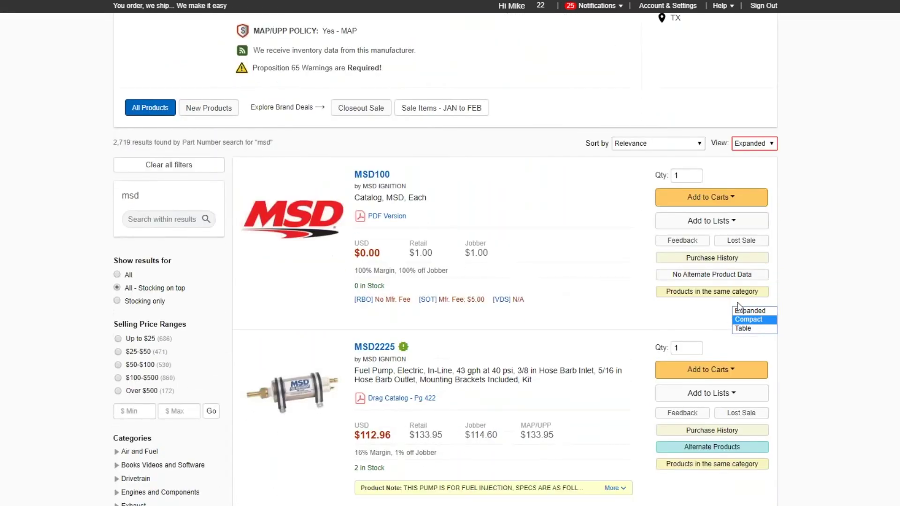
{"action": "left_click", "coordinate": [744, 321]}
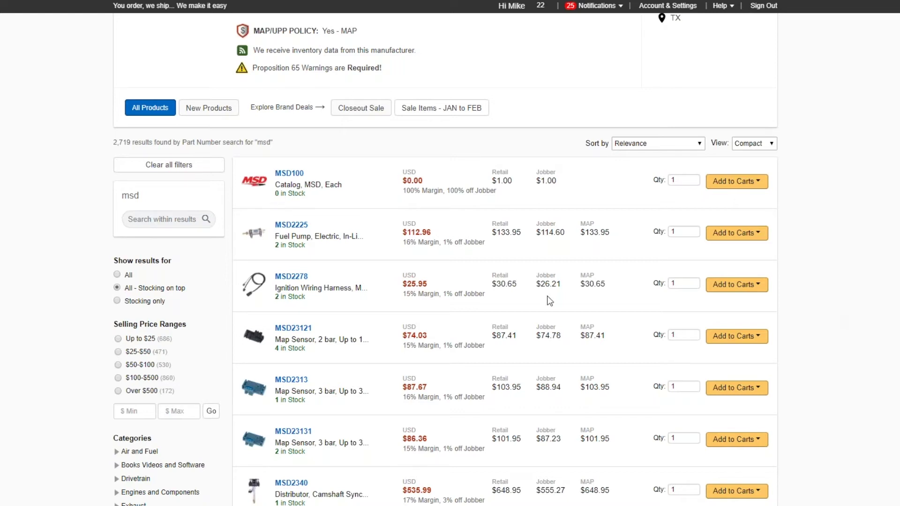
{"action": "left_click", "coordinate": [745, 145]}
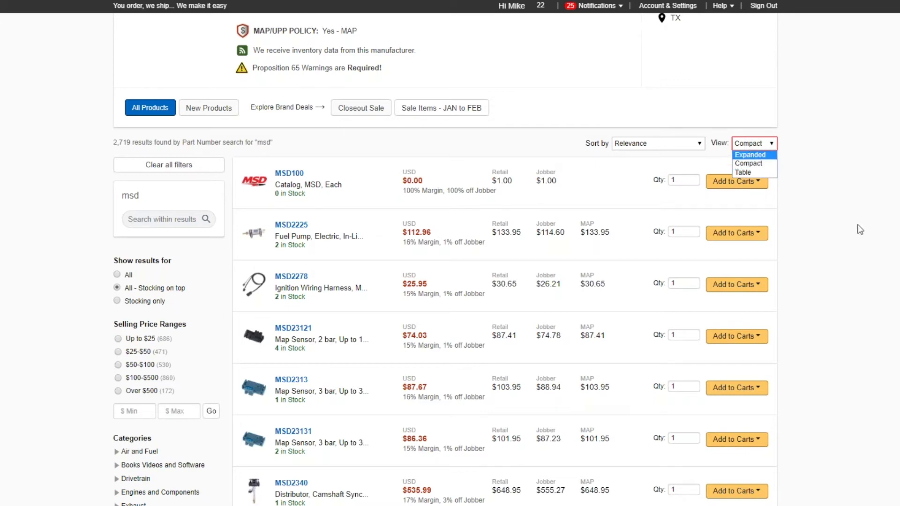
{"action": "left_click", "coordinate": [756, 156]}
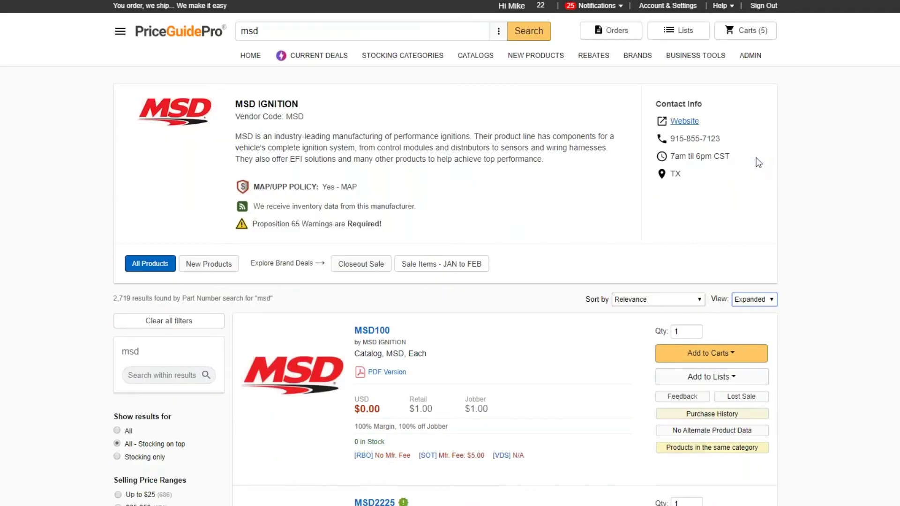
Step: Open the MSD100 feedback form and cancel it without sending
{"action": "scroll", "coordinate": [796, 261], "scroll_direction": "down", "scroll_amount": 2}
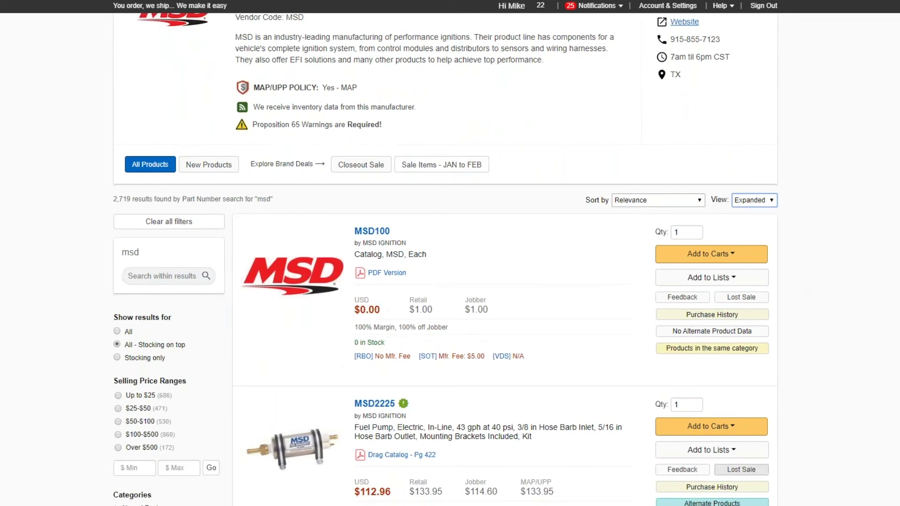
{"action": "scroll", "coordinate": [893, 368], "scroll_direction": "down", "scroll_amount": 1}
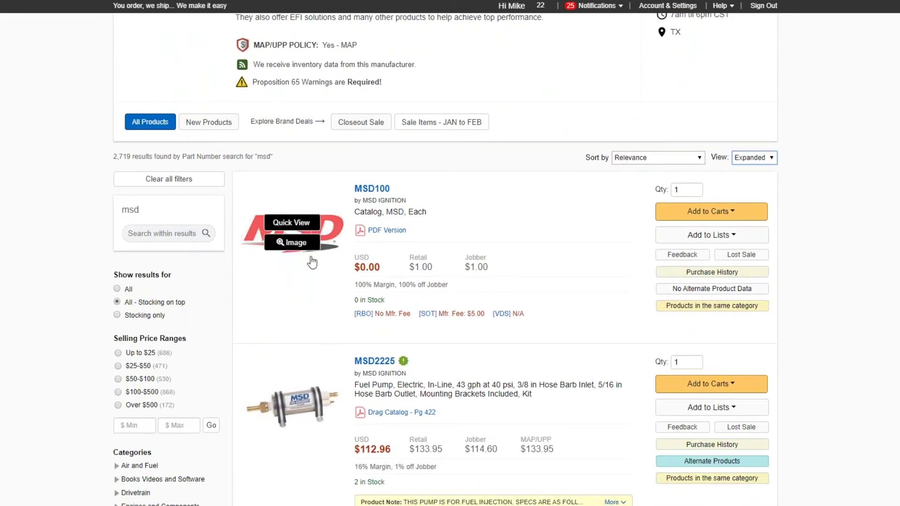
{"action": "left_click", "coordinate": [682, 256]}
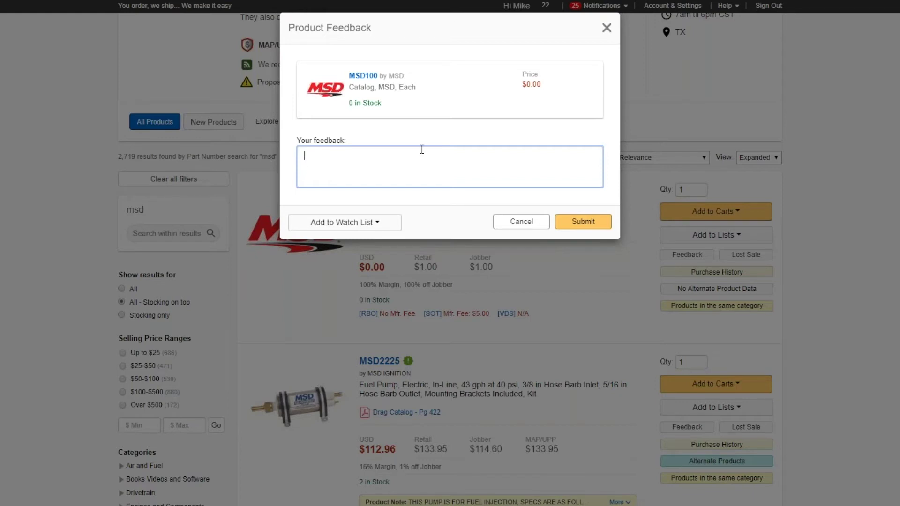
{"action": "left_click", "coordinate": [518, 224]}
Step: Show the results in Compact view, then as a table with the details pane
{"action": "left_click", "coordinate": [754, 158]}
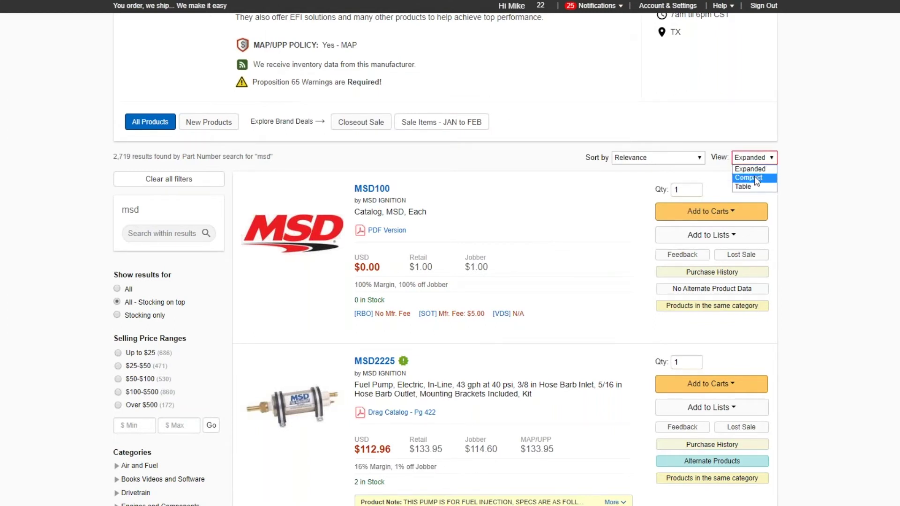
{"action": "left_click", "coordinate": [755, 177]}
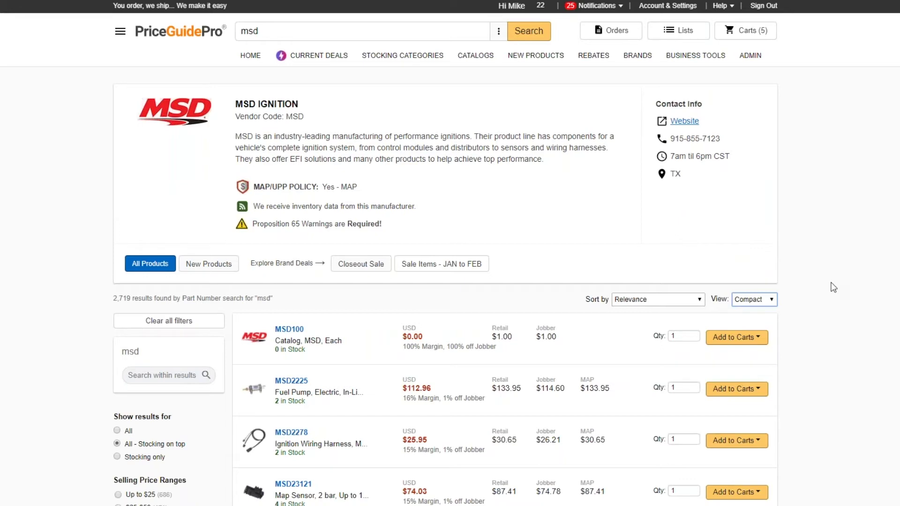
{"action": "left_click", "coordinate": [745, 300]}
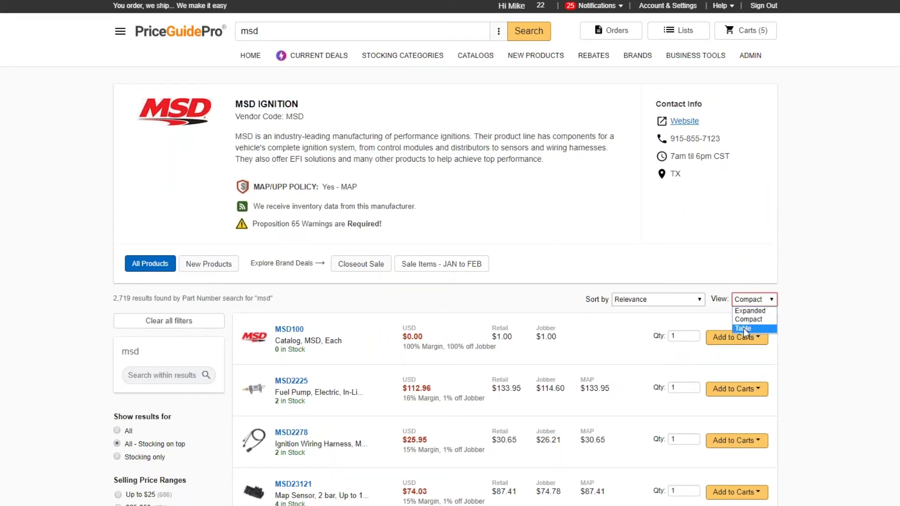
{"action": "left_click", "coordinate": [744, 328]}
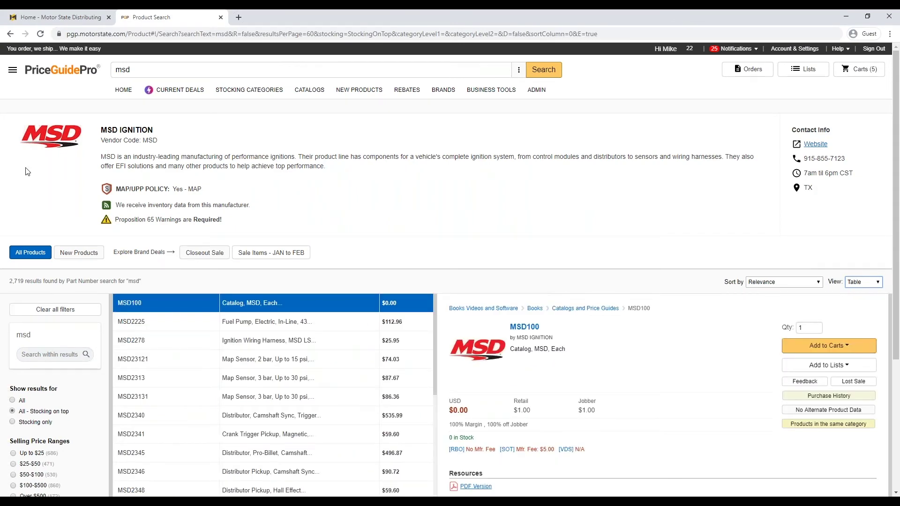
{"action": "scroll", "coordinate": [281, 265], "scroll_direction": "down", "scroll_amount": 5}
{"action": "scroll", "coordinate": [291, 277], "scroll_direction": "up", "scroll_amount": 3}
{"action": "scroll", "coordinate": [583, 291], "scroll_direction": "down", "scroll_amount": 1}
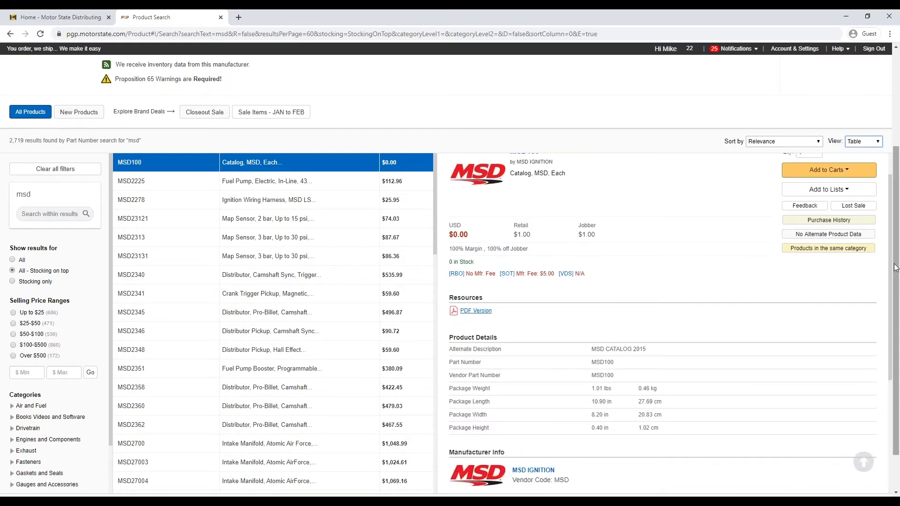
{"action": "left_click_drag", "start_coordinate": [896, 271], "coordinate": [895, 294]}
{"action": "scroll", "coordinate": [653, 340], "scroll_direction": "up", "scroll_amount": 1}
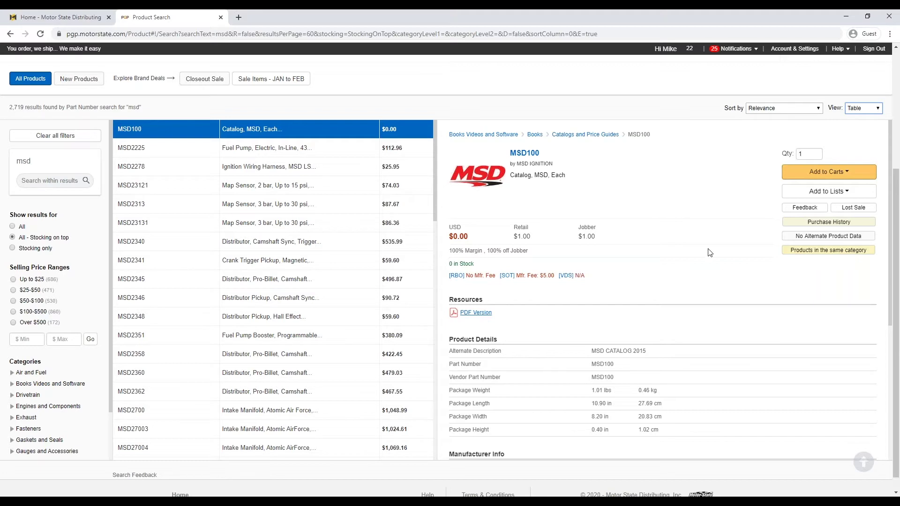
{"action": "left_click", "coordinate": [867, 111]}
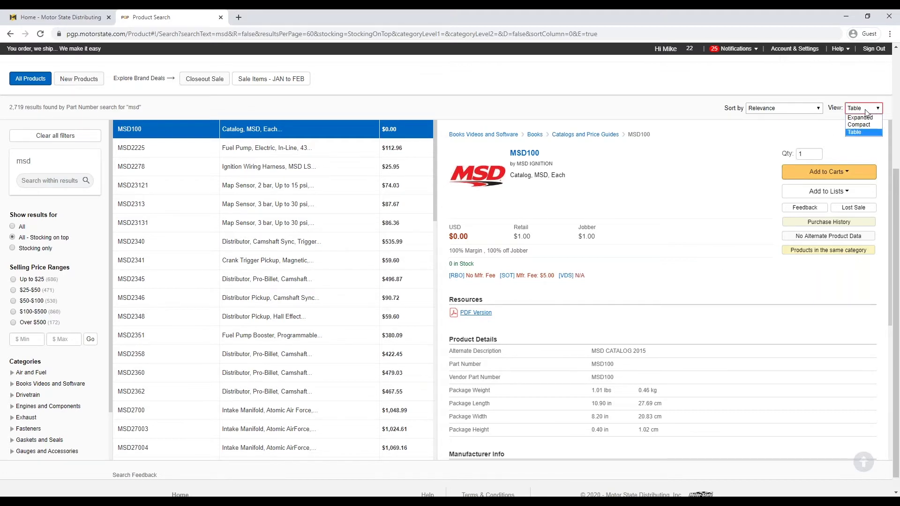
{"action": "scroll", "coordinate": [375, 104], "scroll_direction": "up", "scroll_amount": 3}
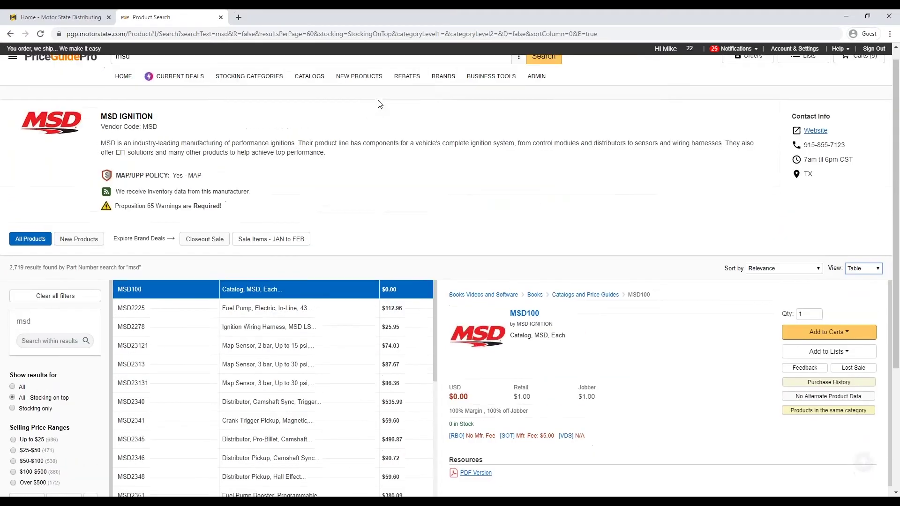
{"action": "left_click", "coordinate": [518, 69]}
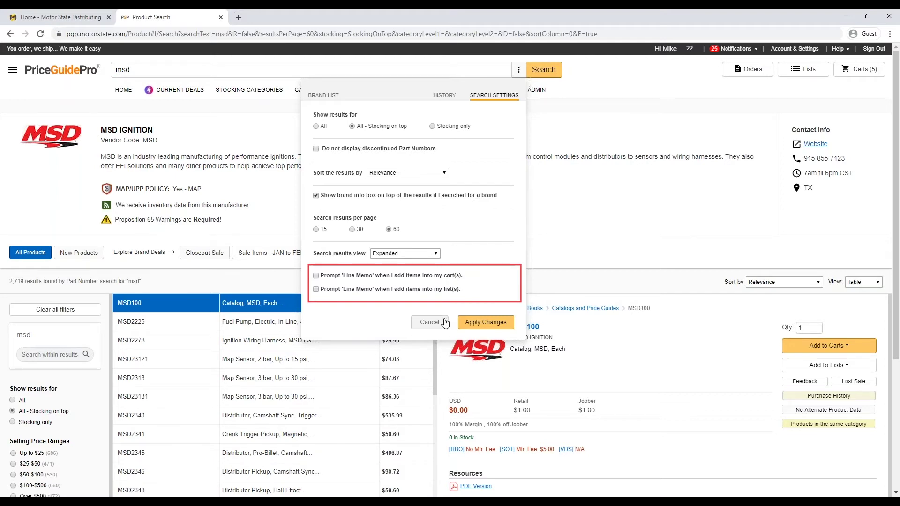
{"action": "left_click", "coordinate": [445, 322]}
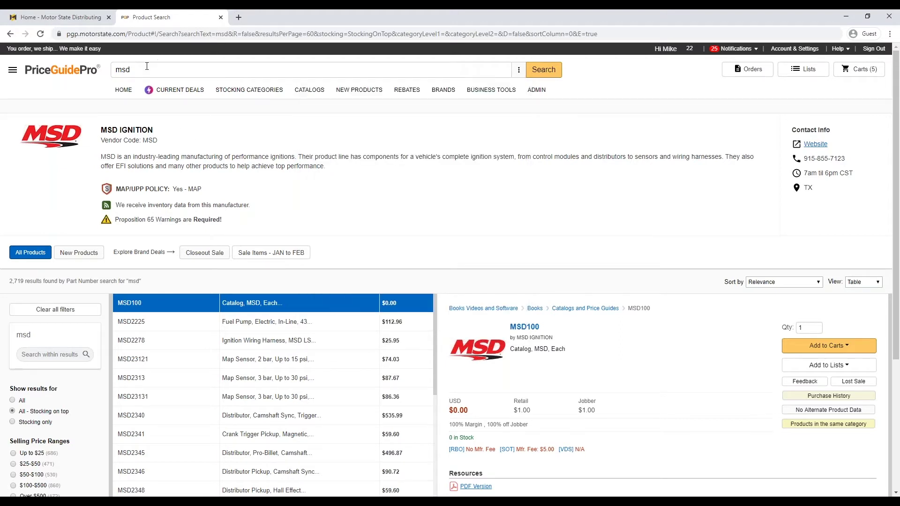
{"action": "left_click", "coordinate": [519, 69]}
Step: Close Search Settings, replace msd with all1, and list all 2,086 matching products
{"action": "left_click", "coordinate": [685, 287]}
{"action": "left_click", "coordinate": [170, 71]}
{"action": "key", "text": "ctrl+a"}
{"action": "key", "text": "BackSpace"}
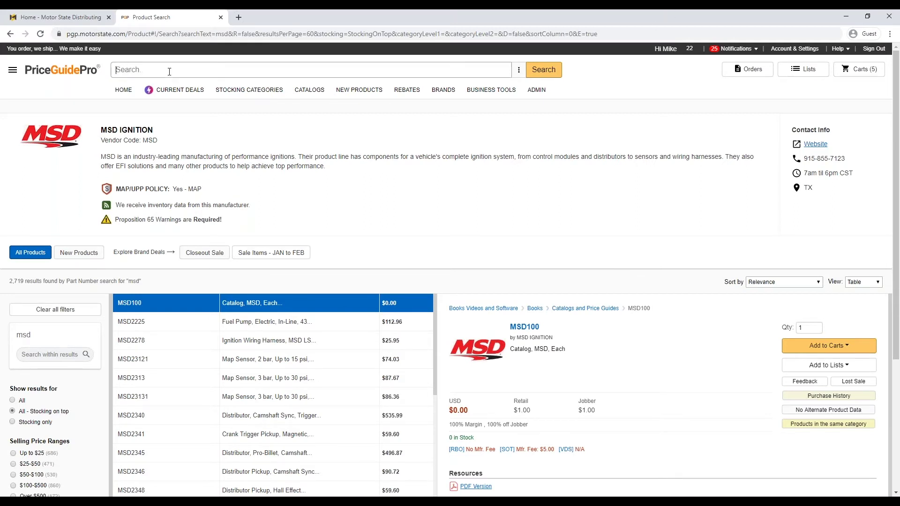
{"action": "type", "text": "all1"}
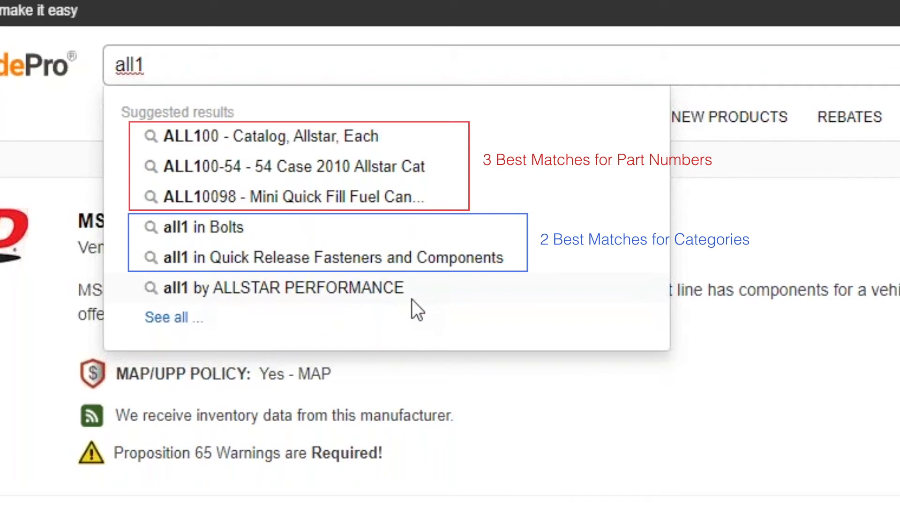
{"action": "left_click", "coordinate": [184, 319]}
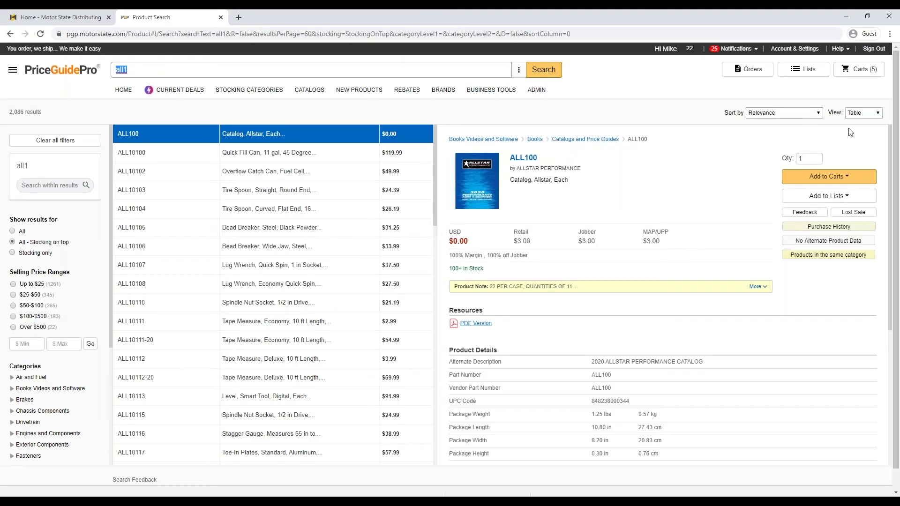
Step: Switch the all1 results to Expanded view and enter piston as the new search text
{"action": "left_click", "coordinate": [864, 114]}
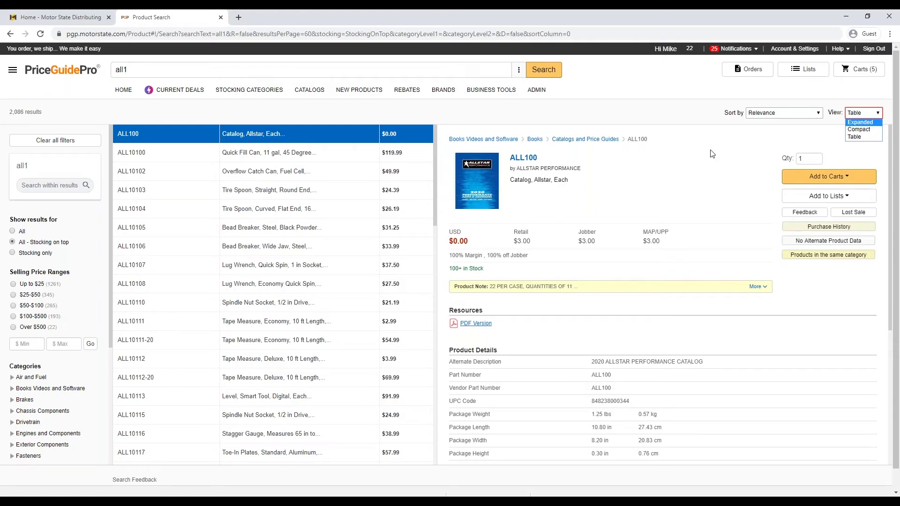
{"action": "key", "text": "Return"}
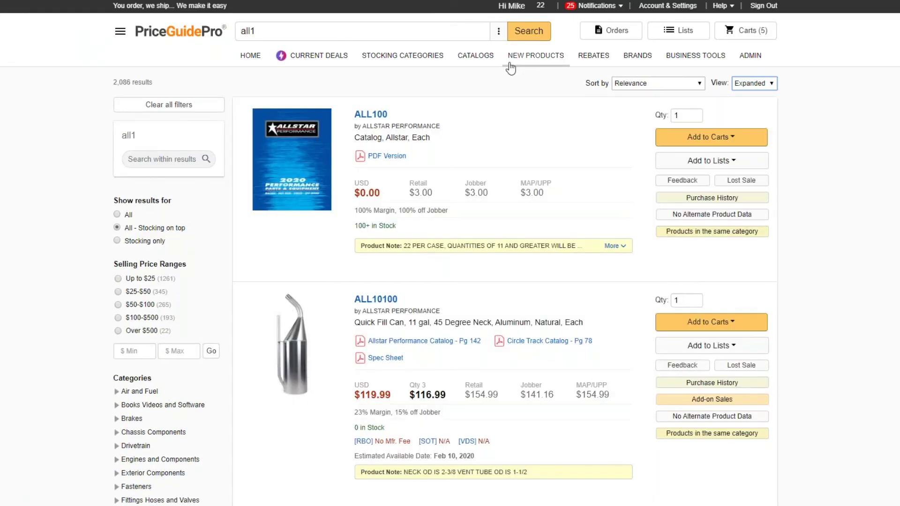
{"action": "left_click", "coordinate": [256, 31]}
{"action": "key", "text": "BackSpace"}
{"action": "key", "text": "BackSpace"}
{"action": "key", "text": "BackSpace"}
{"action": "key", "text": "BackSpace"}
{"action": "type", "text": "piston"}
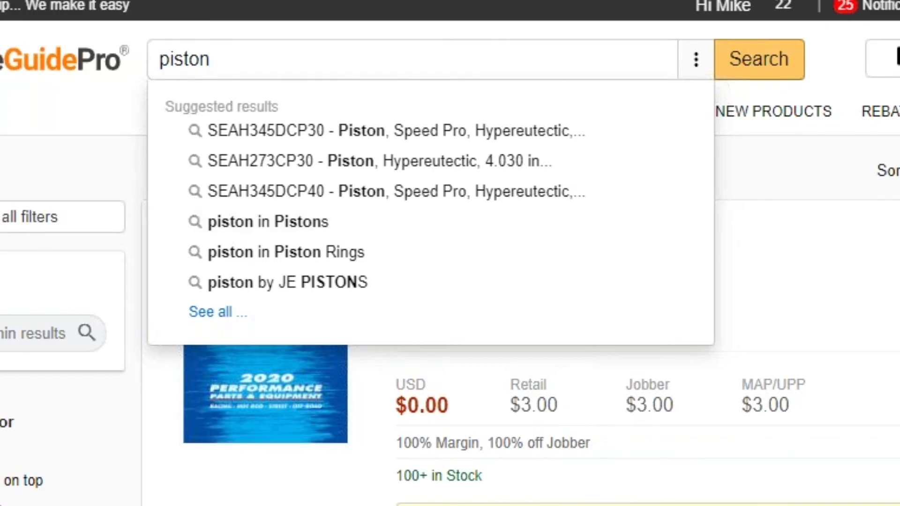
Step: Retype the end of 'piston' to refresh suggestions, then run the search for 86,146 results
{"action": "left_click", "coordinate": [856, 282]}
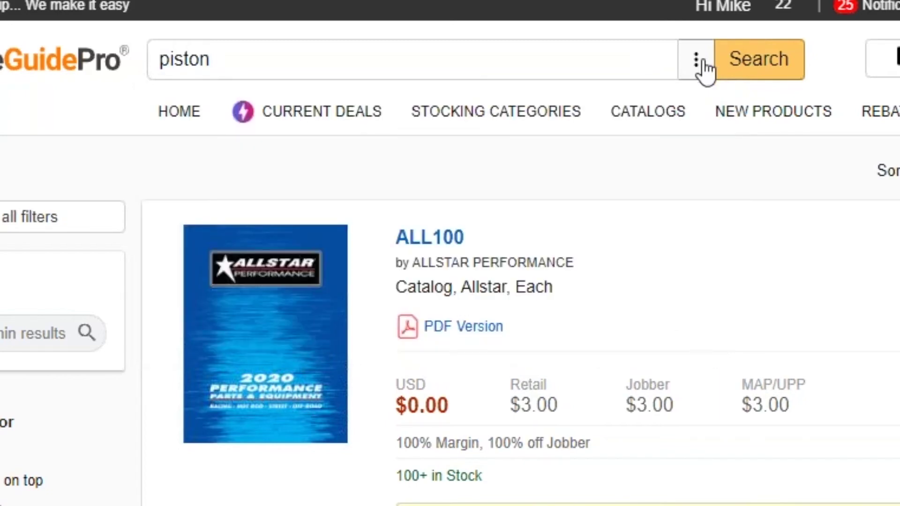
{"action": "left_click", "coordinate": [696, 60]}
{"action": "left_click", "coordinate": [305, 55]}
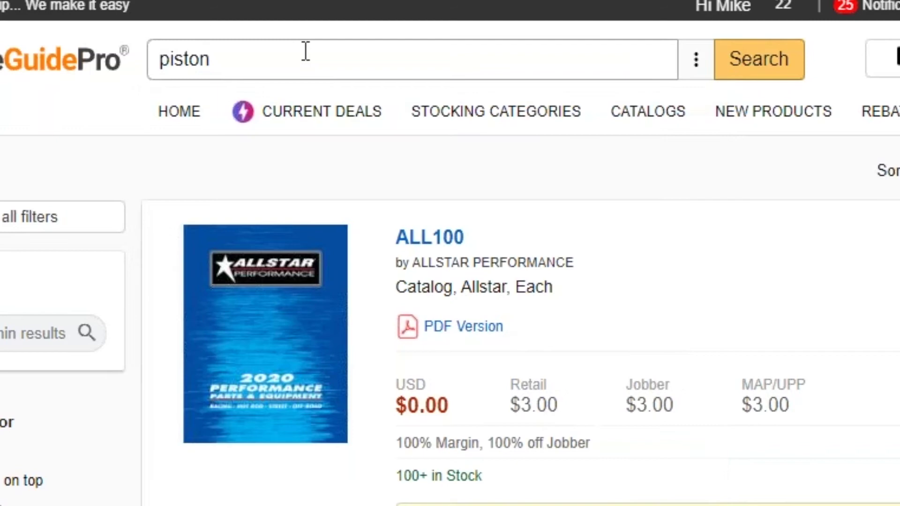
{"action": "key", "text": "BackSpace"}
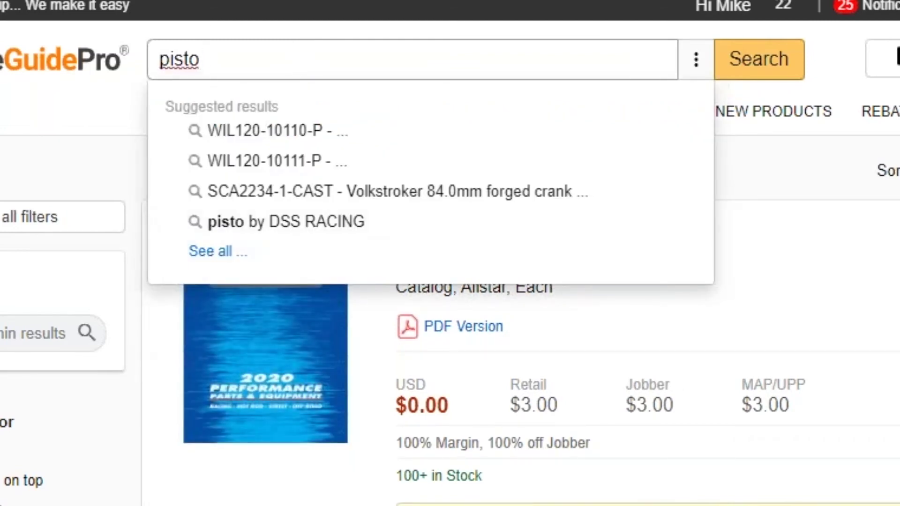
{"action": "key", "text": "BackSpace"}
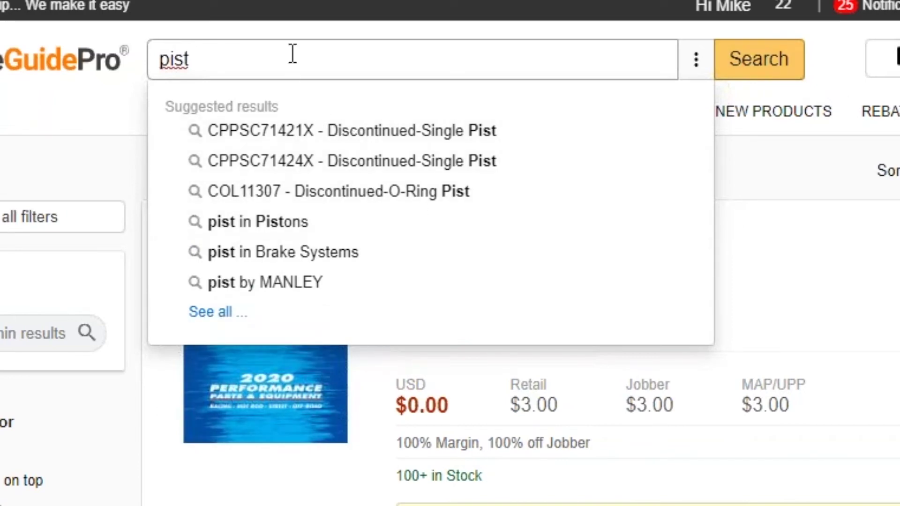
{"action": "type", "text": "o"}
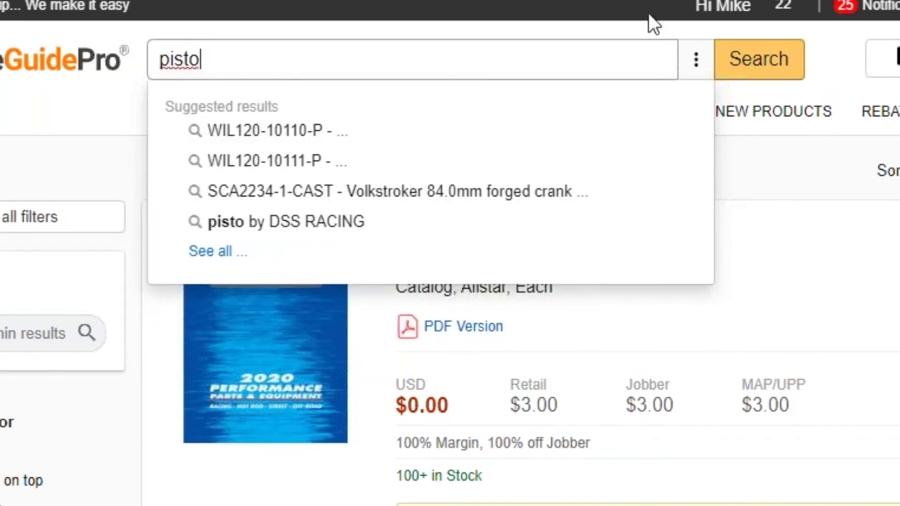
{"action": "type", "text": "n"}
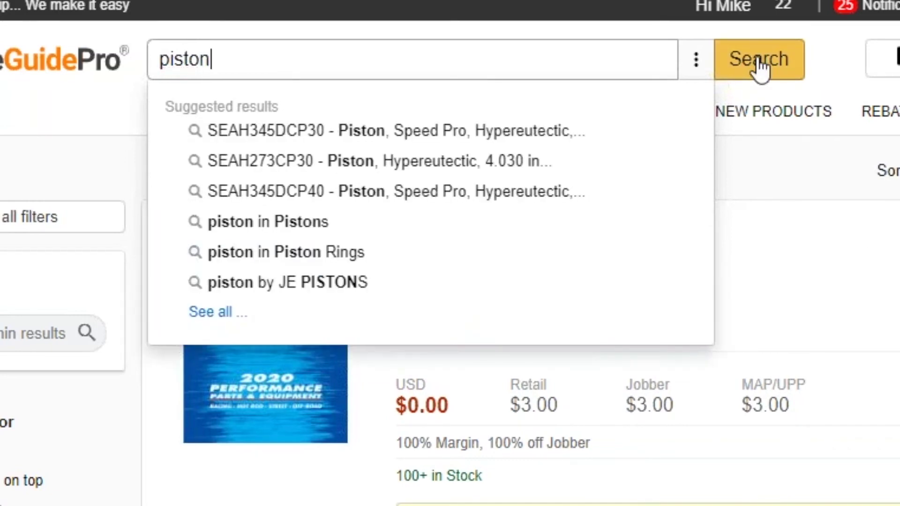
{"action": "left_click", "coordinate": [722, 78]}
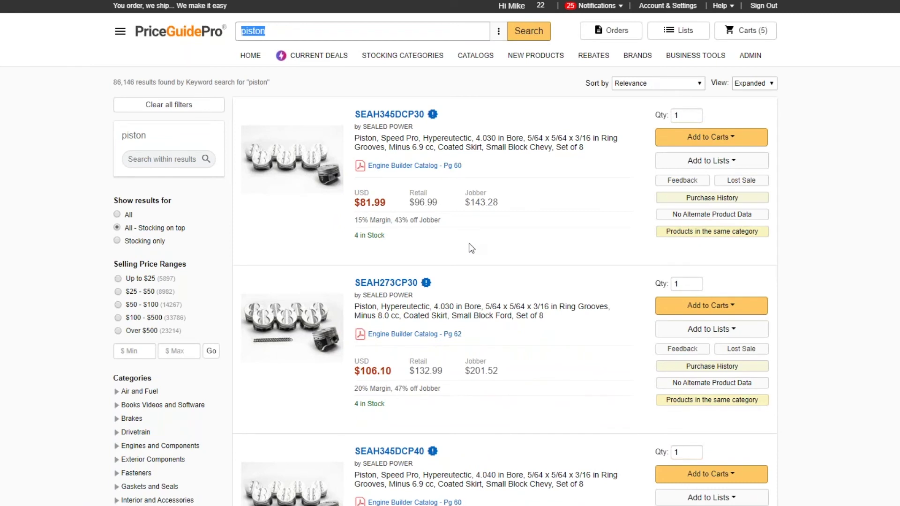
{"action": "left_click", "coordinate": [394, 91]}
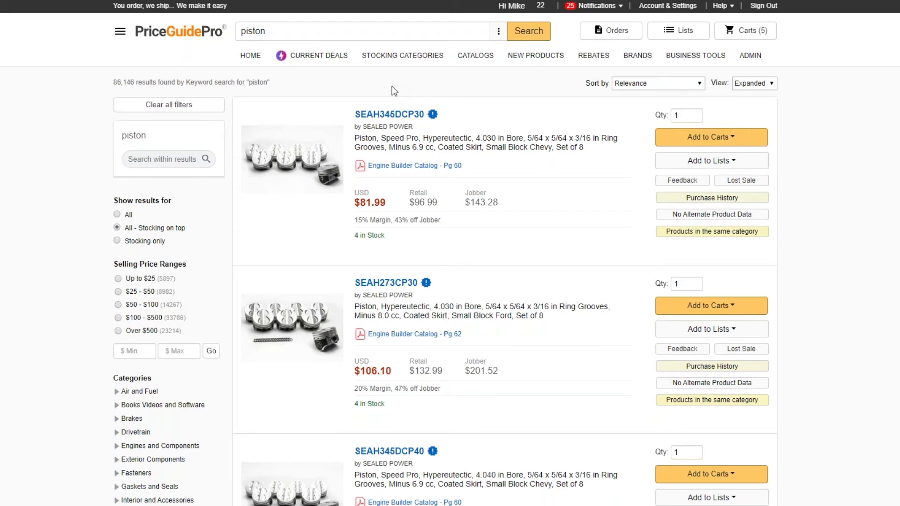
{"action": "left_click", "coordinate": [280, 31]}
{"action": "key", "text": "ctrl+a"}
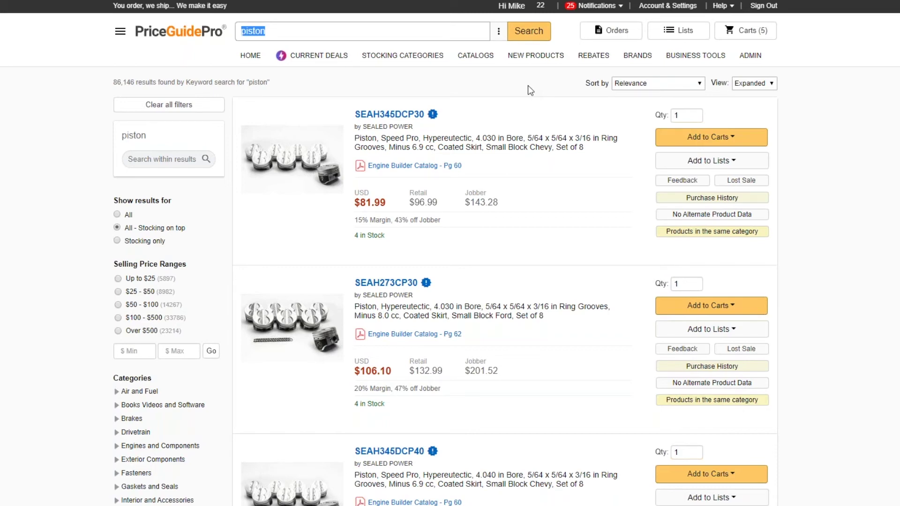
Step: Search for all14100 and open the ALL14100 Roll Bar Padding product page
{"action": "key", "text": "BackSpace"}
{"action": "type", "text": "all"}
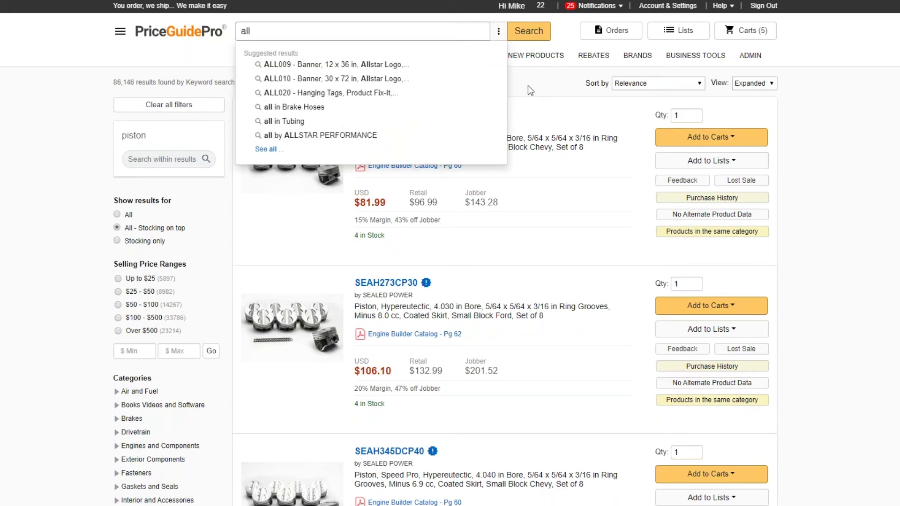
{"action": "type", "text": "14100"}
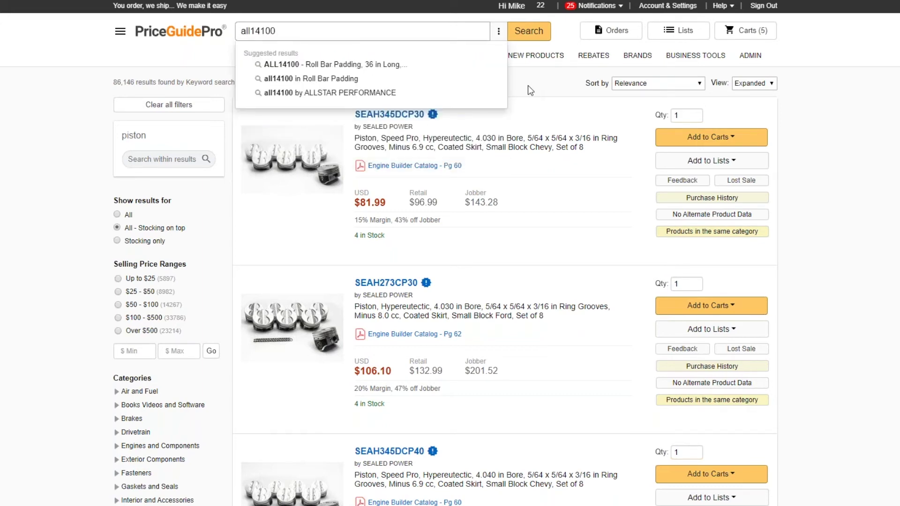
{"action": "key", "text": "Return"}
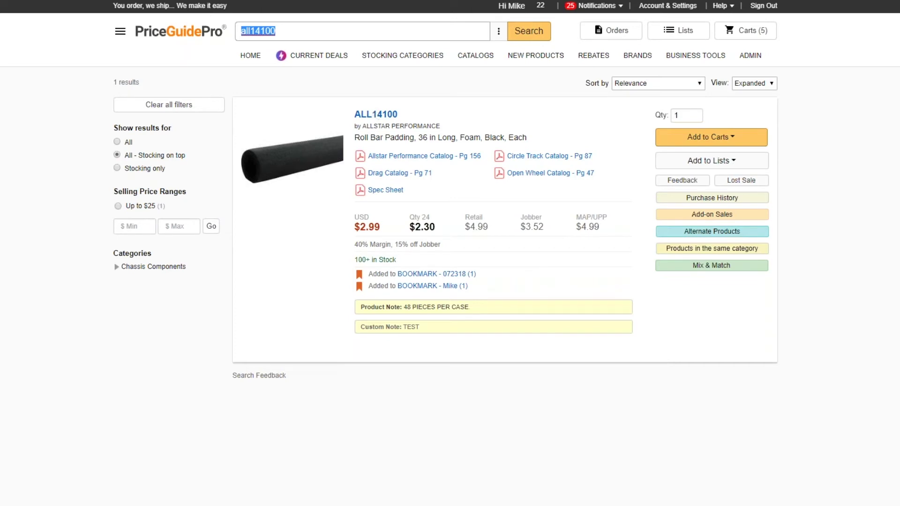
{"action": "left_click", "coordinate": [291, 159]}
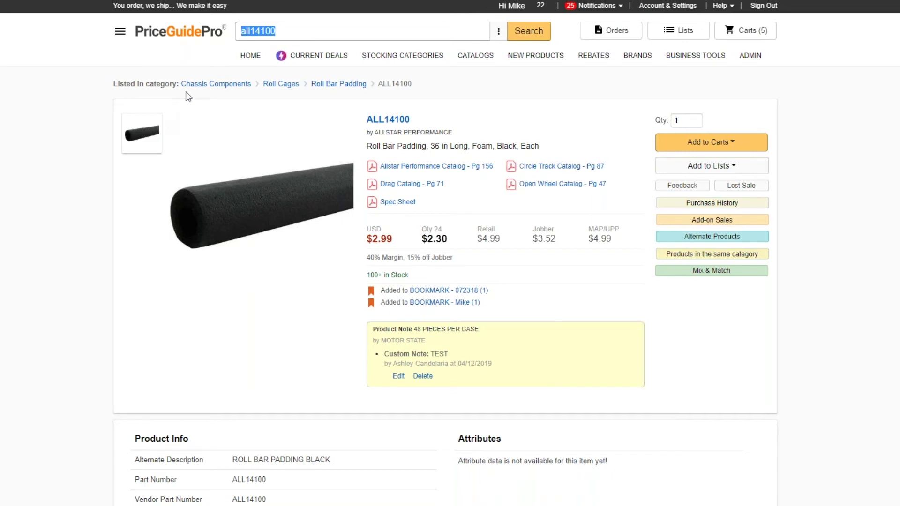
Step: Clear the stray text selection and open the Roll Bar Padding category listing its 48 products
{"action": "left_click_drag", "start_coordinate": [85, 70], "coordinate": [424, 96]}
{"action": "left_click", "coordinate": [412, 90]}
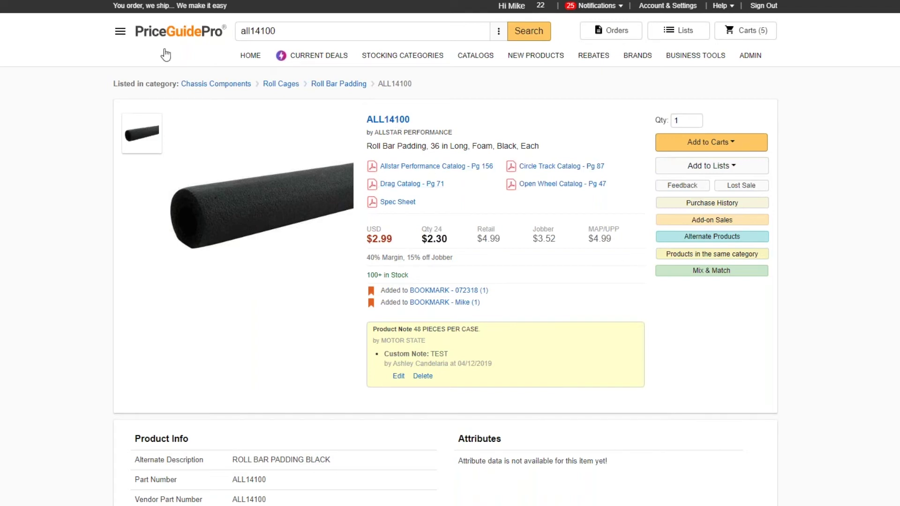
{"action": "left_click", "coordinate": [343, 85]}
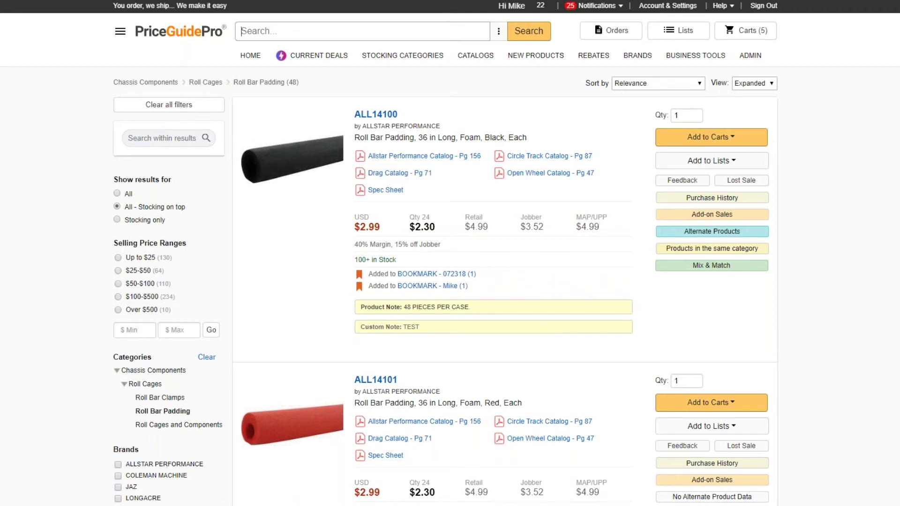
{"action": "scroll", "coordinate": [332, 345], "scroll_direction": "down", "scroll_amount": 2}
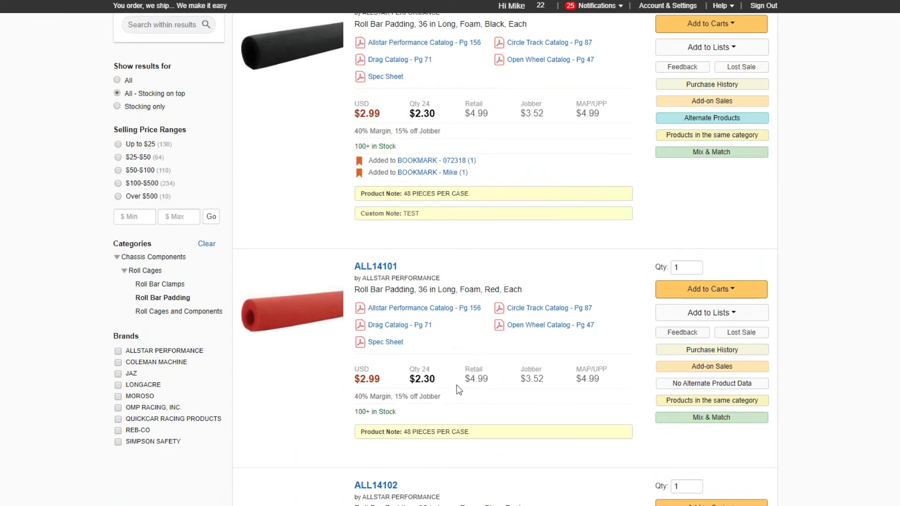
{"action": "scroll", "coordinate": [459, 390], "scroll_direction": "up", "scroll_amount": 2}
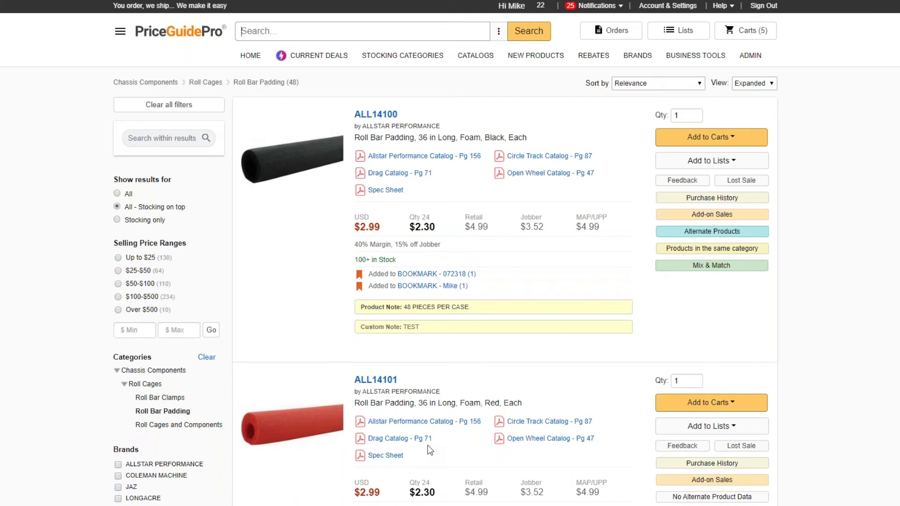
{"action": "left_click", "coordinate": [375, 114]}
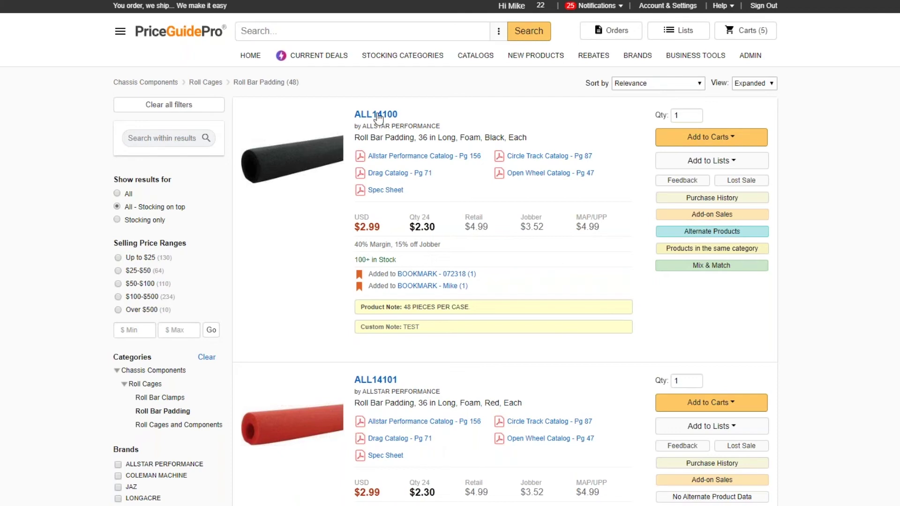
{"action": "left_click", "coordinate": [322, 88]}
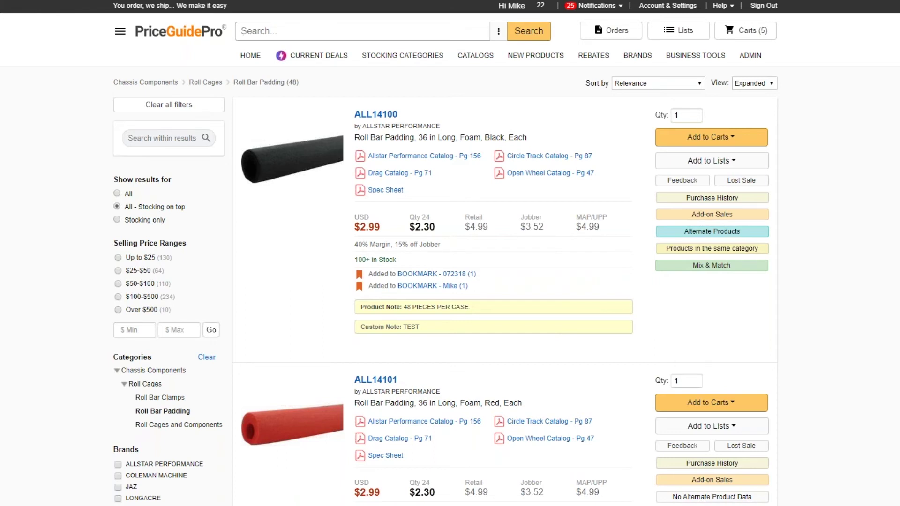
Step: Run a keyword search for 'main bearing ford' and look over its 355 results
{"action": "type", "text": "main bearing ford"}
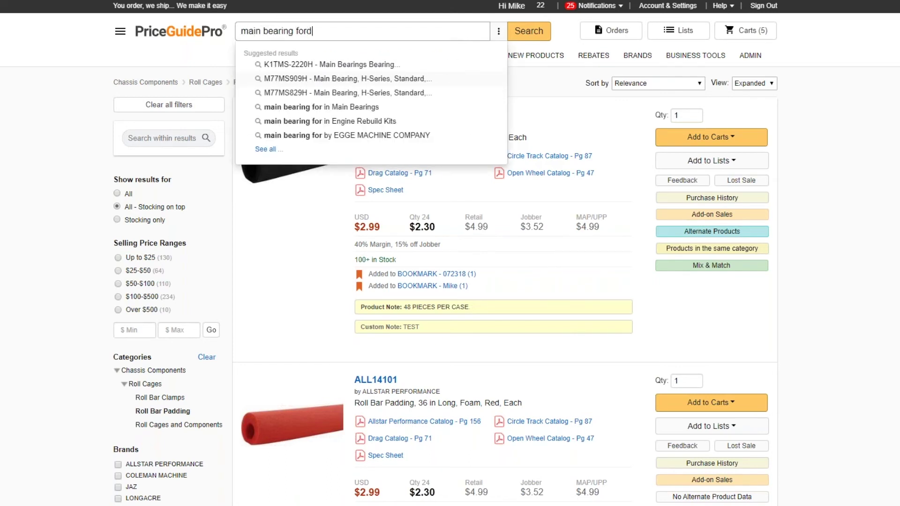
{"action": "key", "text": "Return"}
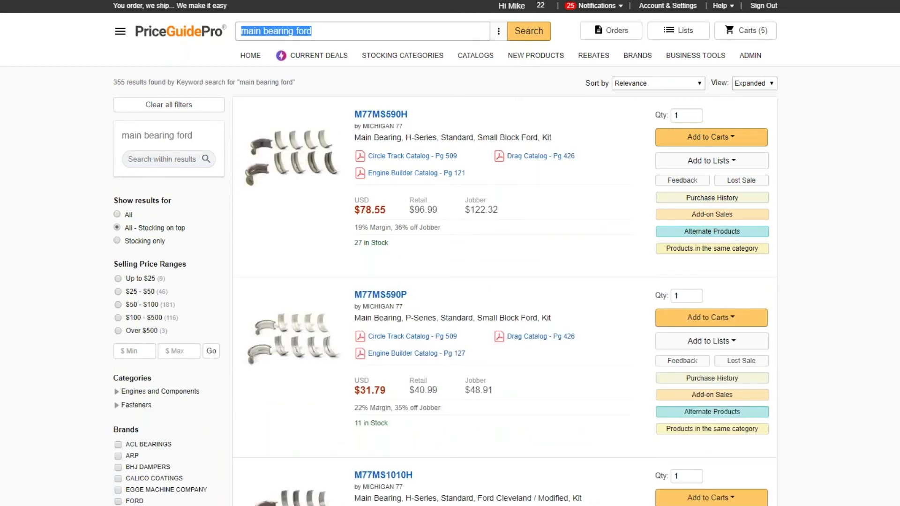
{"action": "scroll", "coordinate": [458, 332], "scroll_direction": "down", "scroll_amount": 15}
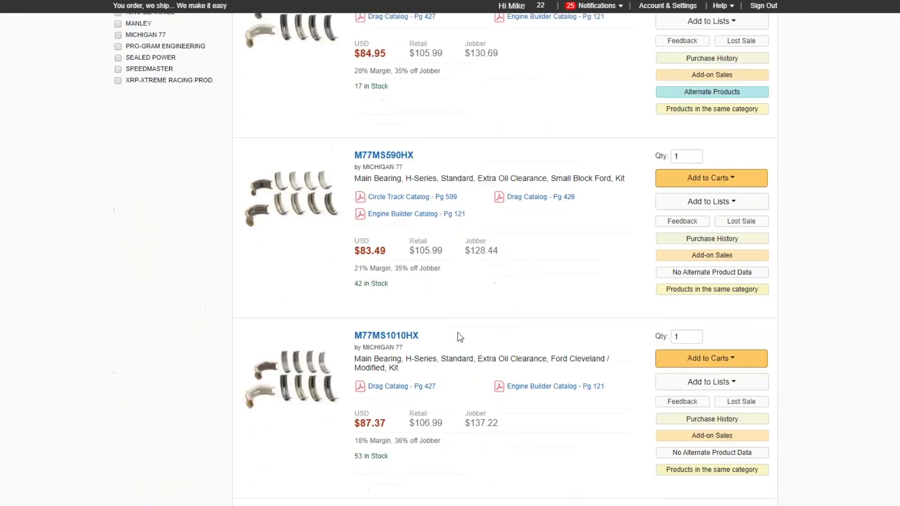
{"action": "scroll", "coordinate": [458, 332], "scroll_direction": "up", "scroll_amount": 8}
{"action": "scroll", "coordinate": [457, 337], "scroll_direction": "up", "scroll_amount": 6}
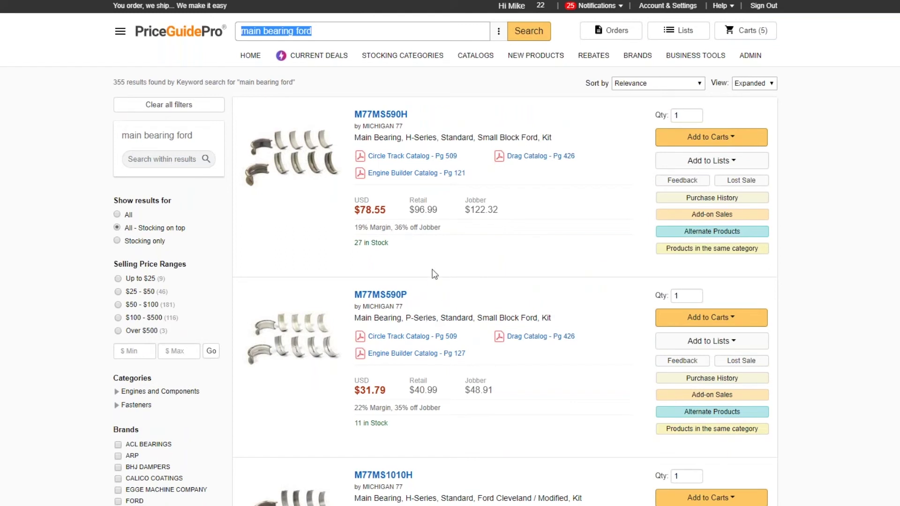
{"action": "left_click", "coordinate": [314, 31]}
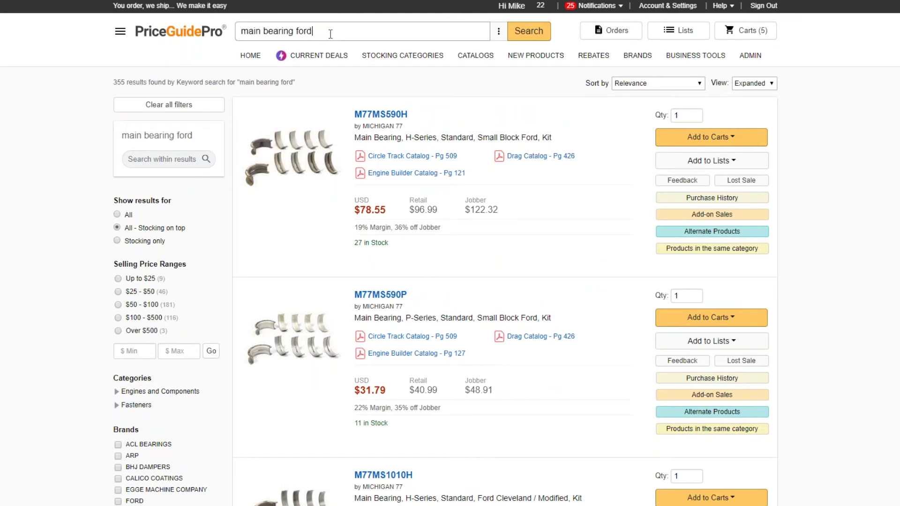
{"action": "key", "text": "BackSpace"}
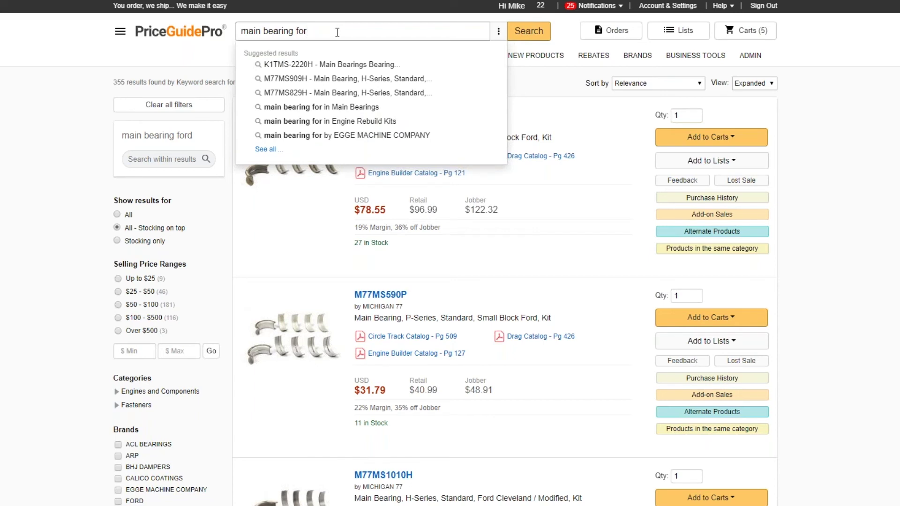
{"action": "type", "text": "d"}
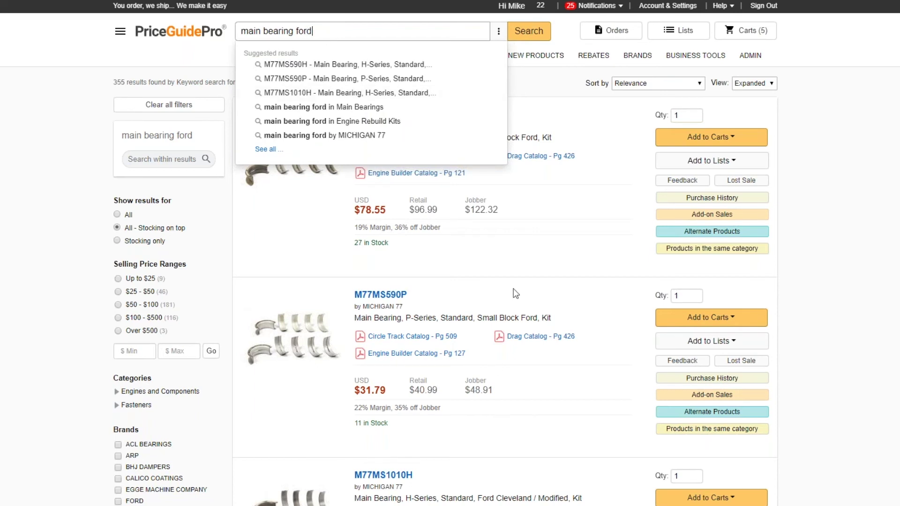
{"action": "left_click", "coordinate": [497, 274]}
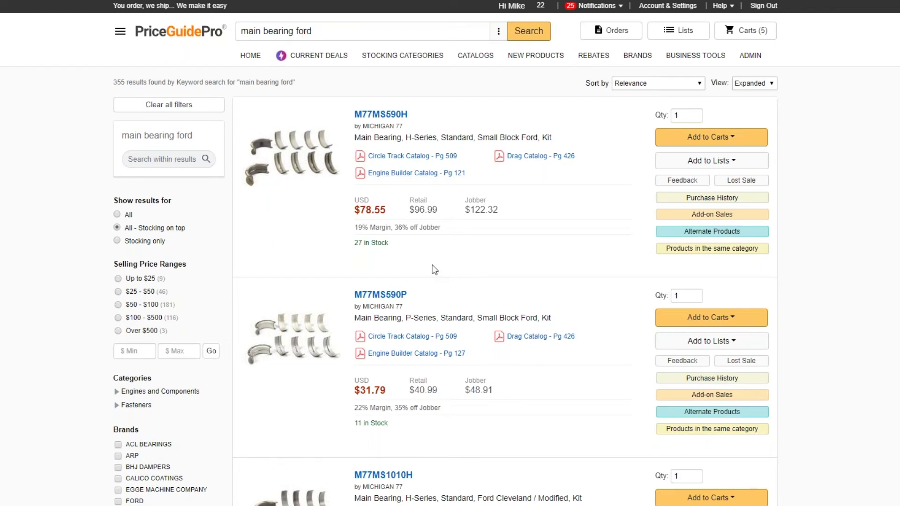
Step: Go to page 2 of the 355 'main bearing ford' results
{"action": "scroll", "coordinate": [441, 283], "scroll_direction": "down", "scroll_amount": 20}
{"action": "scroll", "coordinate": [445, 296], "scroll_direction": "down", "scroll_amount": 20}
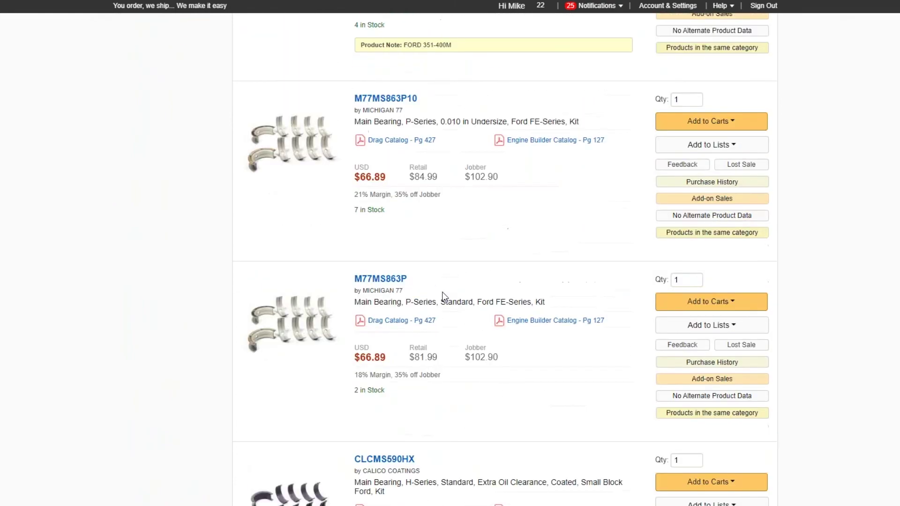
{"action": "scroll", "coordinate": [458, 327], "scroll_direction": "down", "scroll_amount": 20}
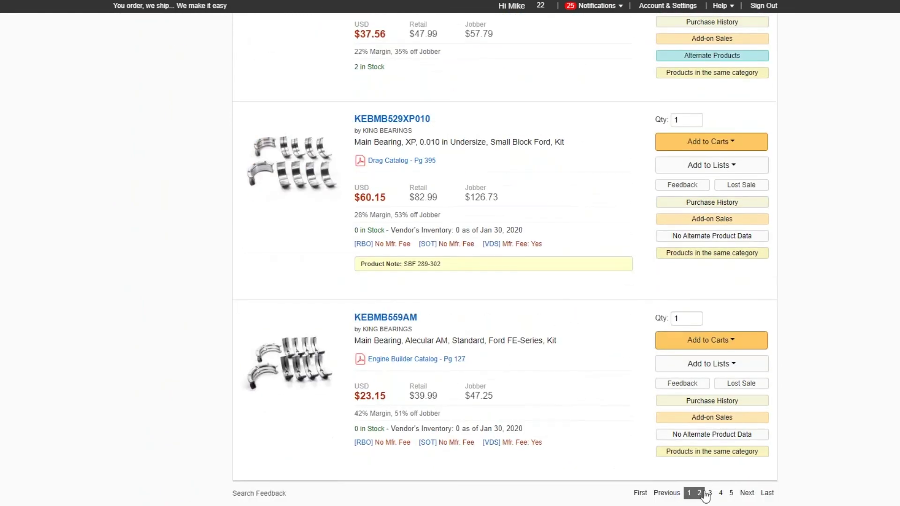
{"action": "left_click", "coordinate": [699, 493]}
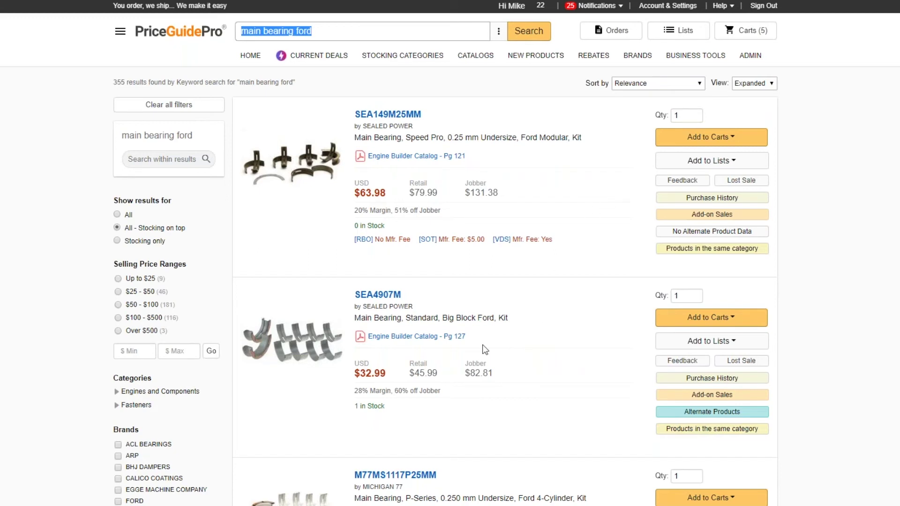
Step: Pick the 'main bearing ford in Main Bearings' suggestion to get 243 results
{"action": "left_click", "coordinate": [325, 31]}
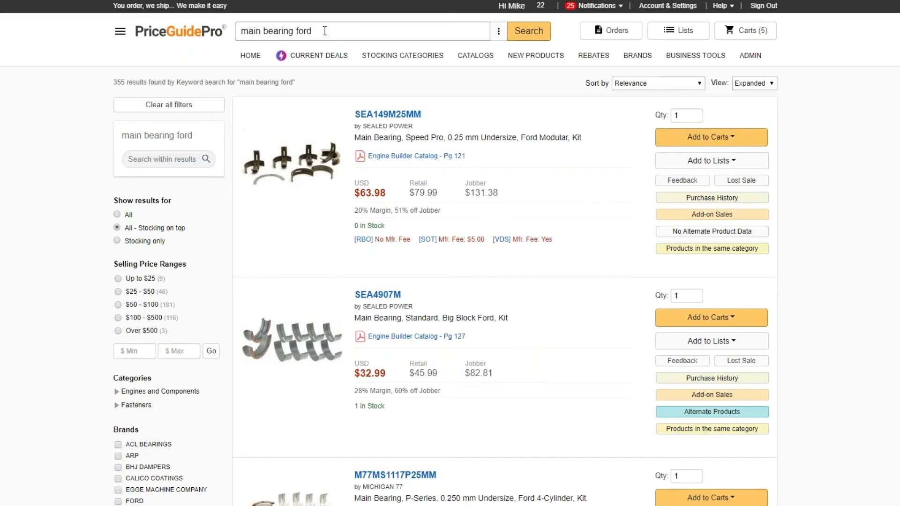
{"action": "key", "text": "BackSpace"}
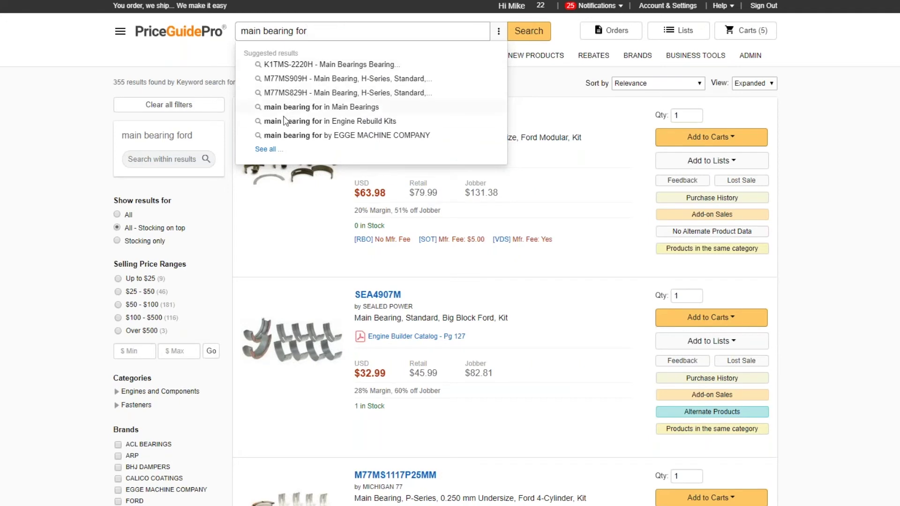
{"action": "type", "text": "d"}
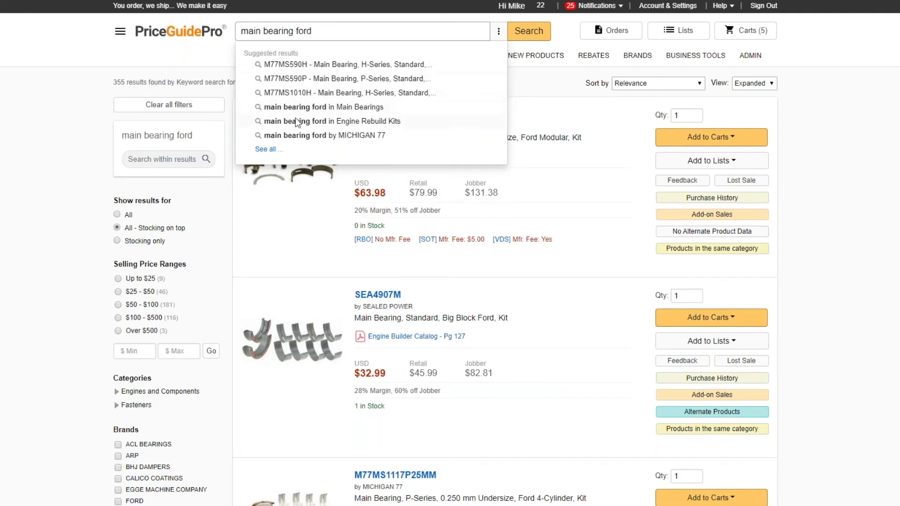
{"action": "left_click", "coordinate": [375, 108]}
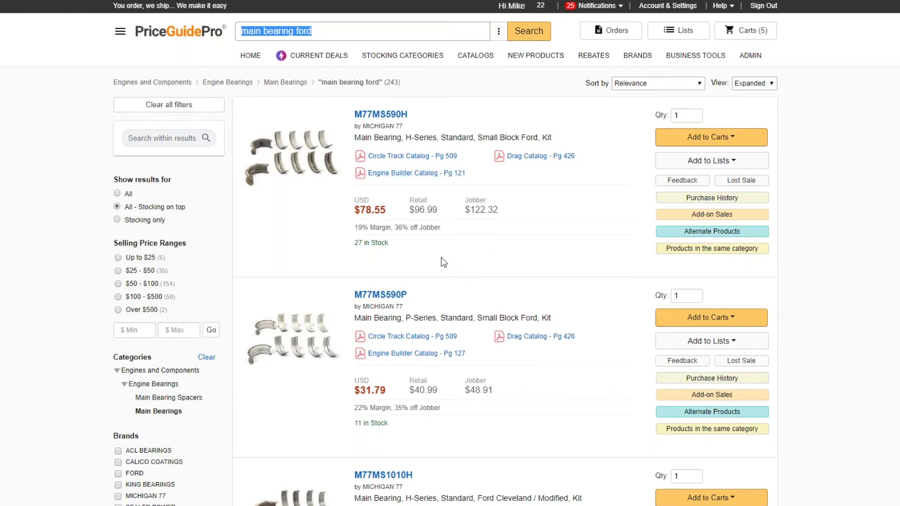
{"action": "left_click", "coordinate": [332, 32]}
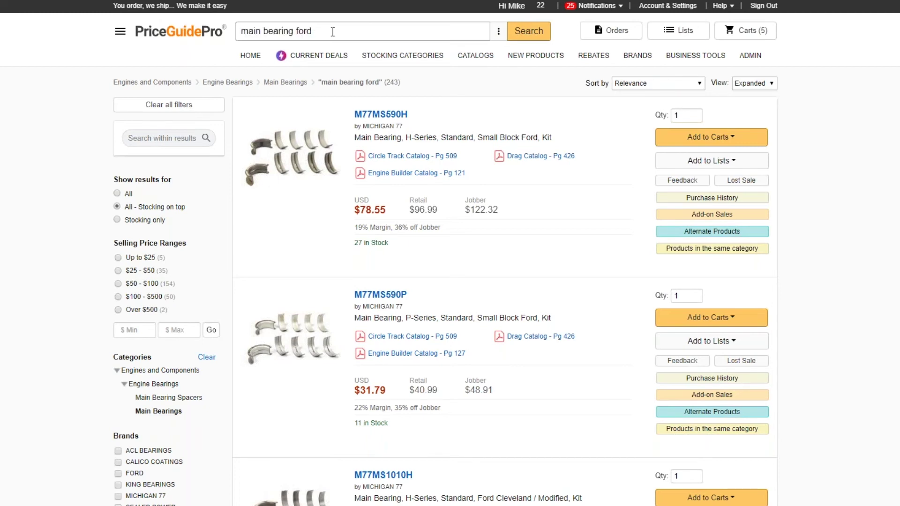
{"action": "key", "text": "BackSpace"}
{"action": "key", "text": "BackSpace"}
{"action": "key", "text": "BackSpace"}
{"action": "key", "text": "BackSpace"}
{"action": "key", "text": "BackSpace"}
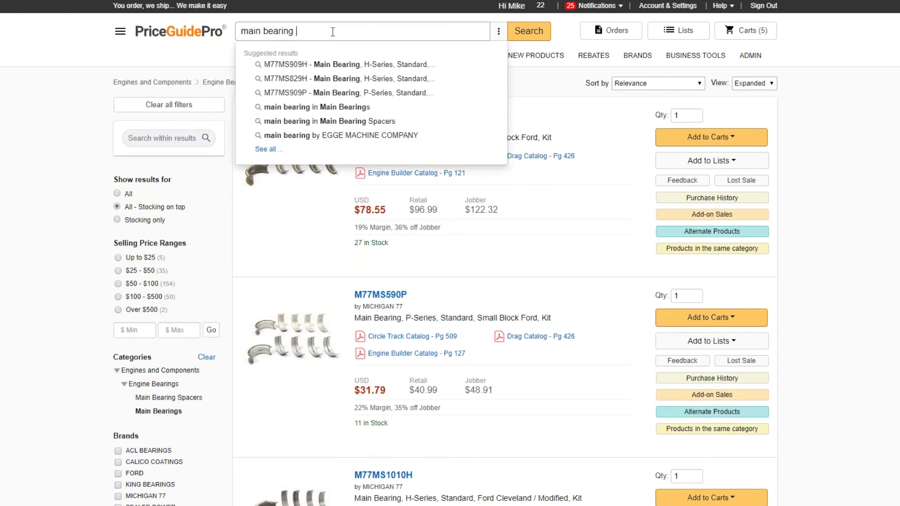
{"action": "type", "text": "ford"}
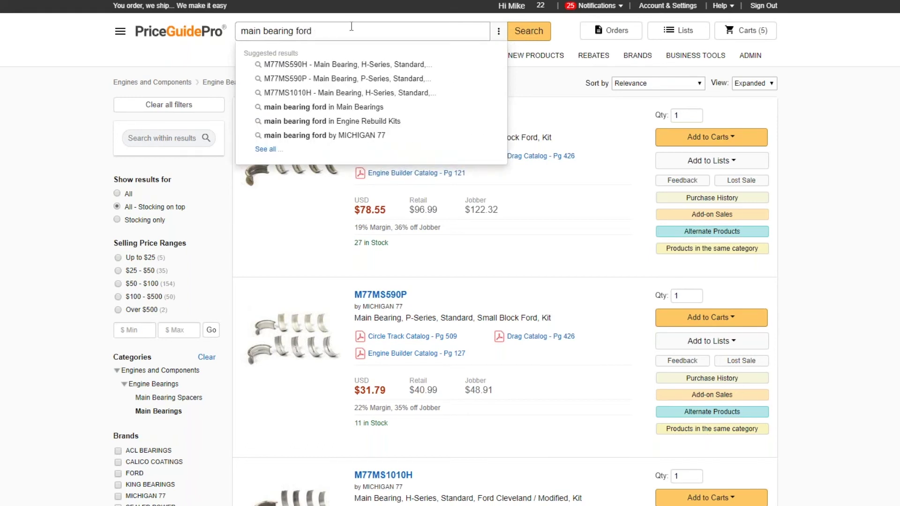
{"action": "left_click", "coordinate": [353, 107]}
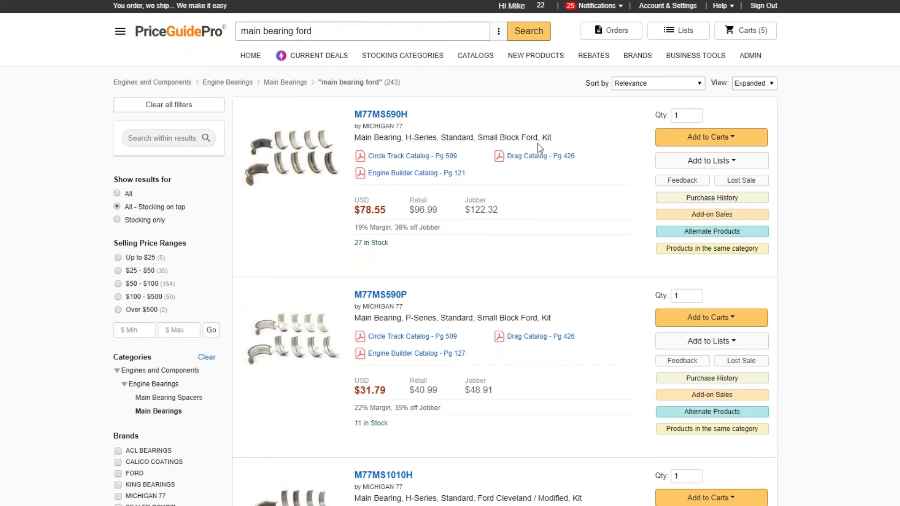
Step: Add a 'small block ford' search-within filter, leaving 90 Main Bearings results led by M77MS590H
{"action": "left_click", "coordinate": [150, 134]}
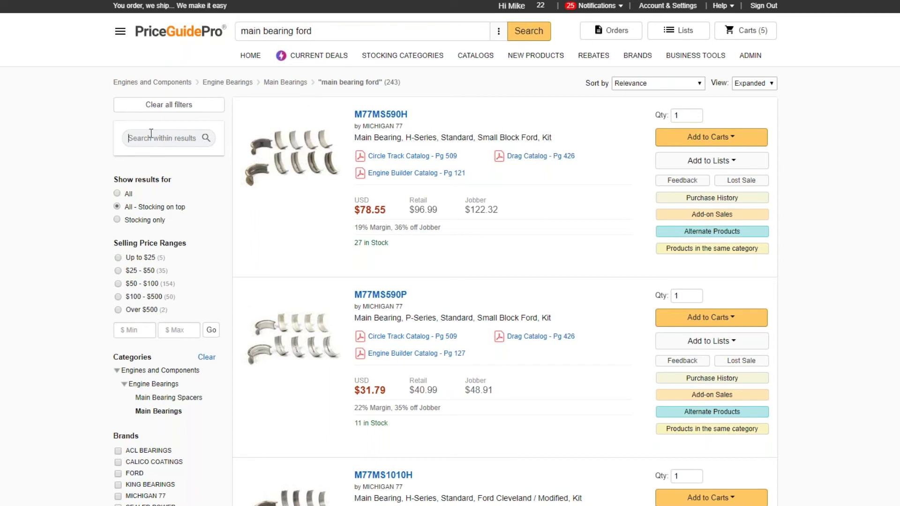
{"action": "type", "text": "small block ford"}
{"action": "key", "text": "Return"}
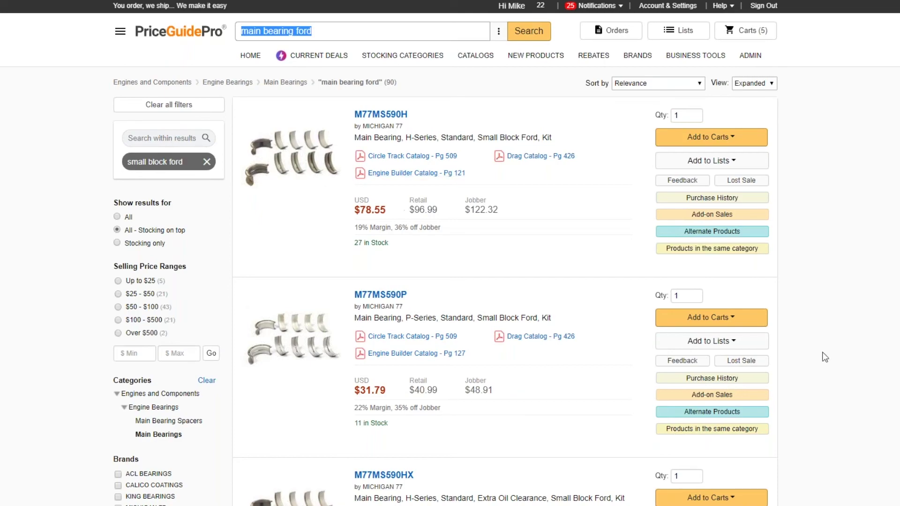
{"action": "scroll", "coordinate": [606, 322], "scroll_direction": "down", "scroll_amount": 7}
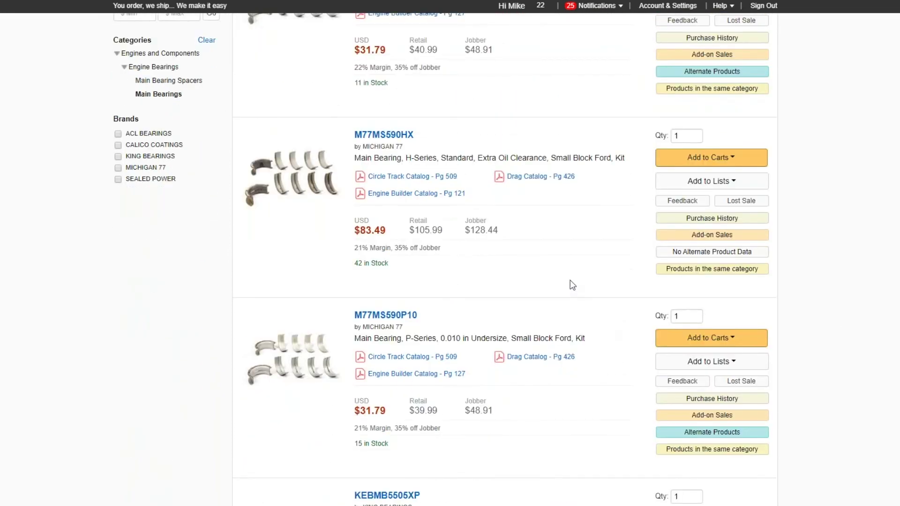
{"action": "scroll", "coordinate": [581, 318], "scroll_direction": "down", "scroll_amount": 3}
{"action": "scroll", "coordinate": [581, 318], "scroll_direction": "up", "scroll_amount": 6}
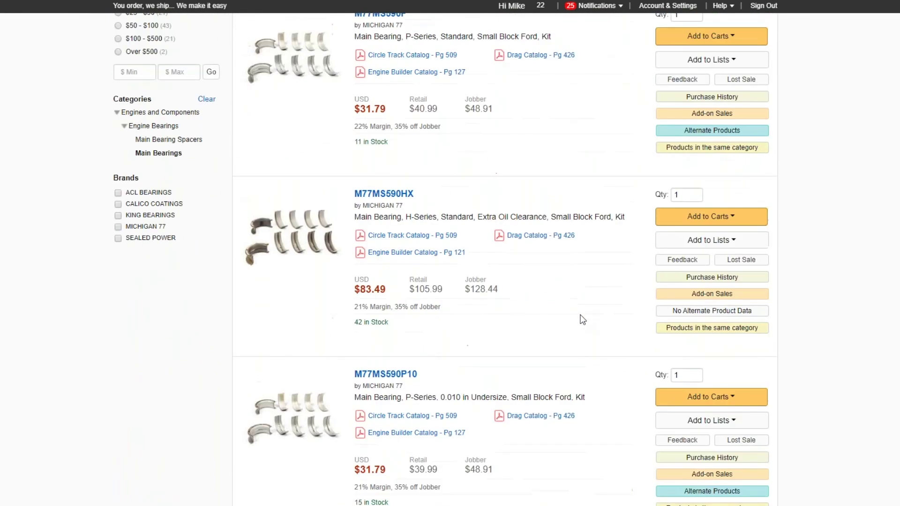
{"action": "scroll", "coordinate": [582, 320], "scroll_direction": "up", "scroll_amount": 4}
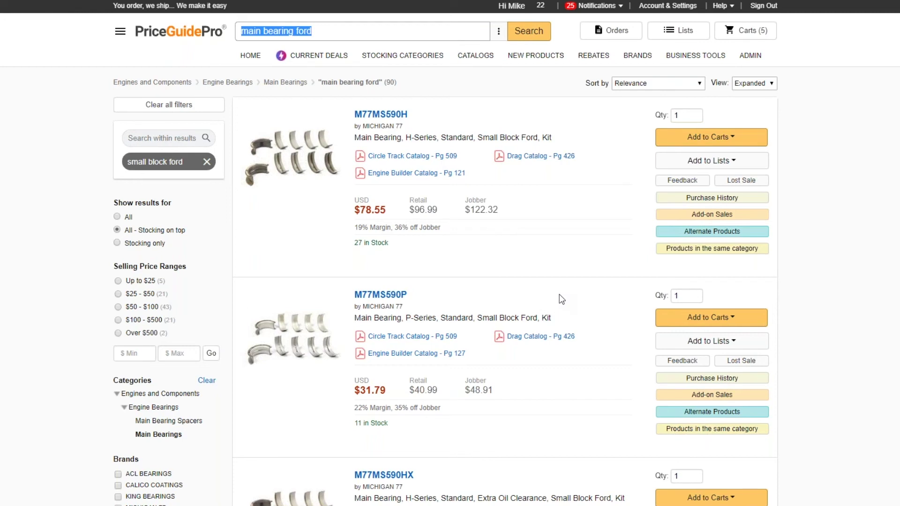
Step: Add a '0.020' search-within filter, leaving nine results led by M77MS590P20 at $31.79
{"action": "left_click", "coordinate": [180, 136]}
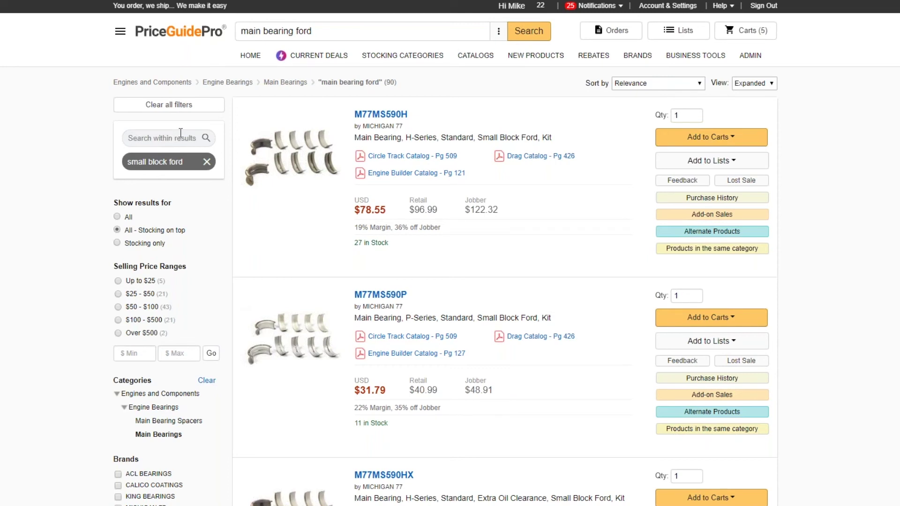
{"action": "type", "text": "0.020"}
{"action": "key", "text": "Return"}
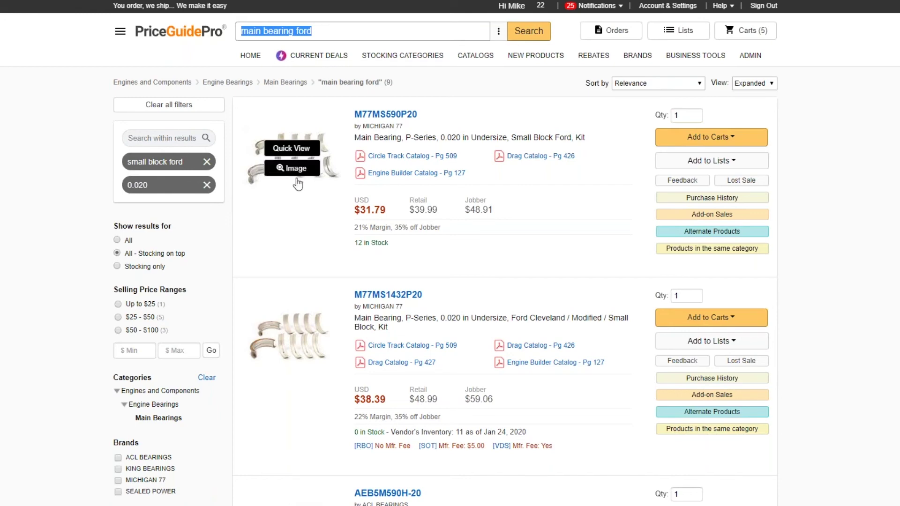
{"action": "scroll", "coordinate": [291, 188], "scroll_direction": "down", "scroll_amount": 3}
{"action": "scroll", "coordinate": [263, 187], "scroll_direction": "up", "scroll_amount": 2}
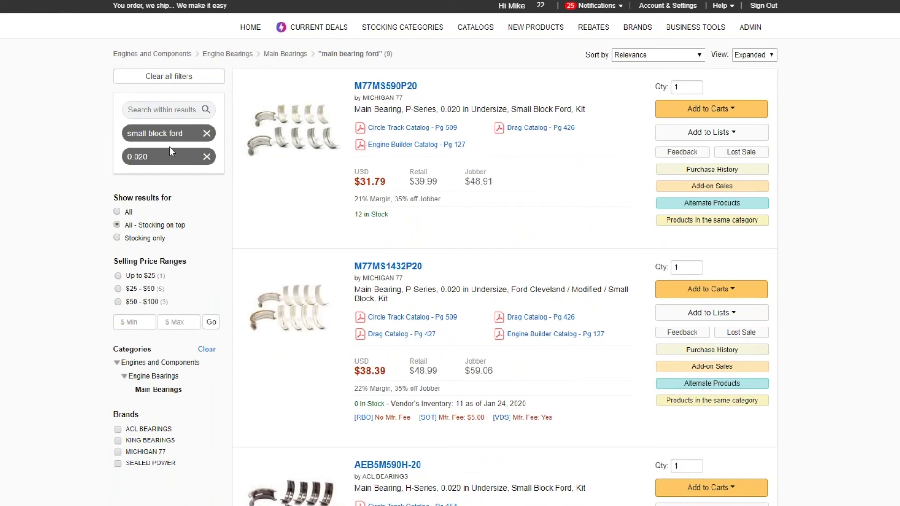
{"action": "scroll", "coordinate": [522, 236], "scroll_direction": "down", "scroll_amount": 9}
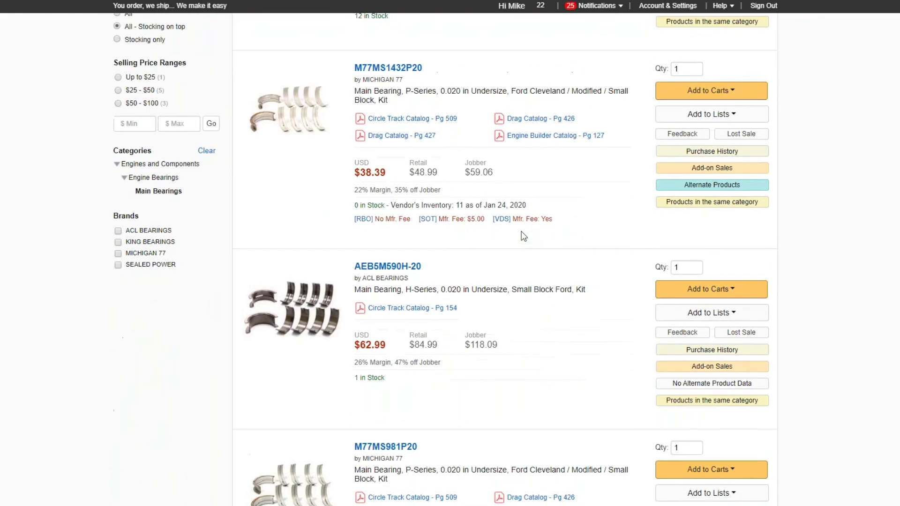
{"action": "scroll", "coordinate": [524, 236], "scroll_direction": "up", "scroll_amount": 5}
{"action": "scroll", "coordinate": [523, 236], "scroll_direction": "up", "scroll_amount": 5}
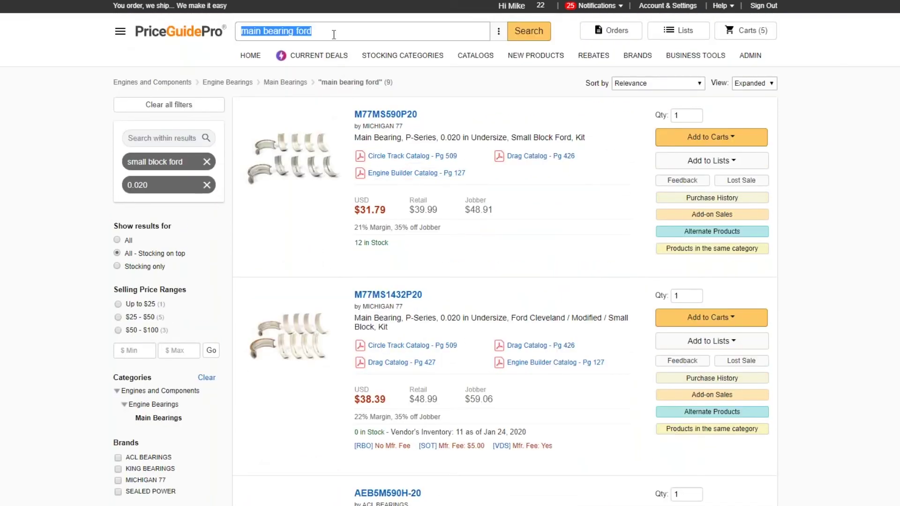
Step: Shorten the main search to 'main bearing for' and run it
{"action": "left_click", "coordinate": [334, 34]}
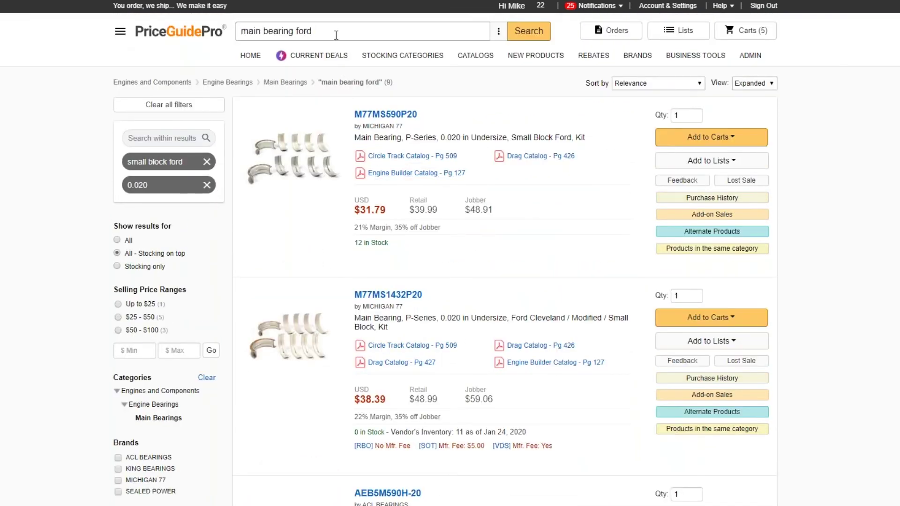
{"action": "key", "text": "BackSpace"}
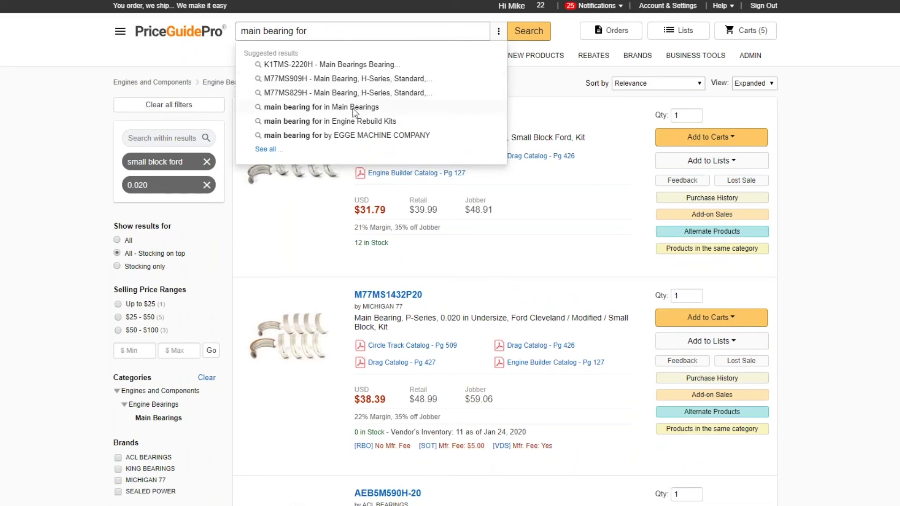
{"action": "key", "text": "Escape"}
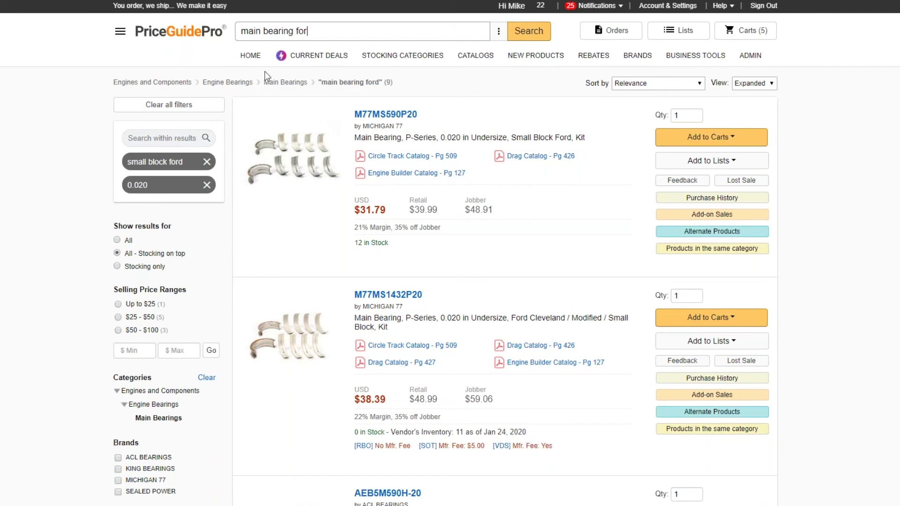
{"action": "key", "text": "Return"}
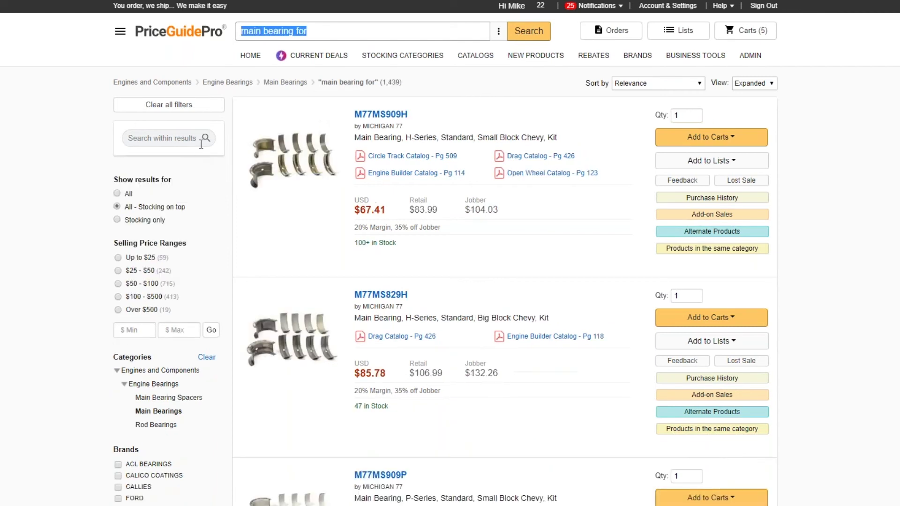
Step: Filter the results by 'small block chevy' to 201, then return to the home page
{"action": "left_click", "coordinate": [183, 141]}
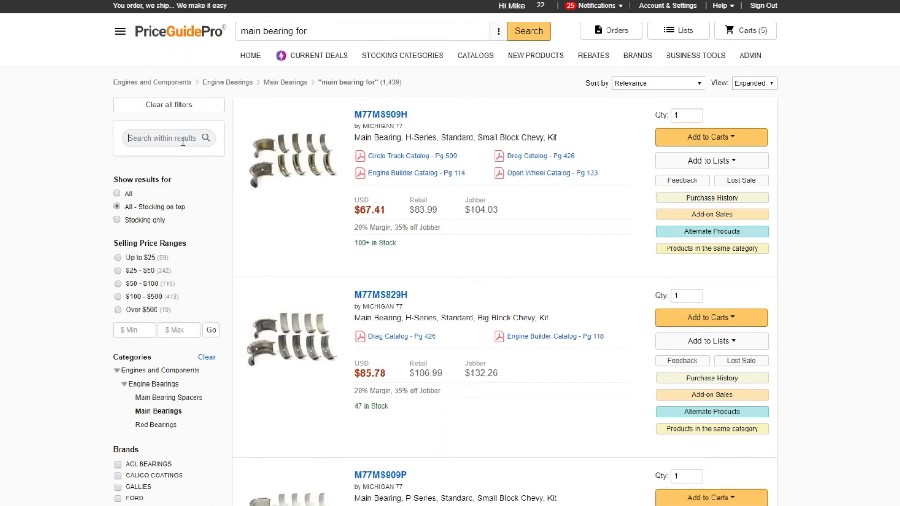
{"action": "type", "text": "small block chevy"}
{"action": "key", "text": "Return"}
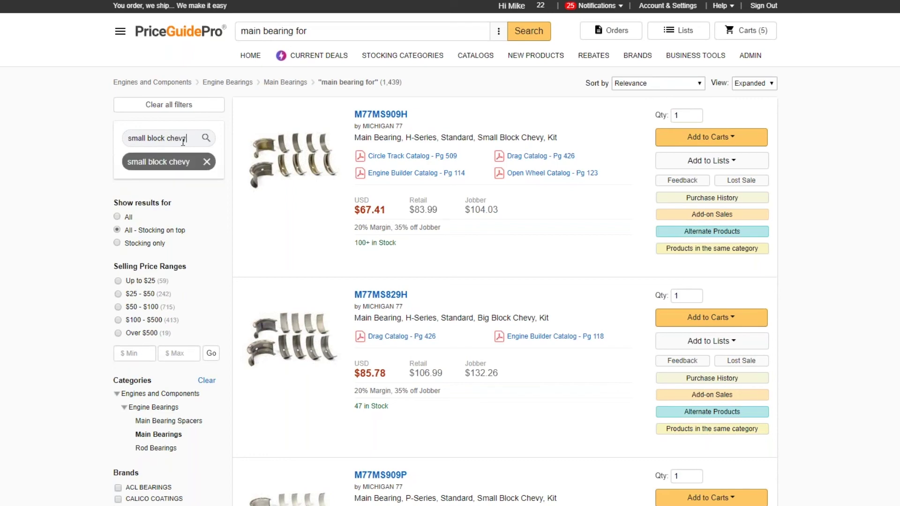
{"action": "scroll", "coordinate": [380, 261], "scroll_direction": "down", "scroll_amount": 2}
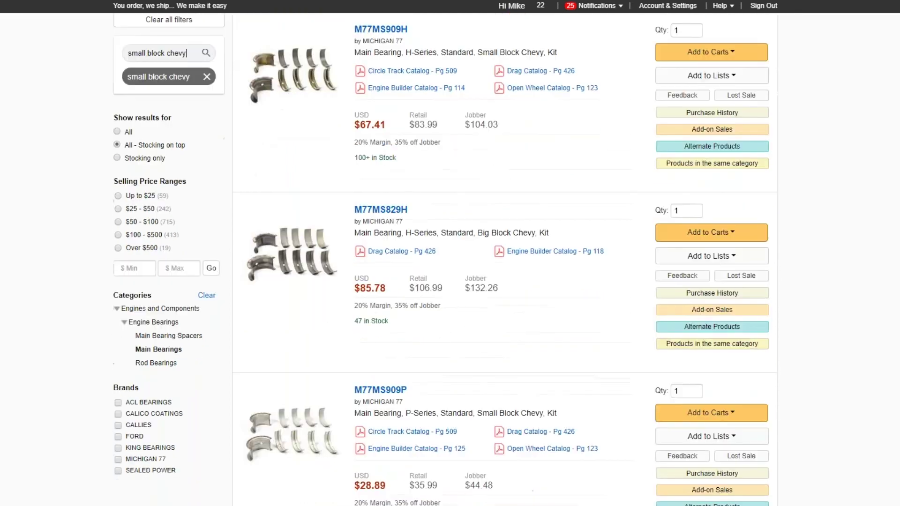
{"action": "scroll", "coordinate": [450, 261], "scroll_direction": "down", "scroll_amount": 12}
{"action": "scroll", "coordinate": [450, 261], "scroll_direction": "up", "scroll_amount": 10}
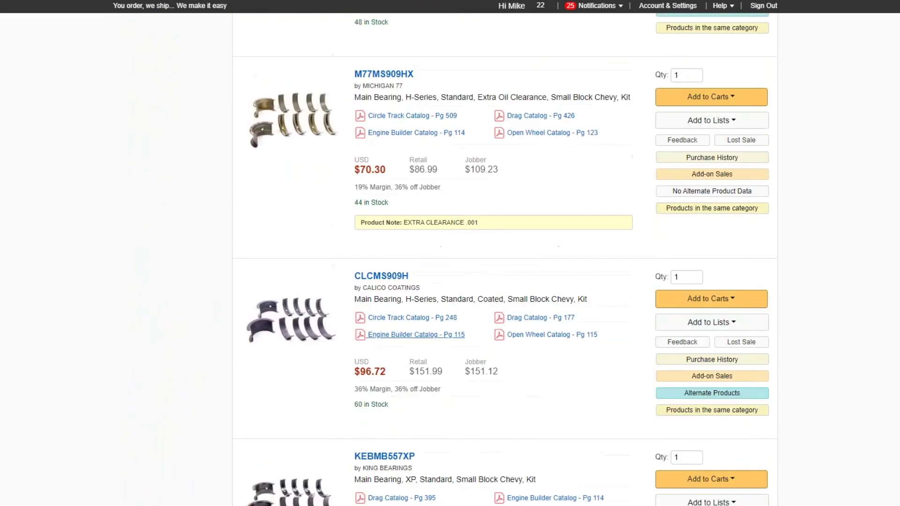
{"action": "scroll", "coordinate": [450, 261], "scroll_direction": "up", "scroll_amount": 5}
{"action": "left_click_drag", "start_coordinate": [347, 31], "coordinate": [238, 37]}
{"action": "left_click", "coordinate": [164, 35]}
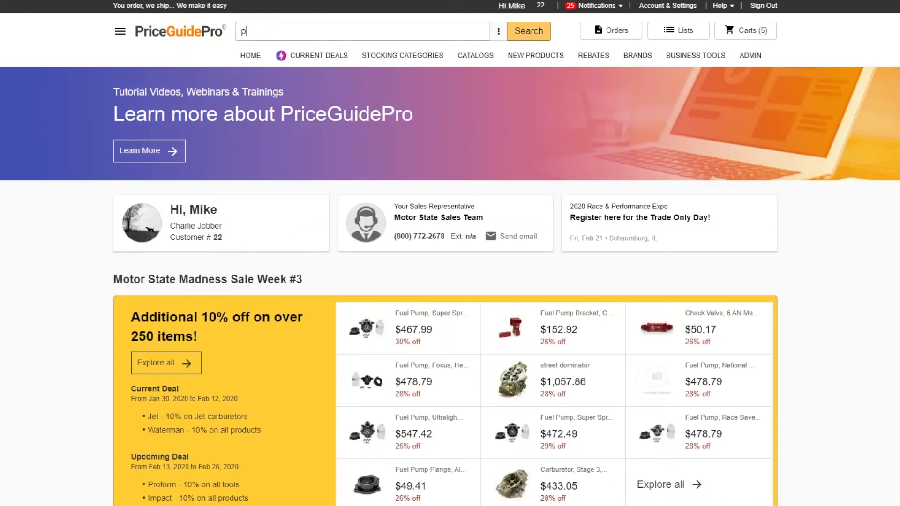
Step: Search 'piston' in the Pistons category, listing 3,762 results led by SEAH345DCP30
{"action": "type", "text": "piston"}
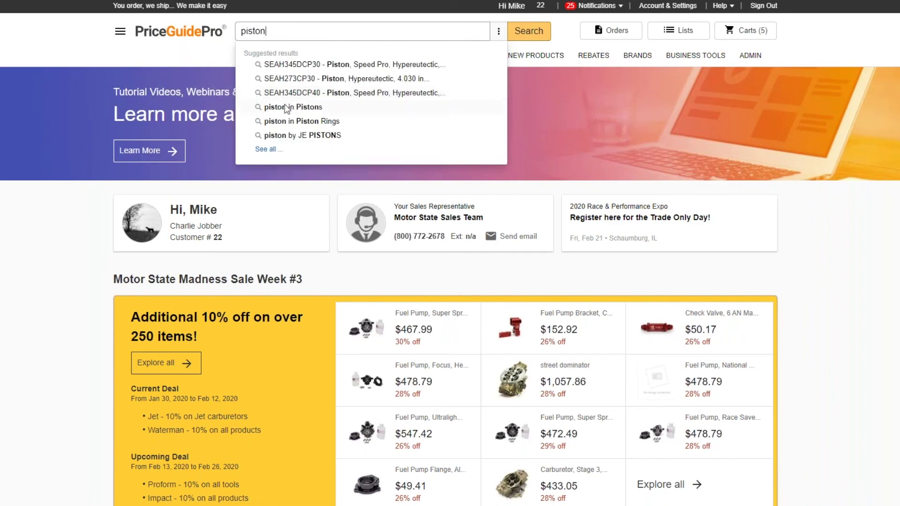
{"action": "left_click", "coordinate": [314, 108]}
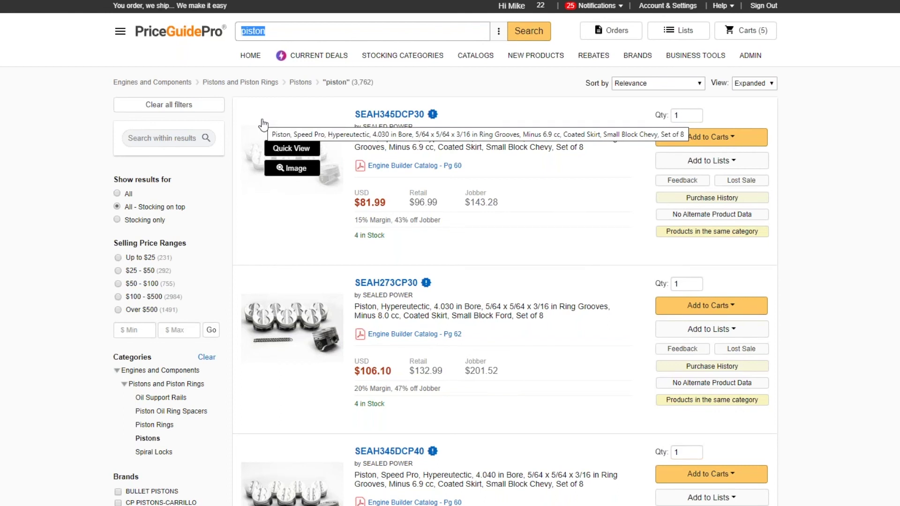
Step: Filter the piston results by the '4.040' bore size
{"action": "left_click", "coordinate": [159, 139]}
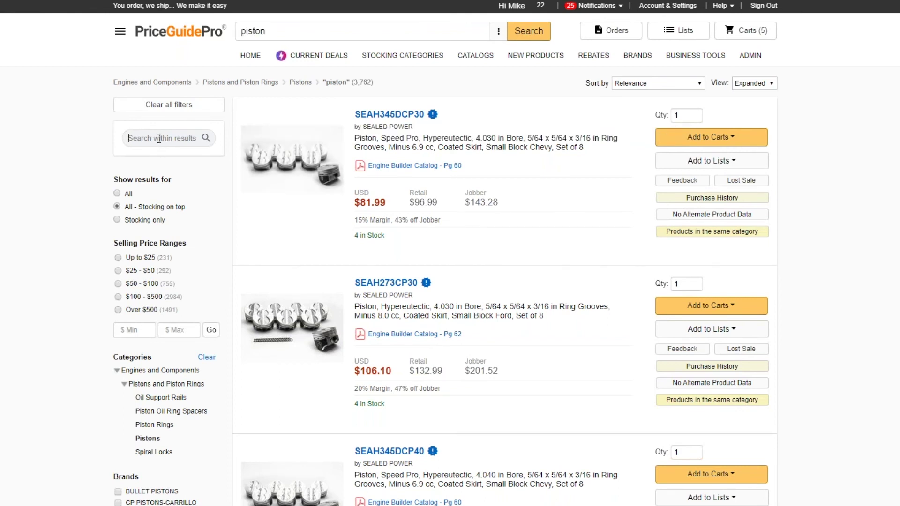
{"action": "type", "text": "4.040"}
{"action": "key", "text": "Return"}
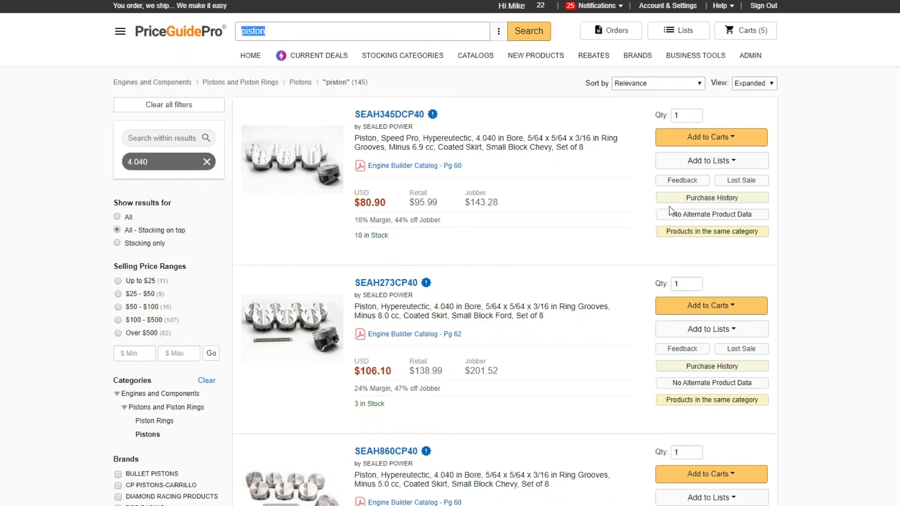
{"action": "scroll", "coordinate": [549, 282], "scroll_direction": "down", "scroll_amount": 4}
{"action": "scroll", "coordinate": [550, 287], "scroll_direction": "down", "scroll_amount": 5}
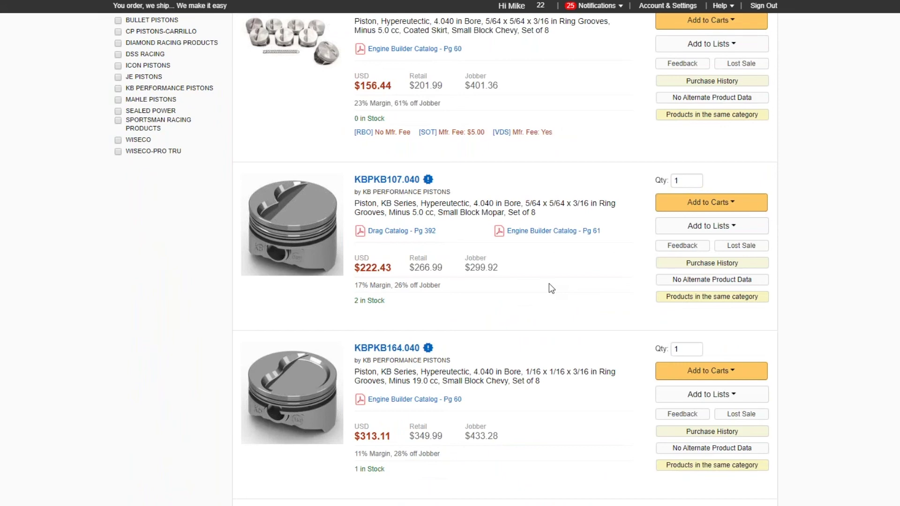
{"action": "scroll", "coordinate": [549, 283], "scroll_direction": "up", "scroll_amount": 10}
Step: Add a 'small block chevy' filter, narrowing the pistons to 101 results
{"action": "left_click", "coordinate": [175, 139]}
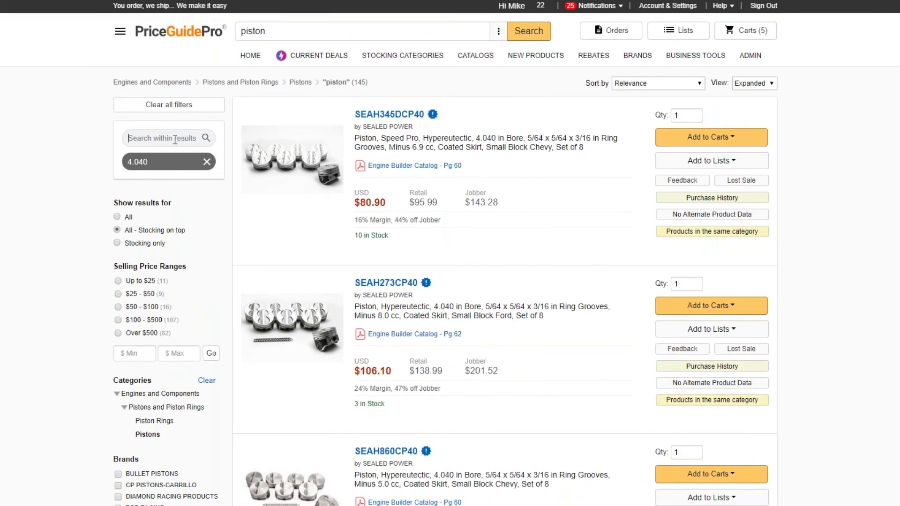
{"action": "type", "text": "small block chevy"}
{"action": "key", "text": "Return"}
{"action": "mouse_move", "coordinate": [270, 168]}
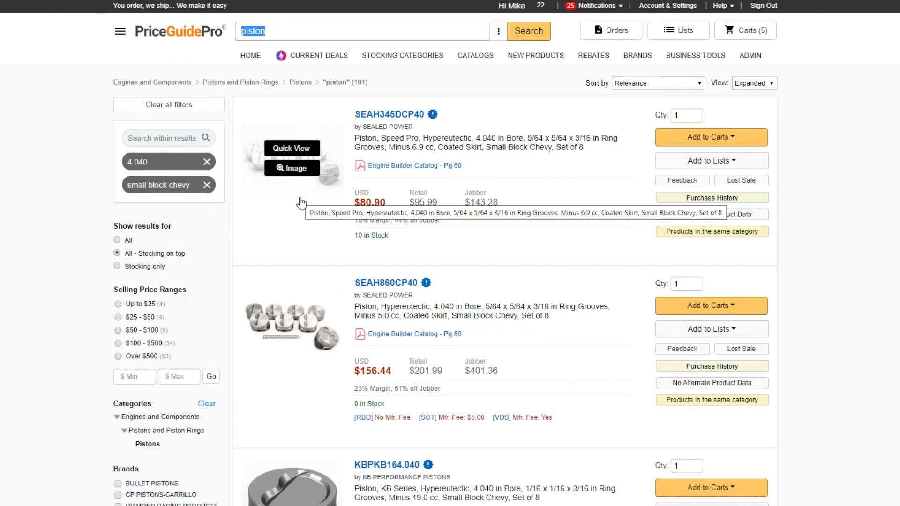
{"action": "scroll", "coordinate": [302, 203], "scroll_direction": "down", "scroll_amount": 5}
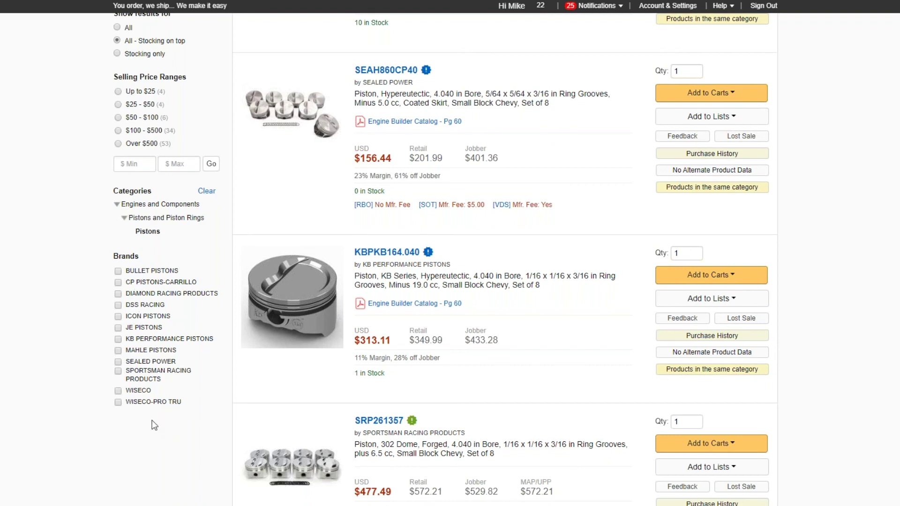
Step: Narrow the piston results to the DSS RACING brand, then remove that brand filter
{"action": "left_click", "coordinate": [132, 307]}
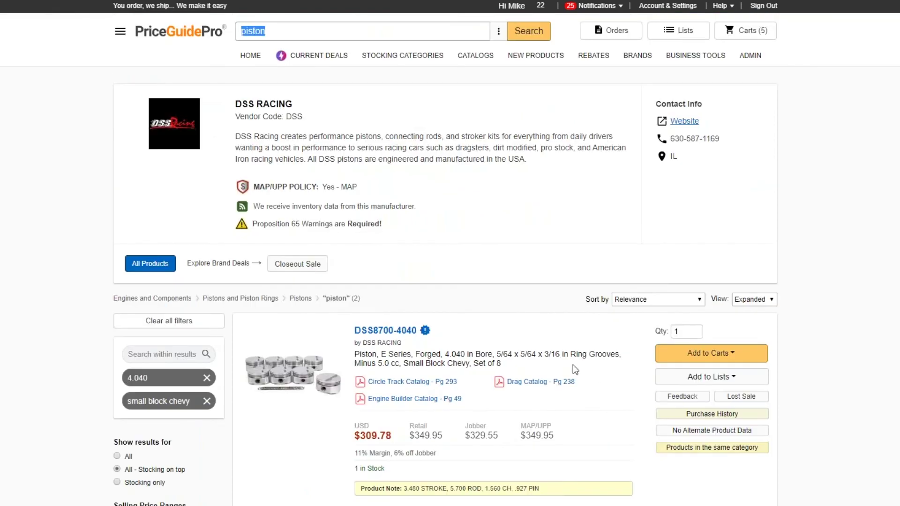
{"action": "scroll", "coordinate": [575, 368], "scroll_direction": "down", "scroll_amount": 7}
{"action": "scroll", "coordinate": [575, 368], "scroll_direction": "up", "scroll_amount": 4}
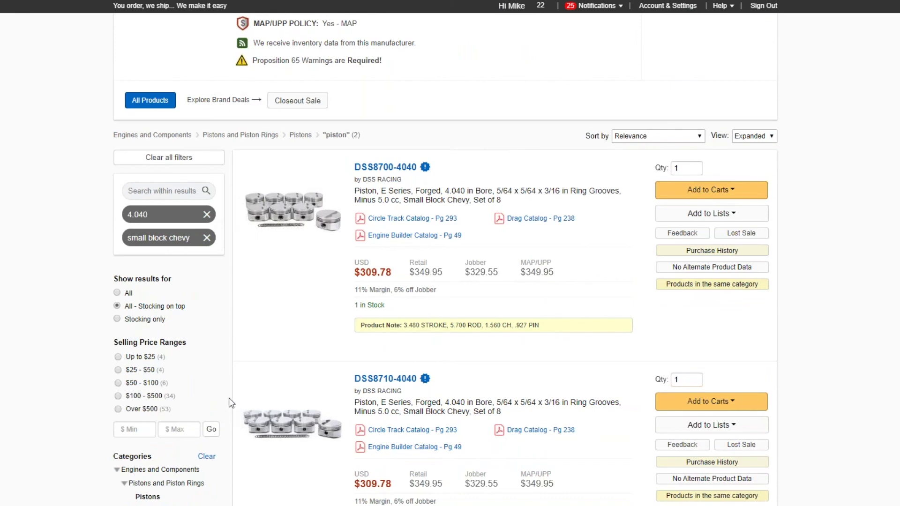
{"action": "scroll", "coordinate": [230, 398], "scroll_direction": "down", "scroll_amount": 3}
{"action": "left_click", "coordinate": [206, 366]}
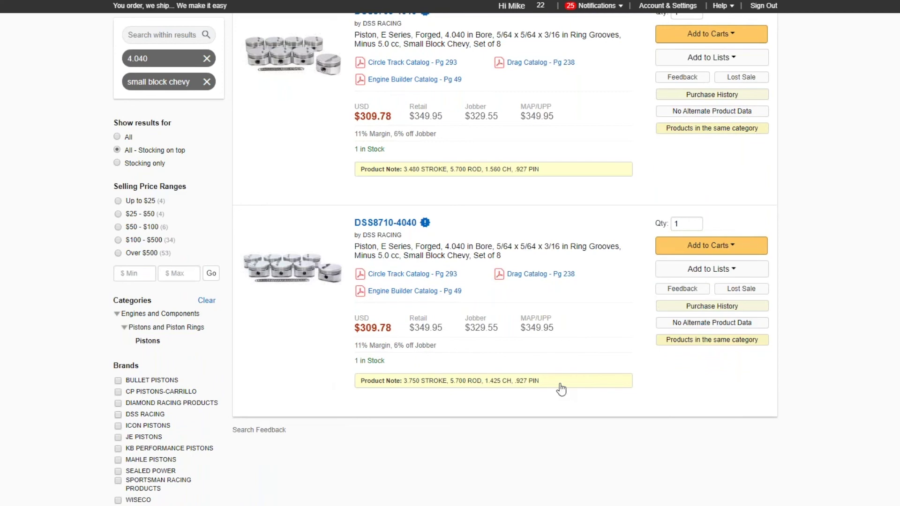
{"action": "scroll", "coordinate": [561, 390], "scroll_direction": "up", "scroll_amount": 6}
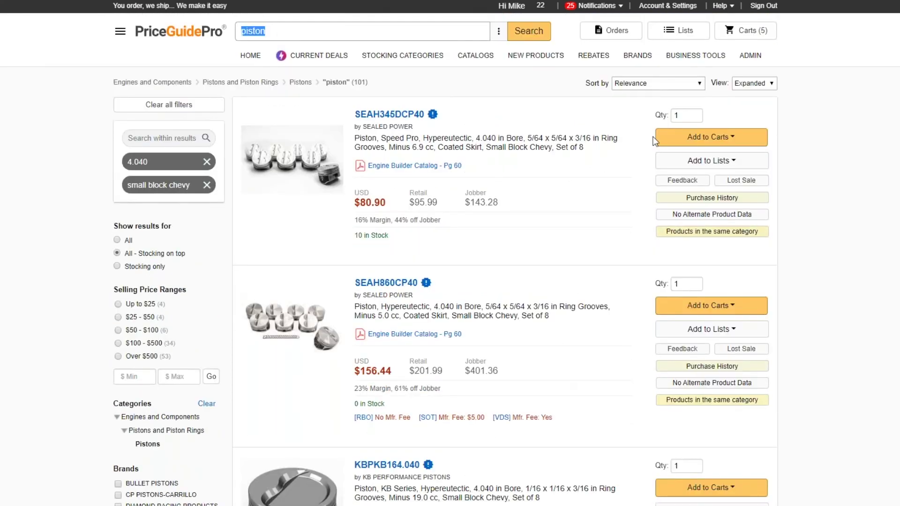
Step: Sort the piston results by My Price: Low to High
{"action": "left_click", "coordinate": [636, 83]}
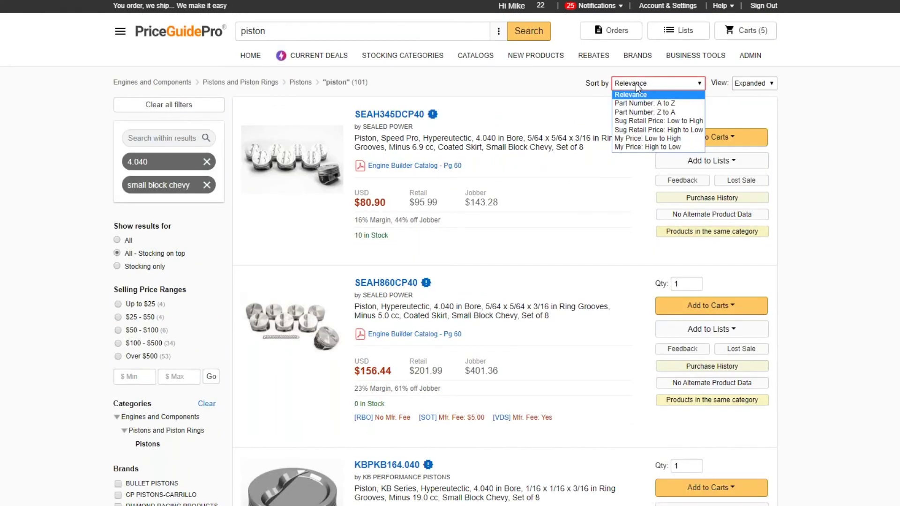
{"action": "left_click", "coordinate": [637, 137]}
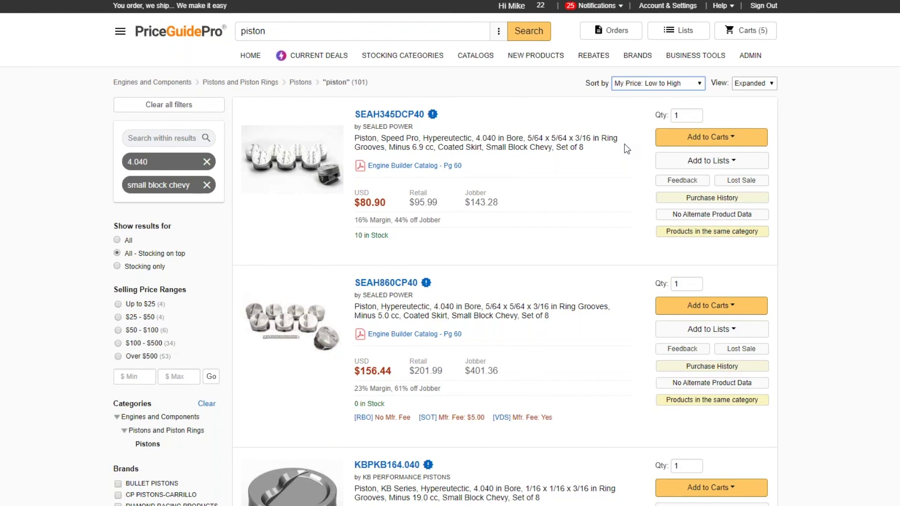
{"action": "mouse_move", "coordinate": [317, 177]}
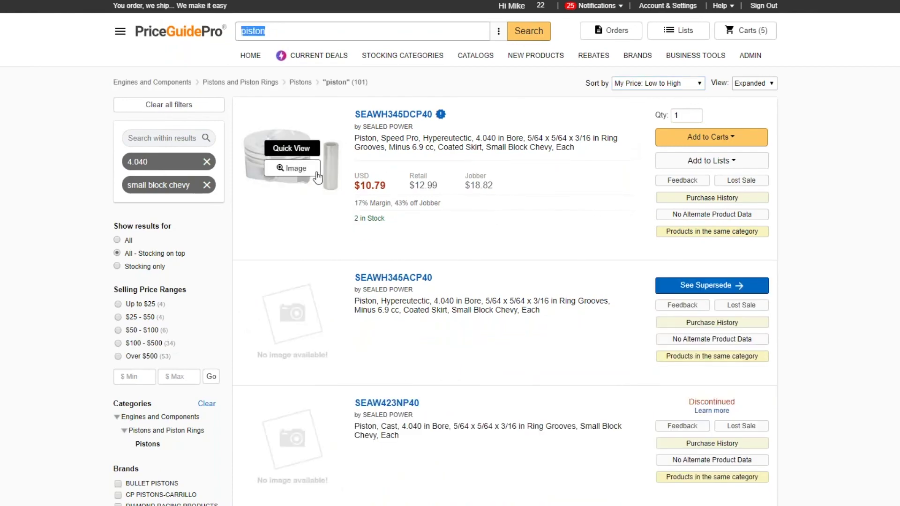
{"action": "scroll", "coordinate": [544, 274], "scroll_direction": "down", "scroll_amount": 4}
{"action": "scroll", "coordinate": [543, 273], "scroll_direction": "up", "scroll_amount": 4}
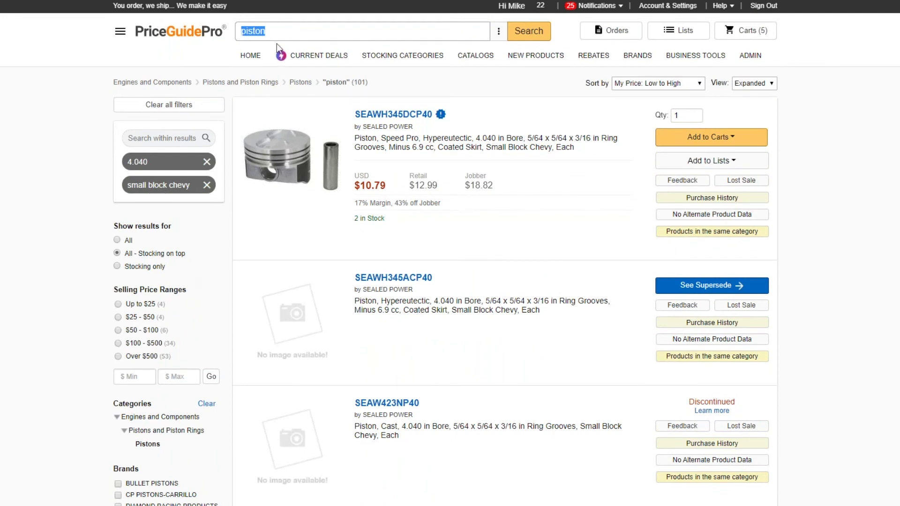
Step: Return to the PriceGuidePro home page with the Sale Week #3 deals
{"action": "left_click", "coordinate": [279, 32]}
{"action": "mouse_move", "coordinate": [276, 121]}
{"action": "scroll", "coordinate": [174, 213], "scroll_direction": "down", "scroll_amount": 4}
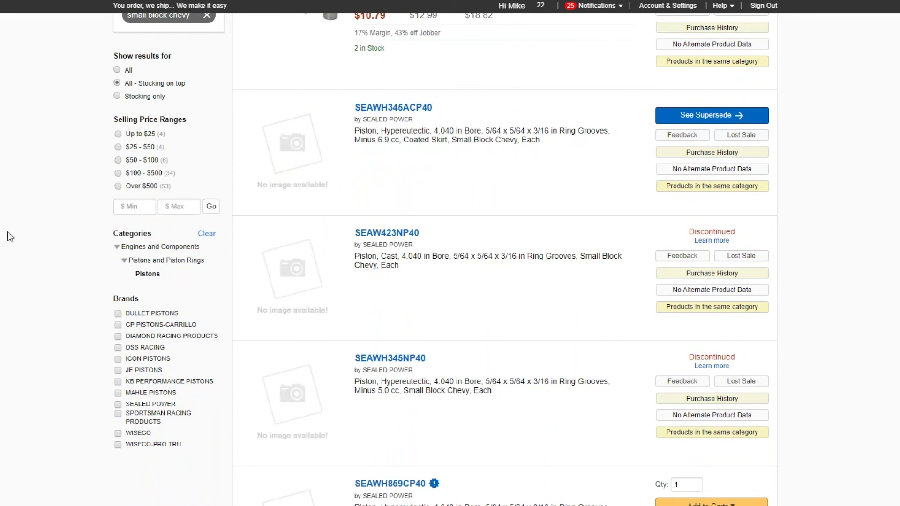
{"action": "scroll", "coordinate": [14, 236], "scroll_direction": "up", "scroll_amount": 4}
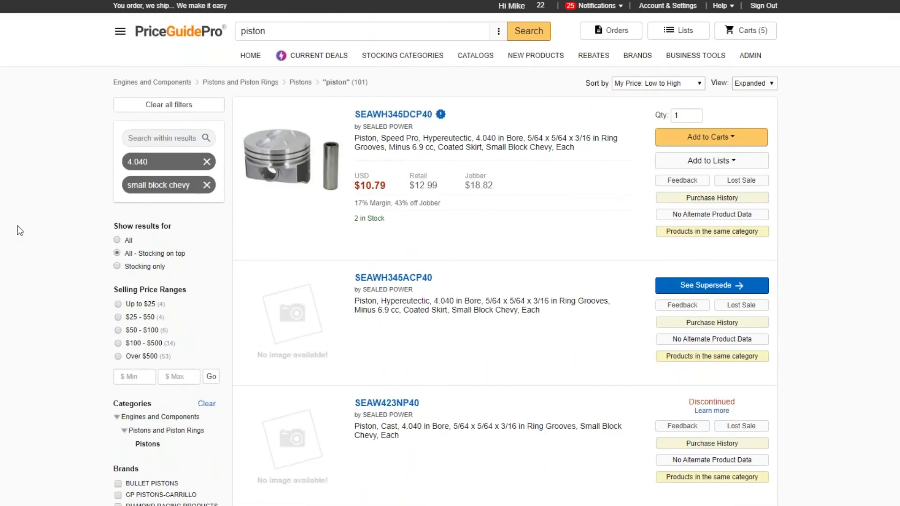
{"action": "left_click", "coordinate": [203, 44]}
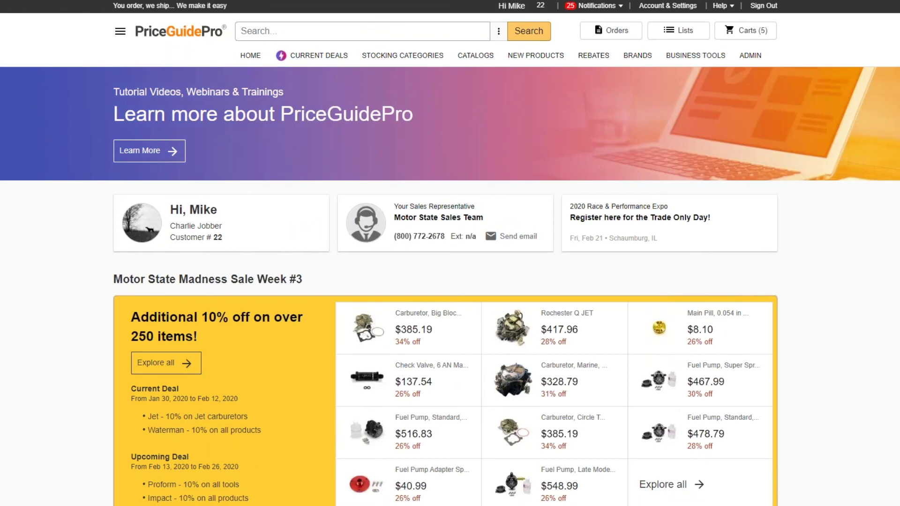
Step: Search 'guide plate' in the Guide Plates category, listing 88 results
{"action": "left_click", "coordinate": [271, 32]}
{"action": "type", "text": "guide plate"}
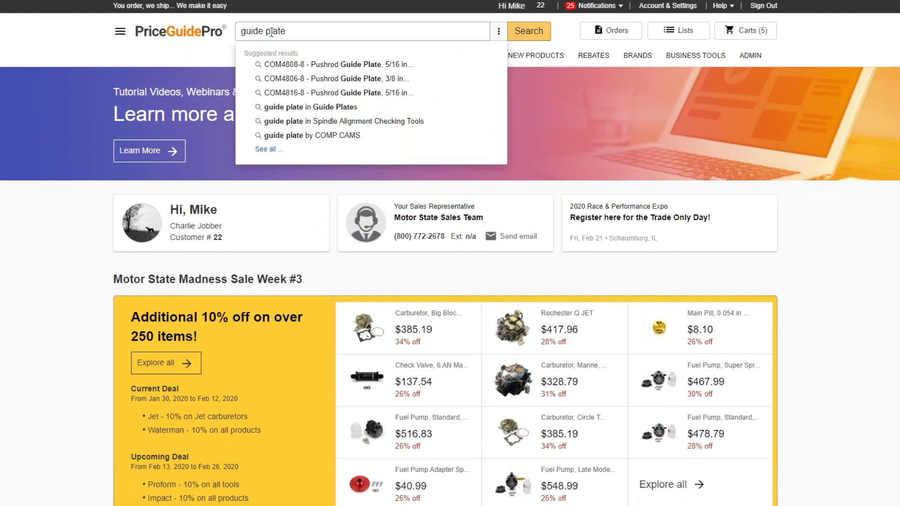
{"action": "left_click", "coordinate": [314, 108]}
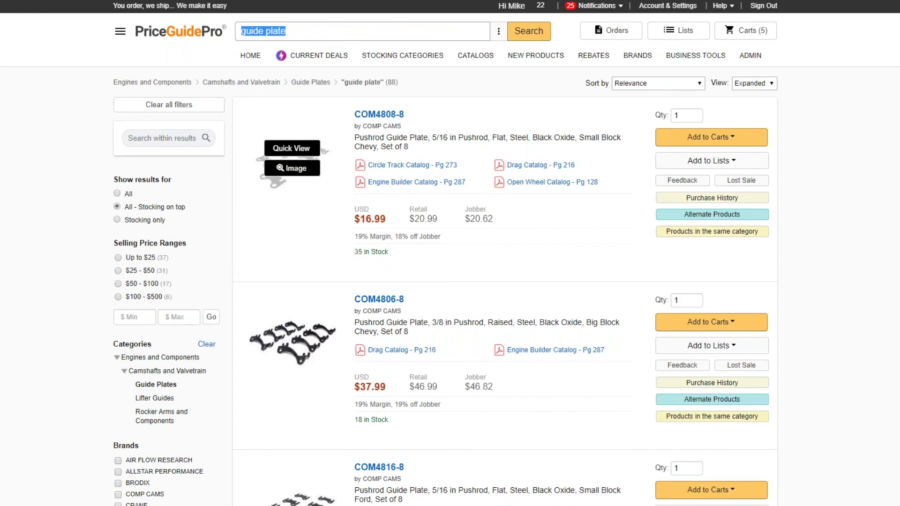
{"action": "left_click", "coordinate": [184, 138]}
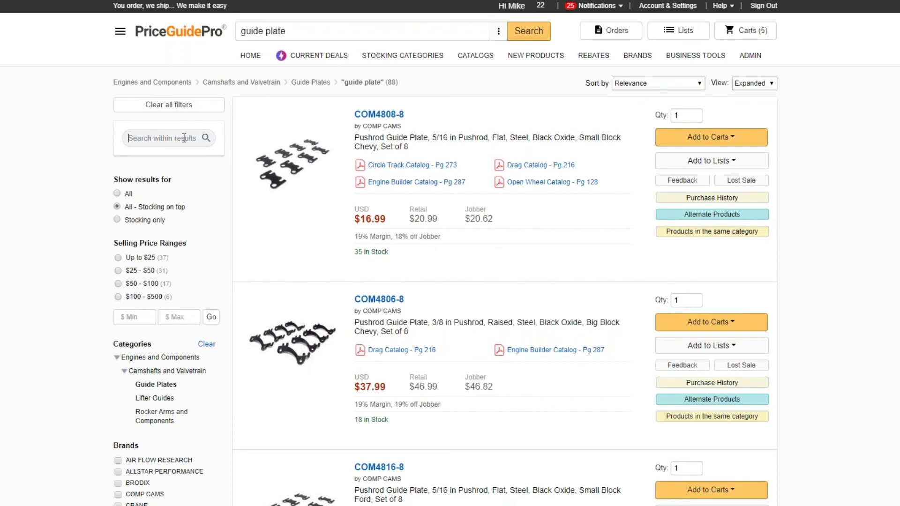
{"action": "type", "text": "big block chevy"}
{"action": "key", "text": "Return"}
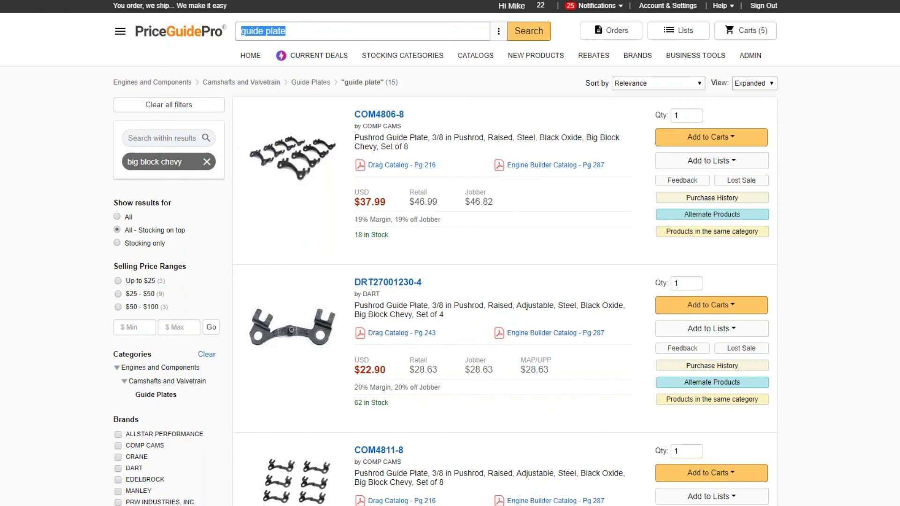
{"action": "left_click", "coordinate": [155, 138]}
{"action": "type", "text": "5/16"}
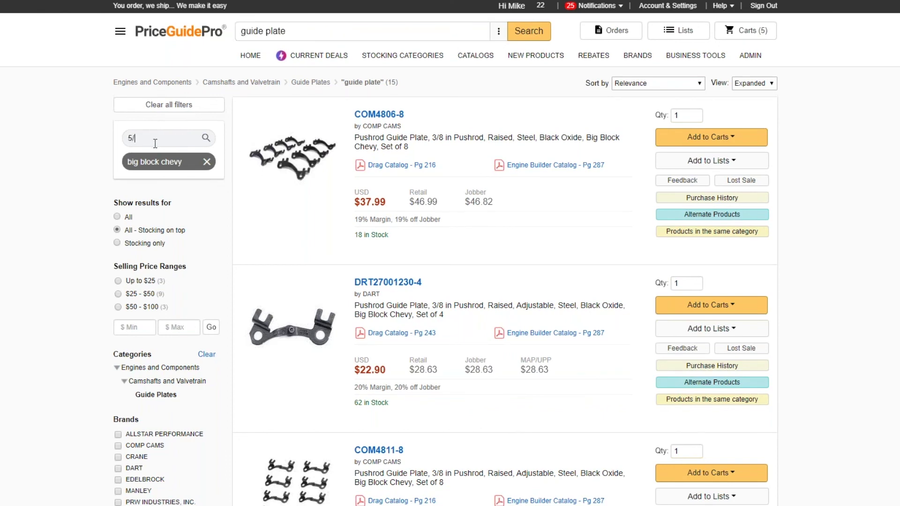
{"action": "key", "text": "Return"}
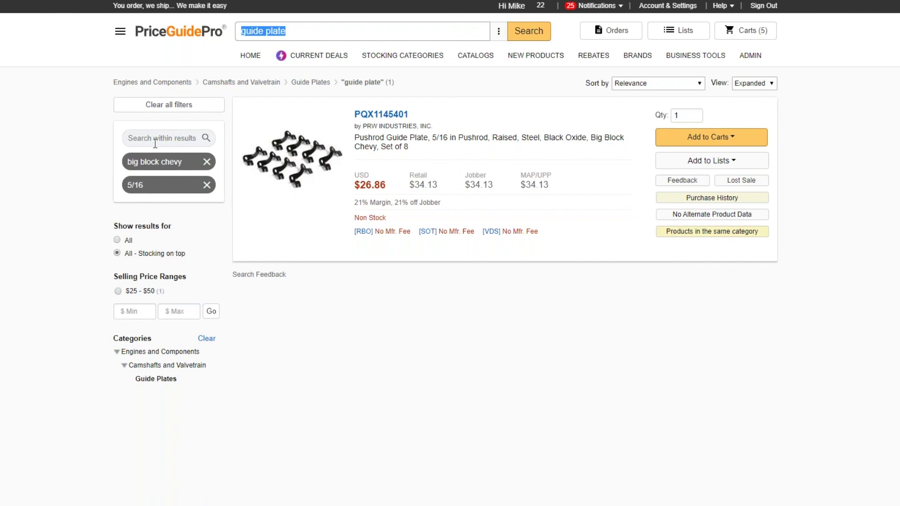
{"action": "left_click", "coordinate": [207, 185]}
{"action": "left_click", "coordinate": [207, 162]}
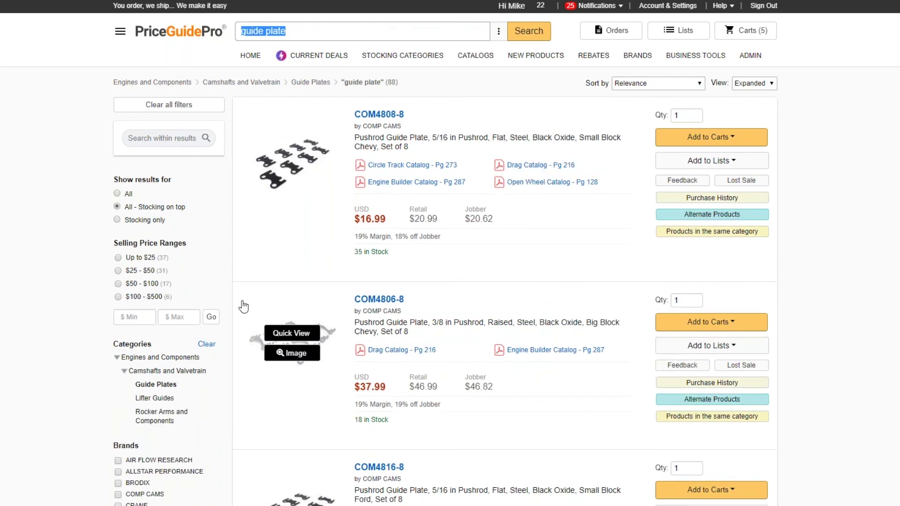
Step: Browse the guide plate results, then return to the PriceGuidePro home page
{"action": "scroll", "coordinate": [242, 305], "scroll_direction": "down", "scroll_amount": 1}
{"action": "scroll", "coordinate": [244, 306], "scroll_direction": "down", "scroll_amount": 3}
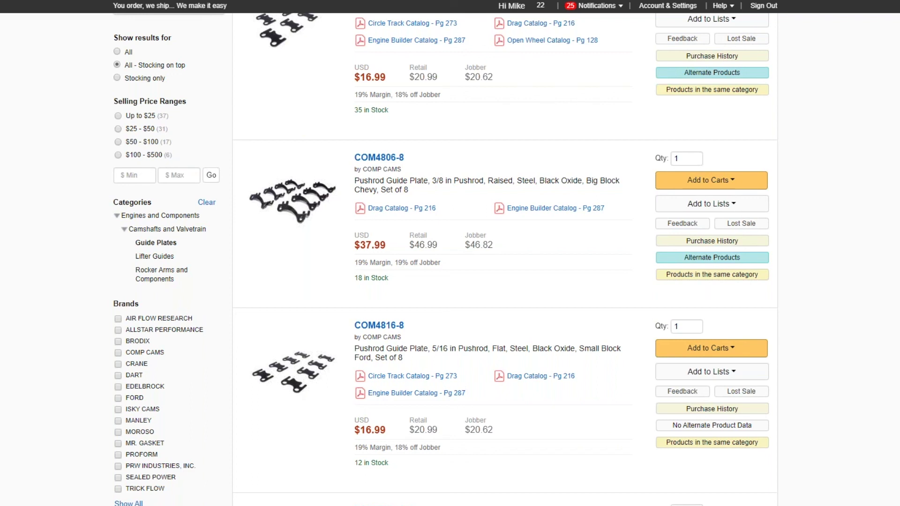
{"action": "scroll", "coordinate": [478, 241], "scroll_direction": "up", "scroll_amount": 3}
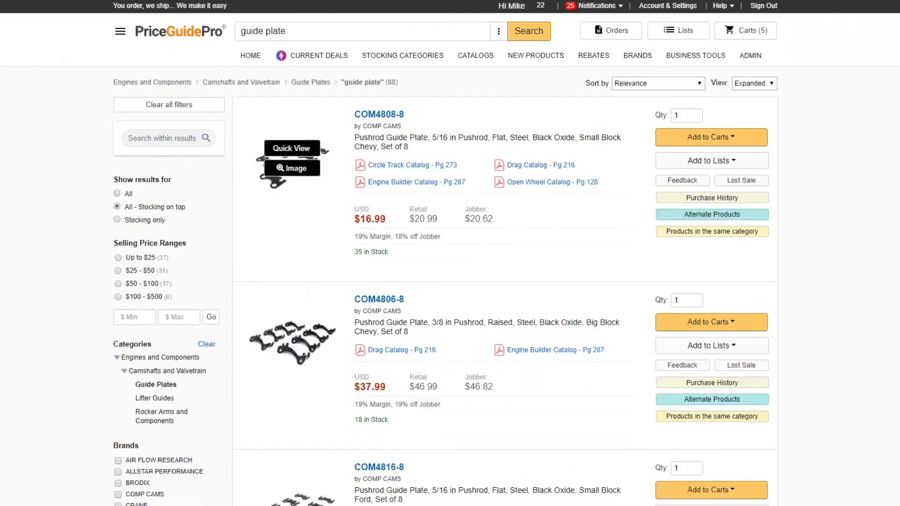
{"action": "left_click", "coordinate": [189, 34]}
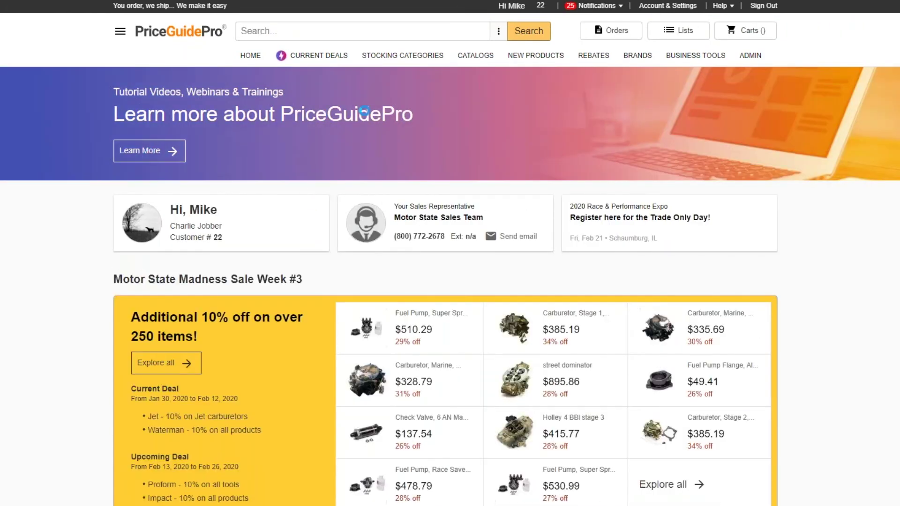
Step: Open the Learn More banner and browse the tutorial videos and two upcoming webinars
{"action": "left_click", "coordinate": [152, 150]}
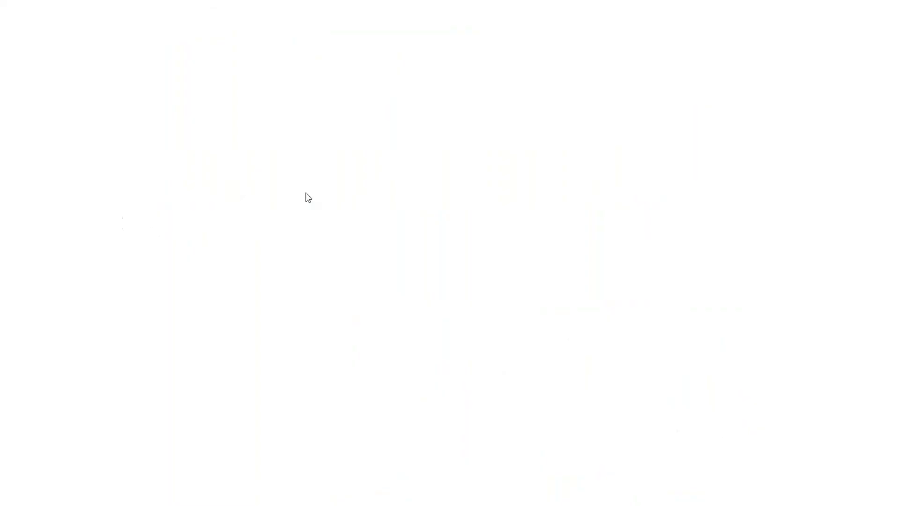
{"action": "scroll", "coordinate": [221, 121], "scroll_direction": "down", "scroll_amount": 3}
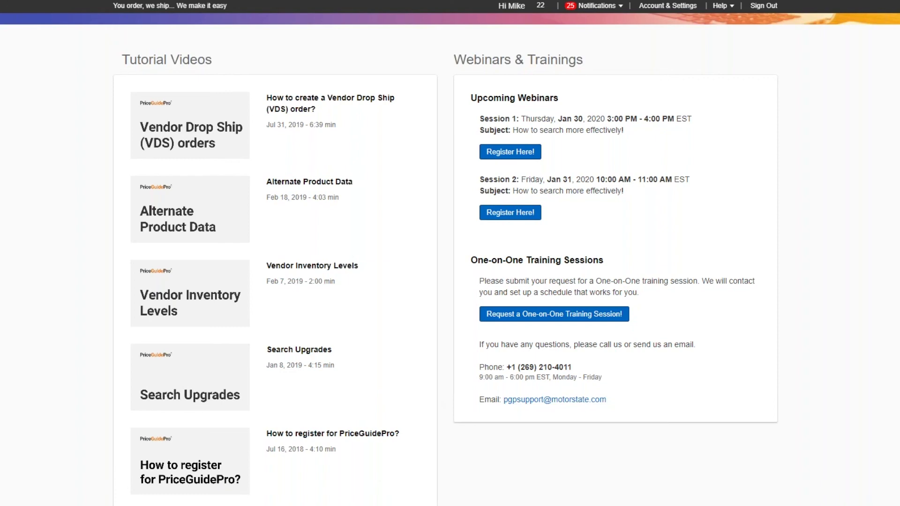
{"action": "scroll", "coordinate": [605, 364], "scroll_direction": "up", "scroll_amount": 3}
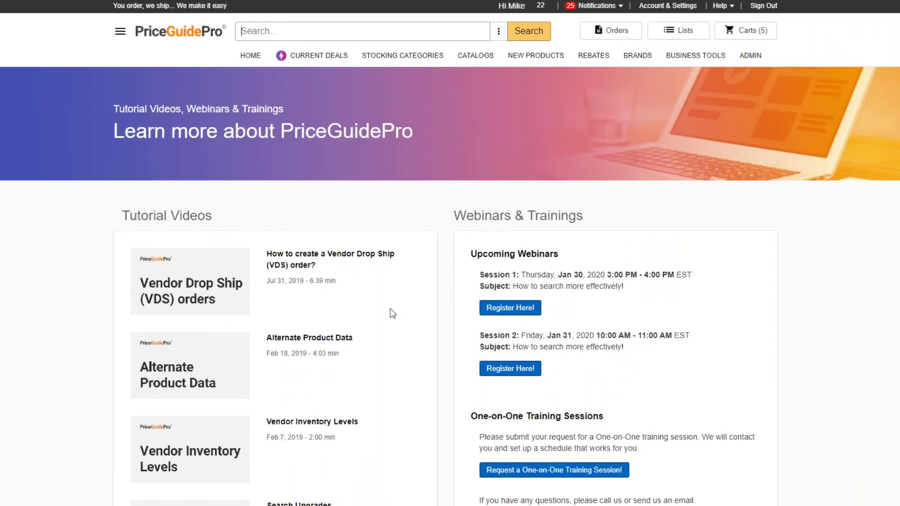
{"action": "scroll", "coordinate": [393, 313], "scroll_direction": "down", "scroll_amount": 3}
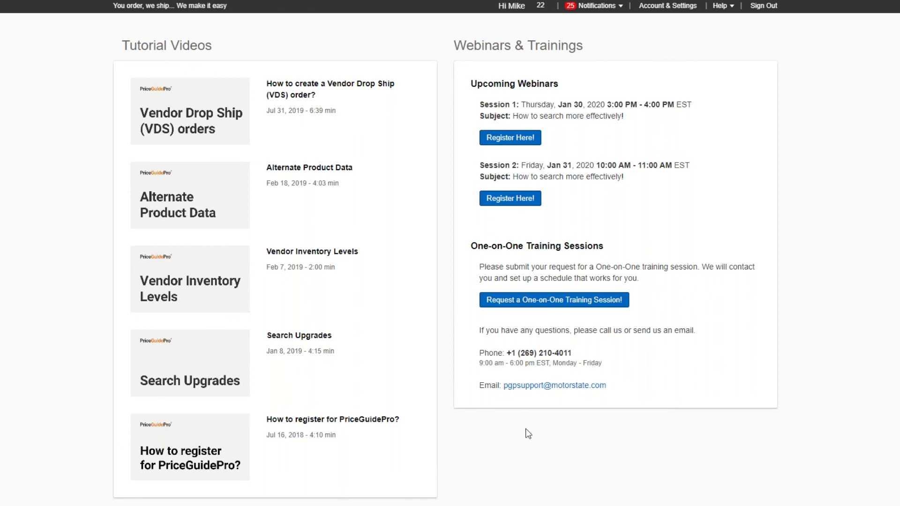
{"action": "scroll", "coordinate": [546, 412], "scroll_direction": "up", "scroll_amount": 1}
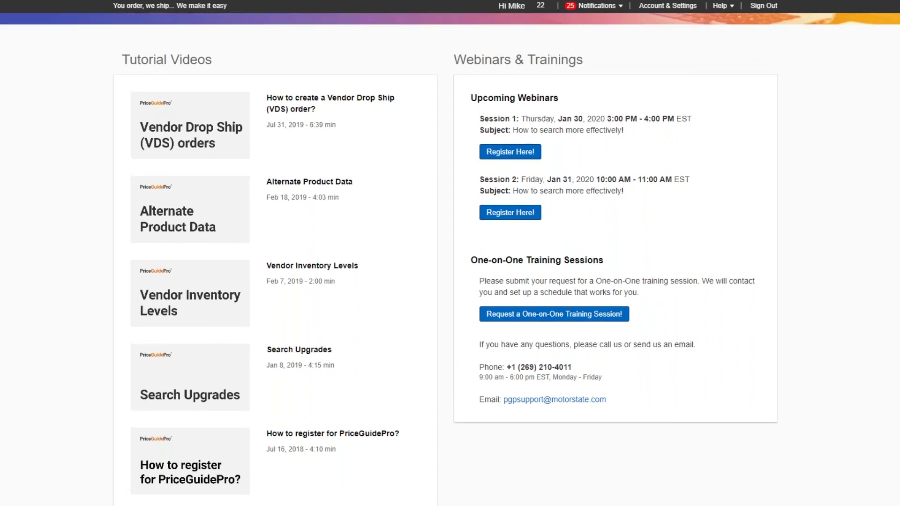
{"action": "left_click", "coordinate": [721, 6]}
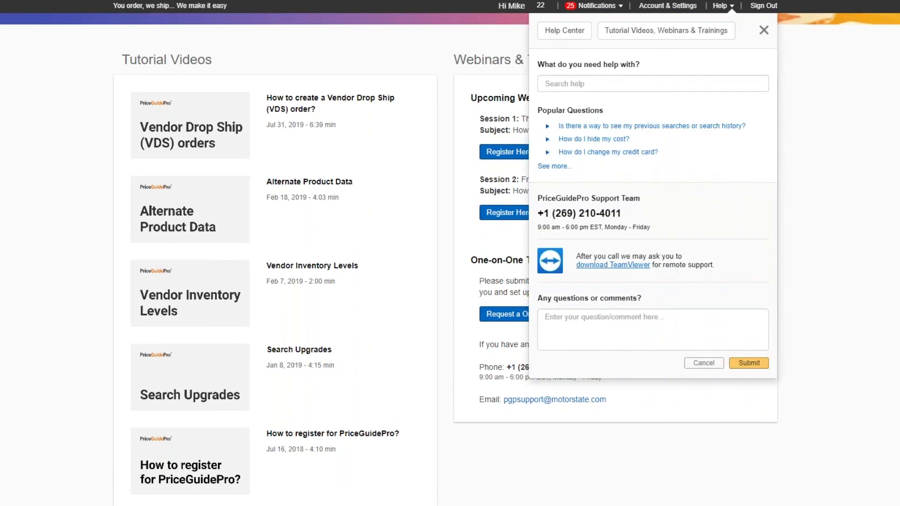
{"action": "left_click", "coordinate": [846, 193]}
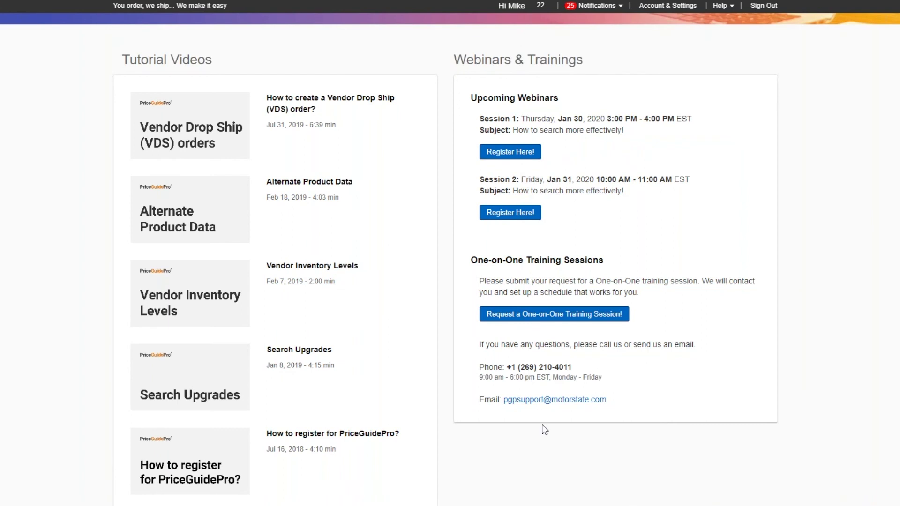